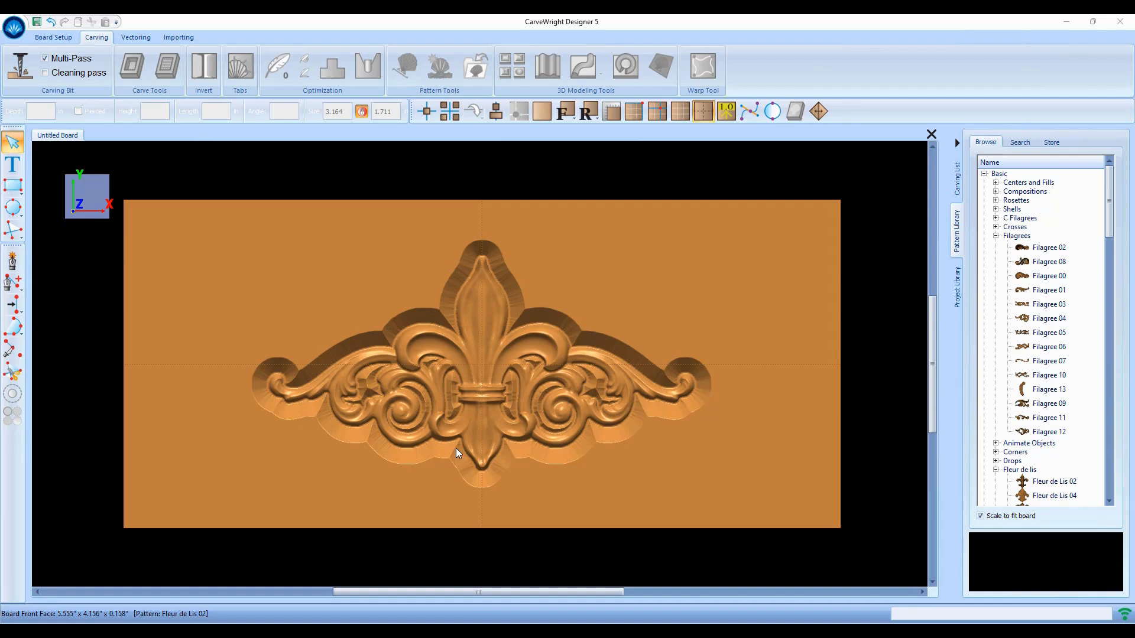
{"action": "scroll", "coordinate": [426, 390], "scroll_direction": "up", "scroll_amount": 3}
{"action": "scroll", "coordinate": [494, 363], "scroll_direction": "down", "scroll_amount": 4}
{"action": "scroll", "coordinate": [493, 363], "scroll_direction": "up", "scroll_amount": 4}
{"action": "middle_click_drag", "start_coordinate": [552, 459], "coordinate": [470, 448]}
{"action": "scroll", "coordinate": [467, 446], "scroll_direction": "down", "scroll_amount": 4}
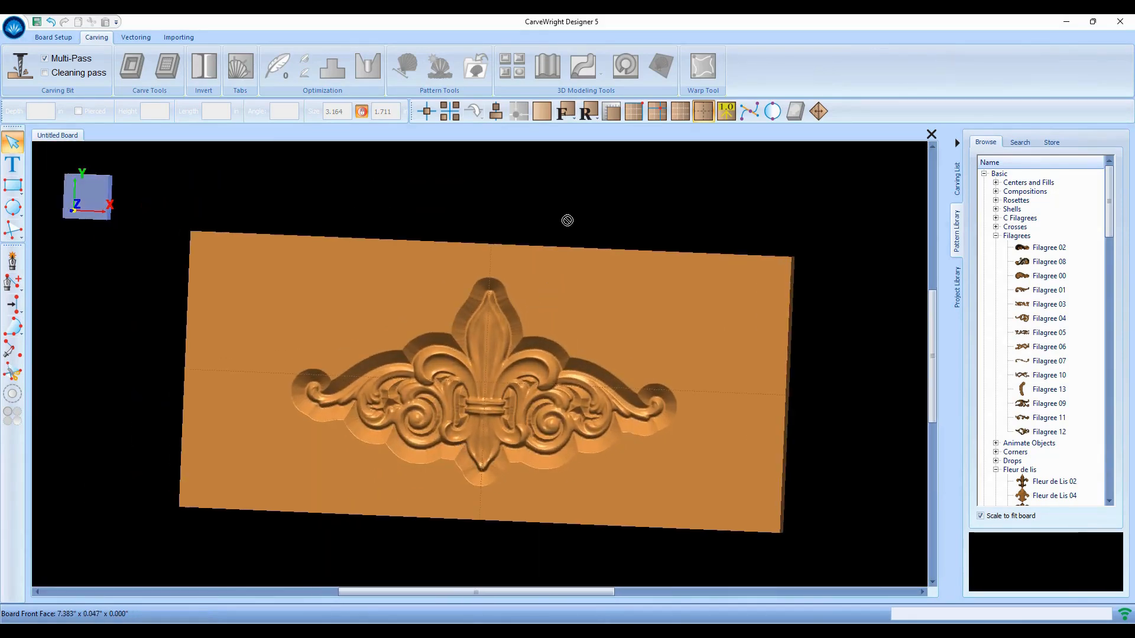
{"action": "left_click", "coordinate": [568, 110]}
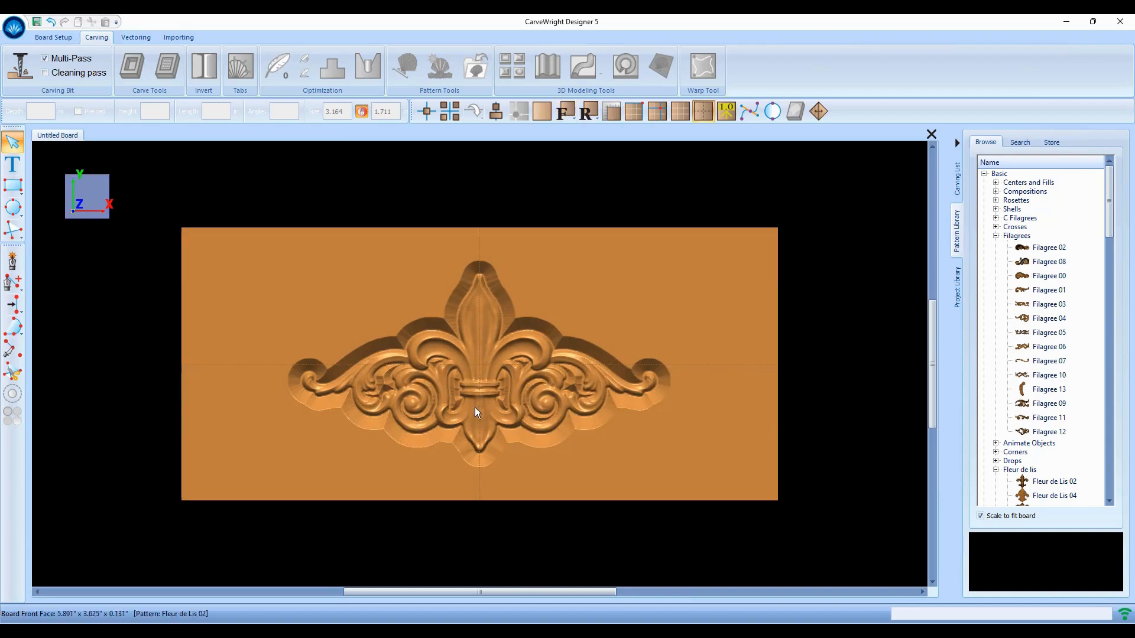
Draw a rectangle about 10.88 by 4.72 in around the fleur-de-lis carving and nudge it toward the board's middle.
{"action": "left_click", "coordinate": [22, 219]}
{"action": "left_click", "coordinate": [12, 188]}
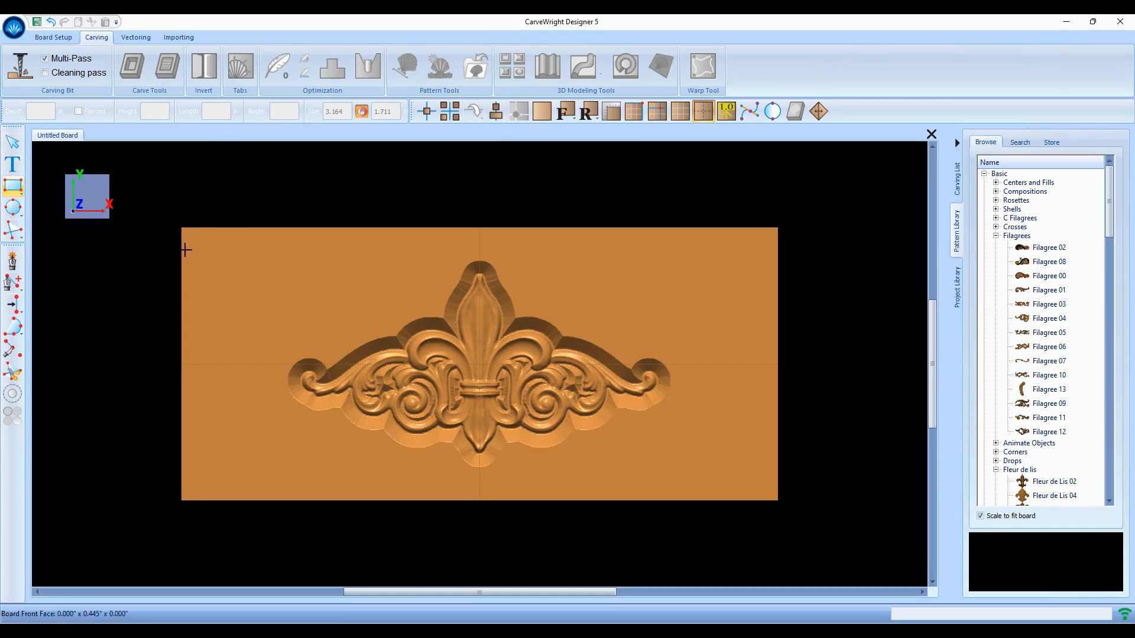
{"action": "mouse_move", "coordinate": [213, 242]}
{"action": "left_mouse_down"}
{"action": "mouse_move", "coordinate": [346, 355]}
{"action": "mouse_move", "coordinate": [601, 415]}
{"action": "mouse_move", "coordinate": [755, 477]}
{"action": "left_mouse_up"}
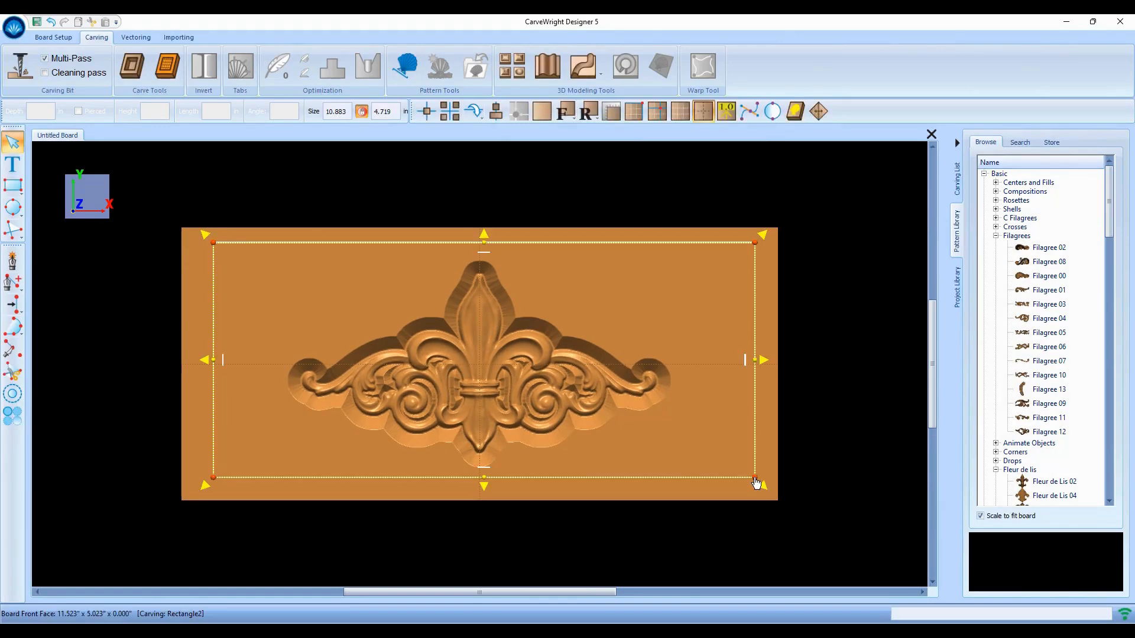
{"action": "left_click_drag", "start_coordinate": [542, 276], "coordinate": [544, 277]}
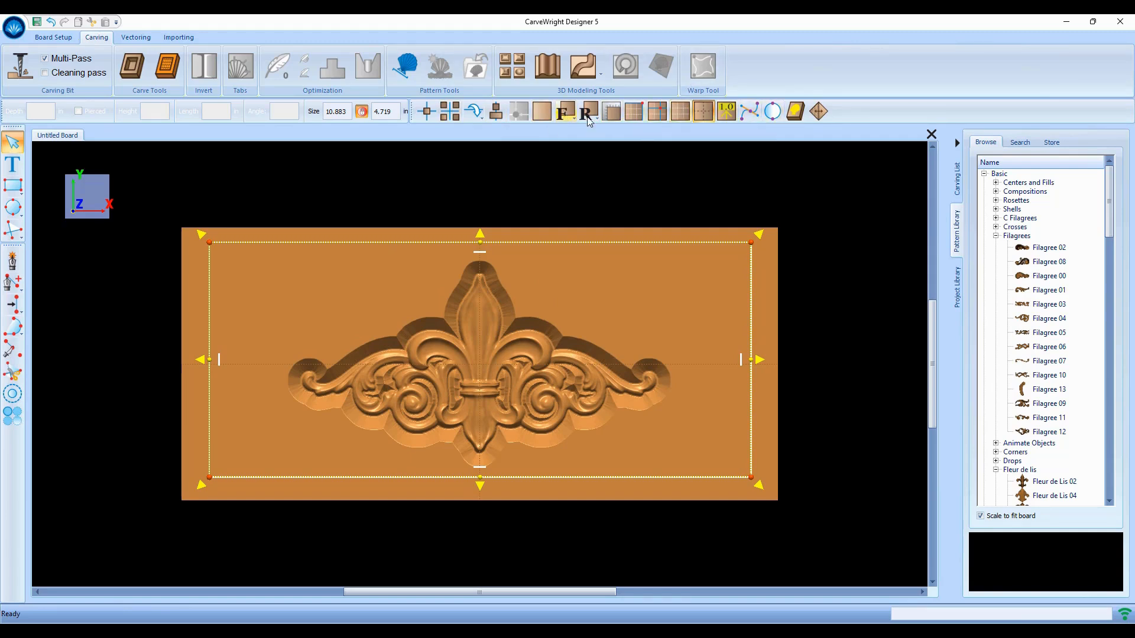
Turn on the dimension display for the rectangle and open its upper edge length for editing, leaving it without a new value.
{"action": "left_click", "coordinate": [728, 120]}
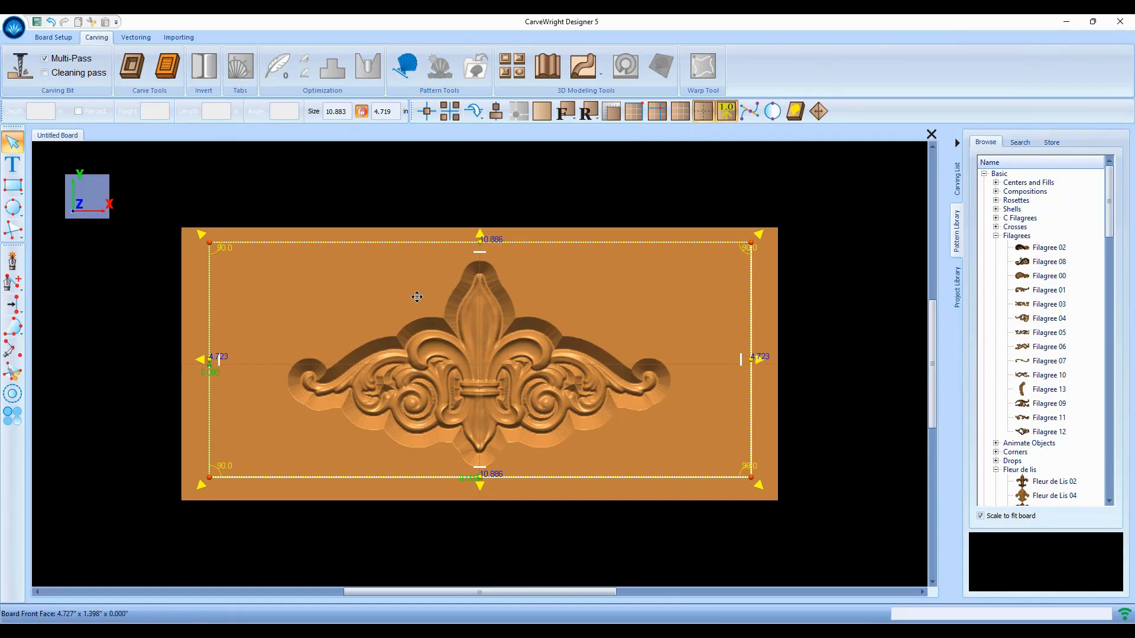
{"action": "left_click", "coordinate": [494, 243]}
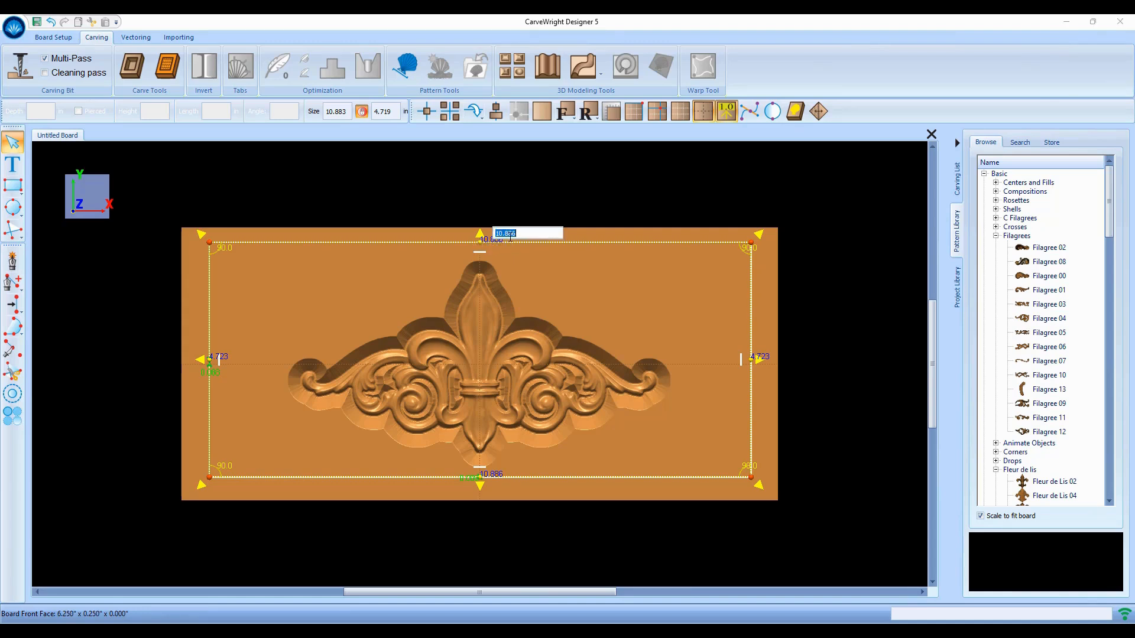
{"action": "key", "text": "Escape"}
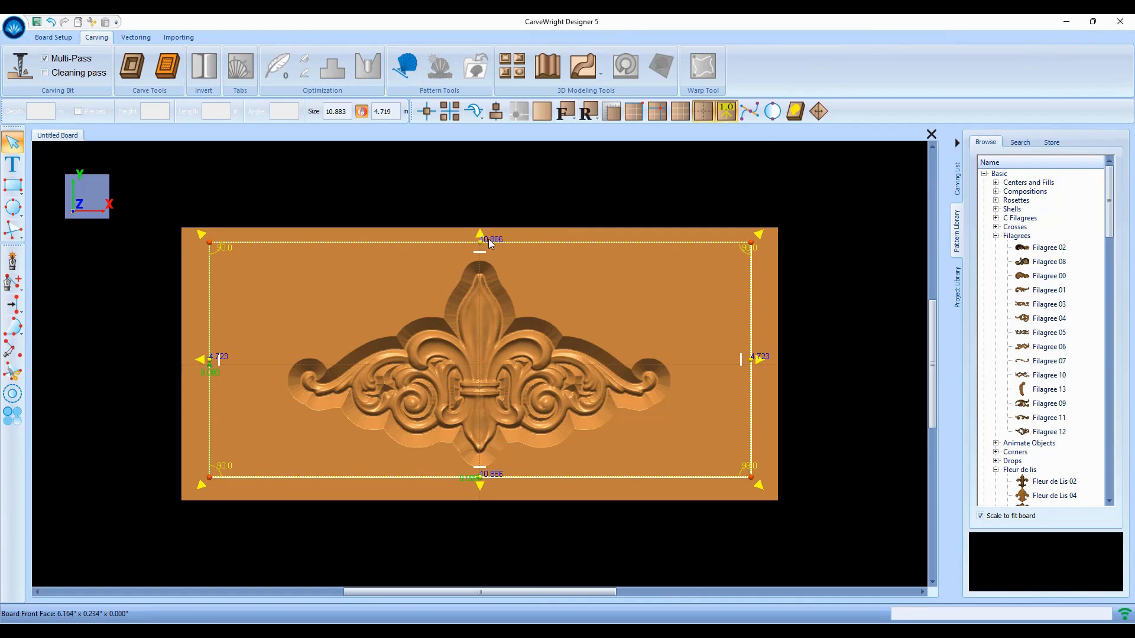
Center the rectangle on the board in both directions and carve it as a recessed region 0.250 in deep.
{"action": "mouse_move", "coordinate": [482, 318]}
{"action": "left_mouse_down"}
{"action": "mouse_move", "coordinate": [488, 310]}
{"action": "mouse_move", "coordinate": [477, 328]}
{"action": "mouse_move", "coordinate": [483, 321]}
{"action": "left_mouse_up"}
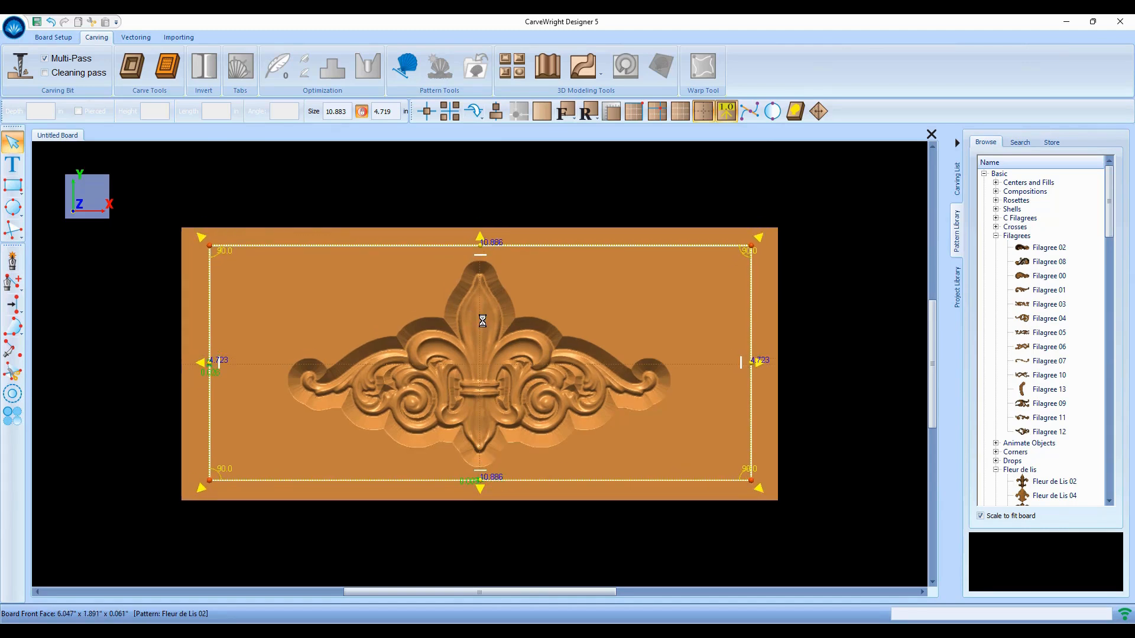
{"action": "left_click", "coordinate": [426, 112]}
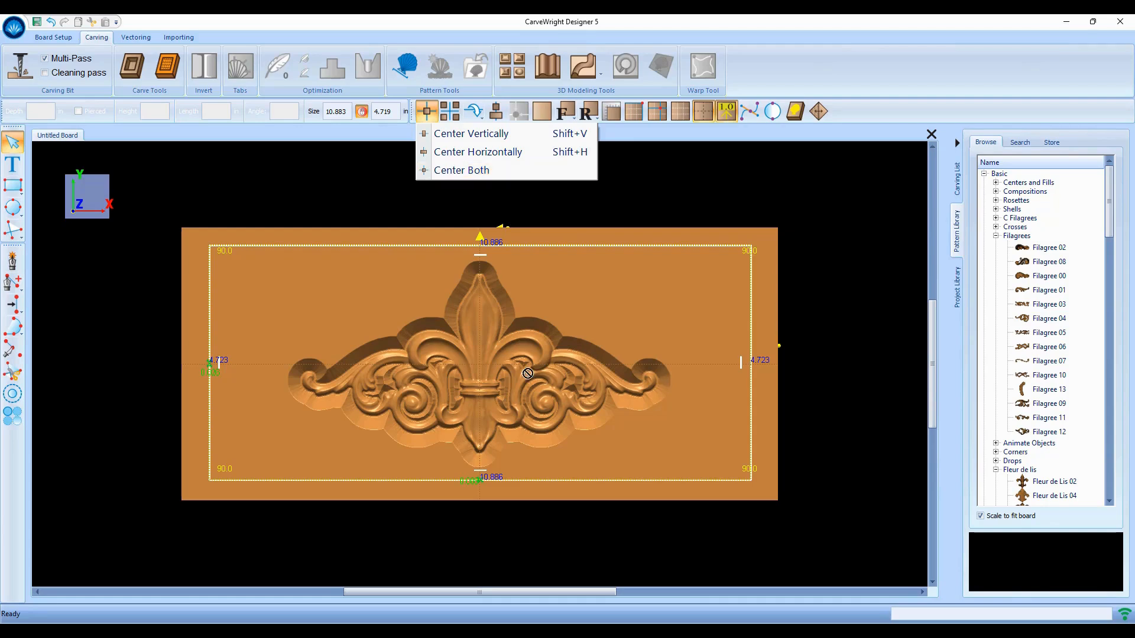
{"action": "left_click", "coordinate": [546, 287]}
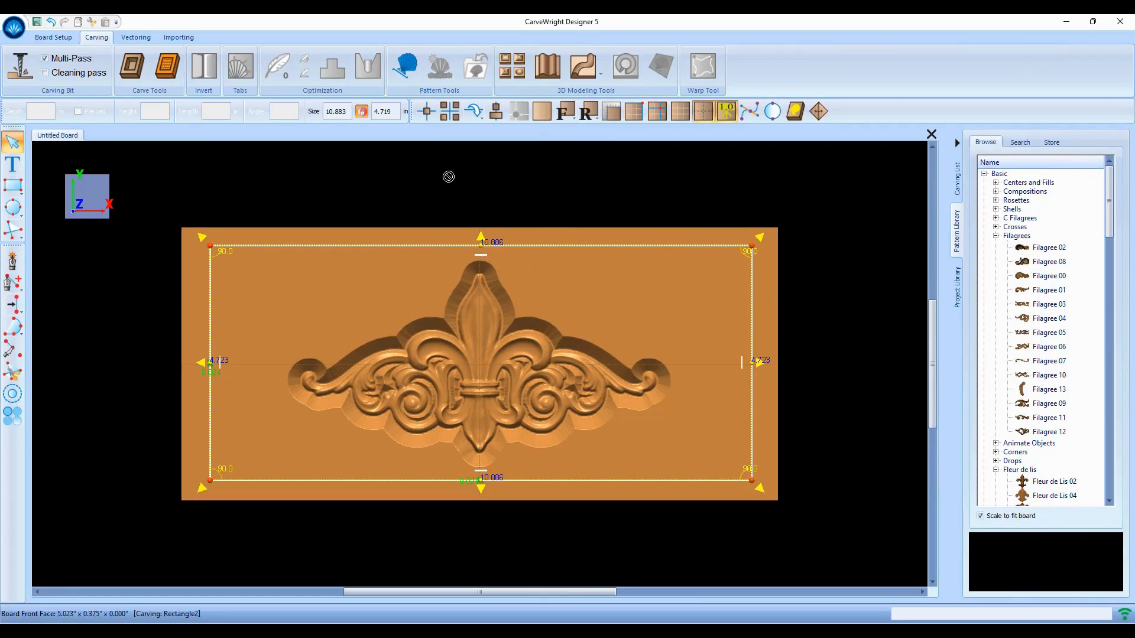
{"action": "right_click", "coordinate": [424, 266]}
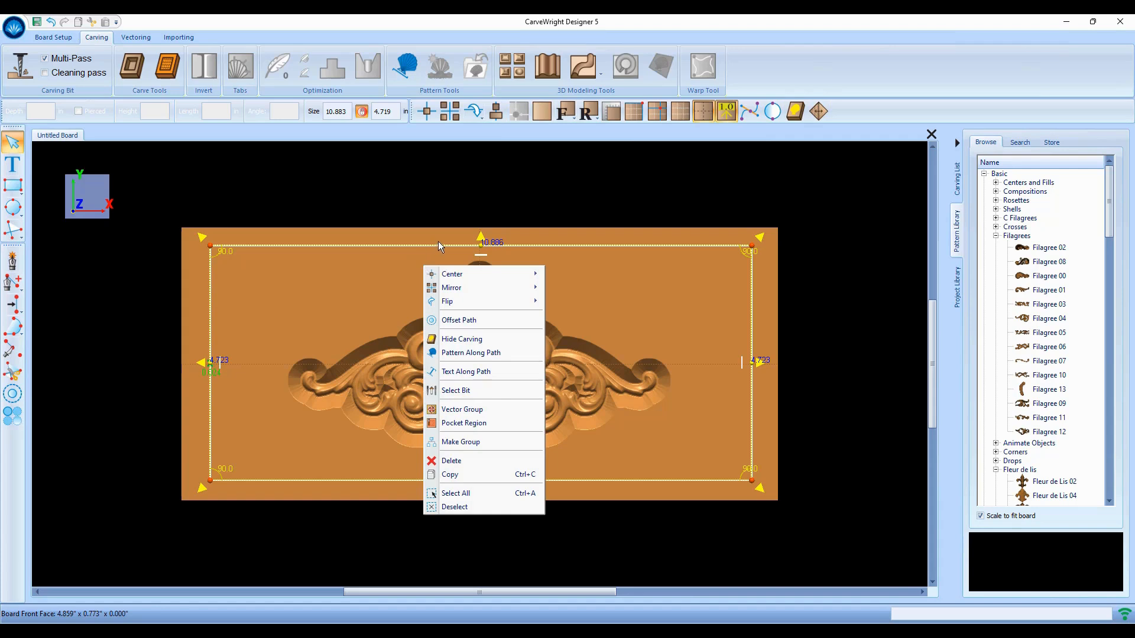
{"action": "mouse_move", "coordinate": [449, 276]}
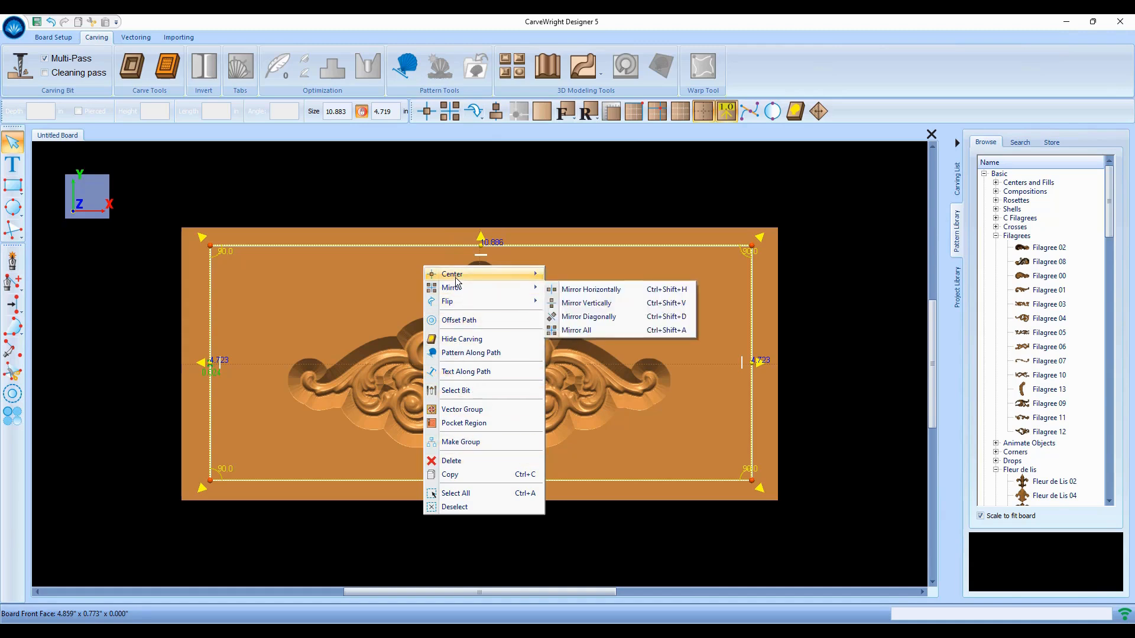
{"action": "mouse_move", "coordinate": [502, 274]}
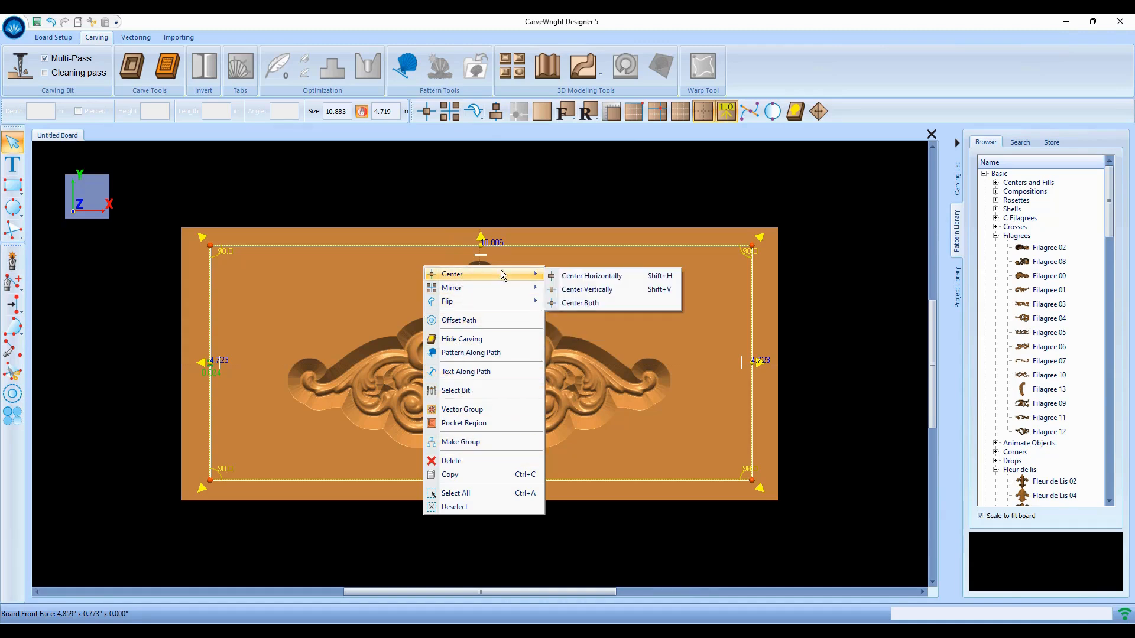
{"action": "left_click", "coordinate": [576, 305]}
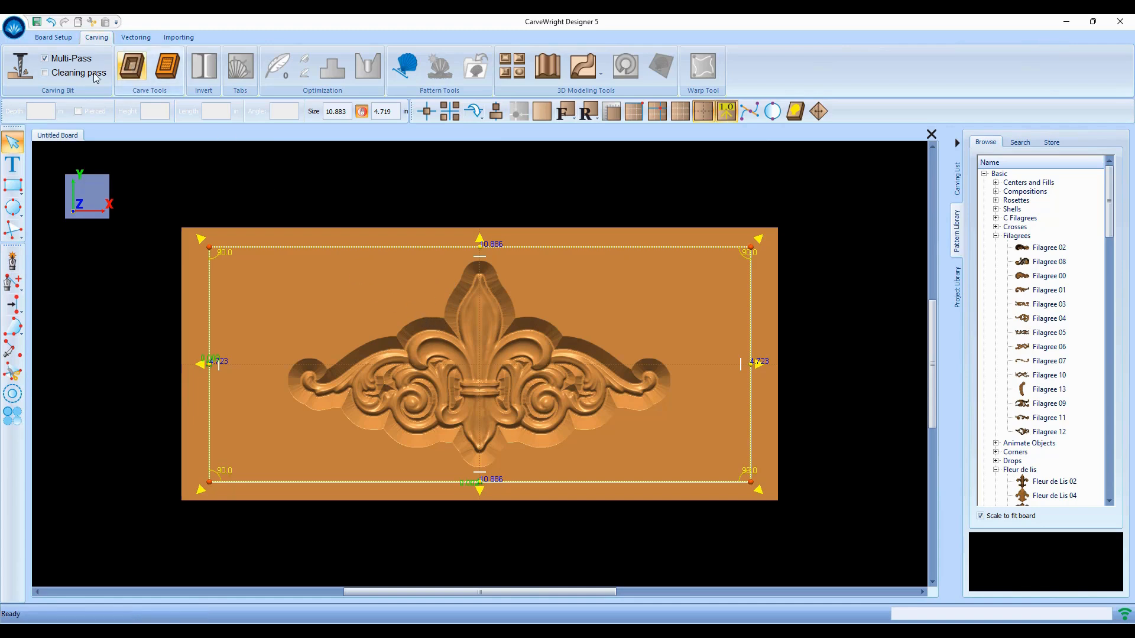
{"action": "left_click", "coordinate": [132, 66]}
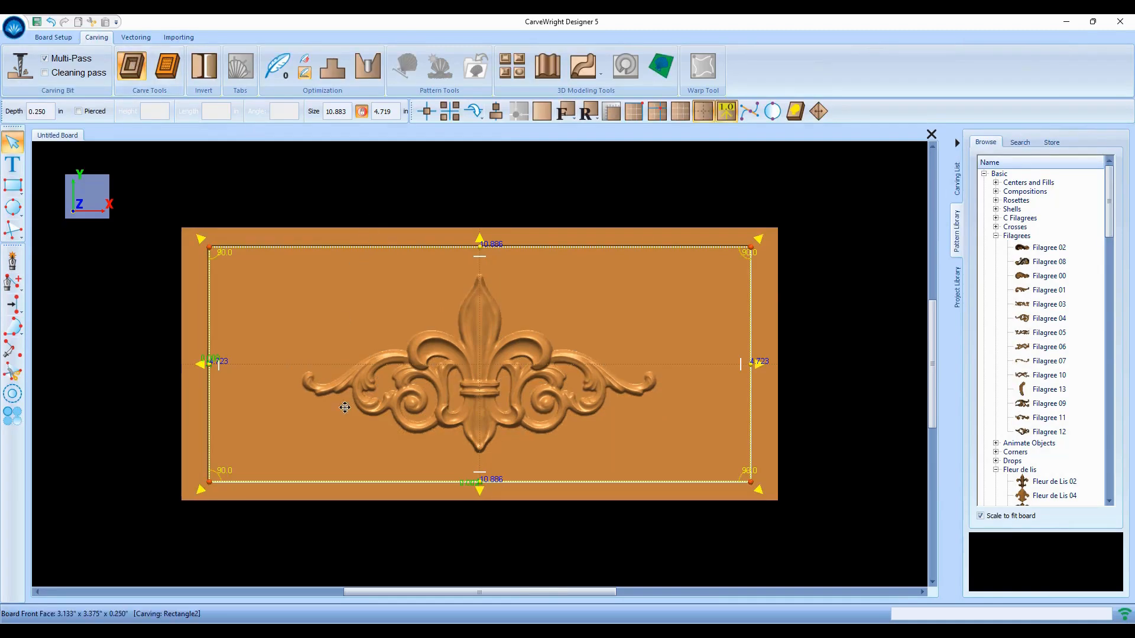
Examine the recessed rectangle and the raised fleur-de-lis from several angles and distances.
{"action": "middle_click_drag", "start_coordinate": [366, 463], "coordinate": [394, 392]}
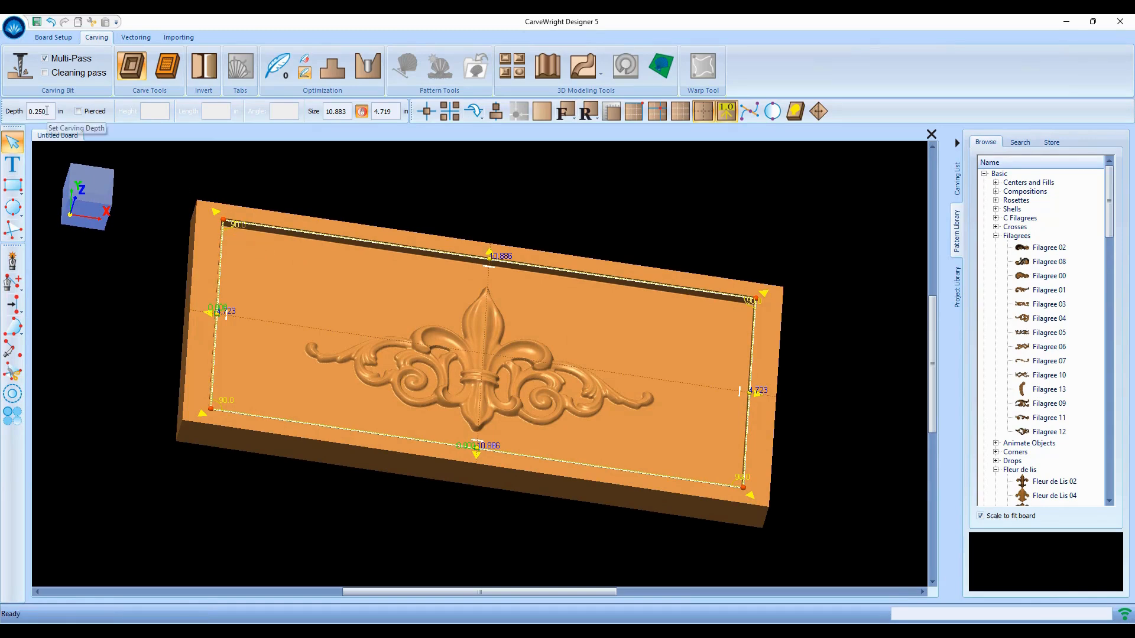
{"action": "scroll", "coordinate": [482, 367], "scroll_direction": "up", "scroll_amount": 2}
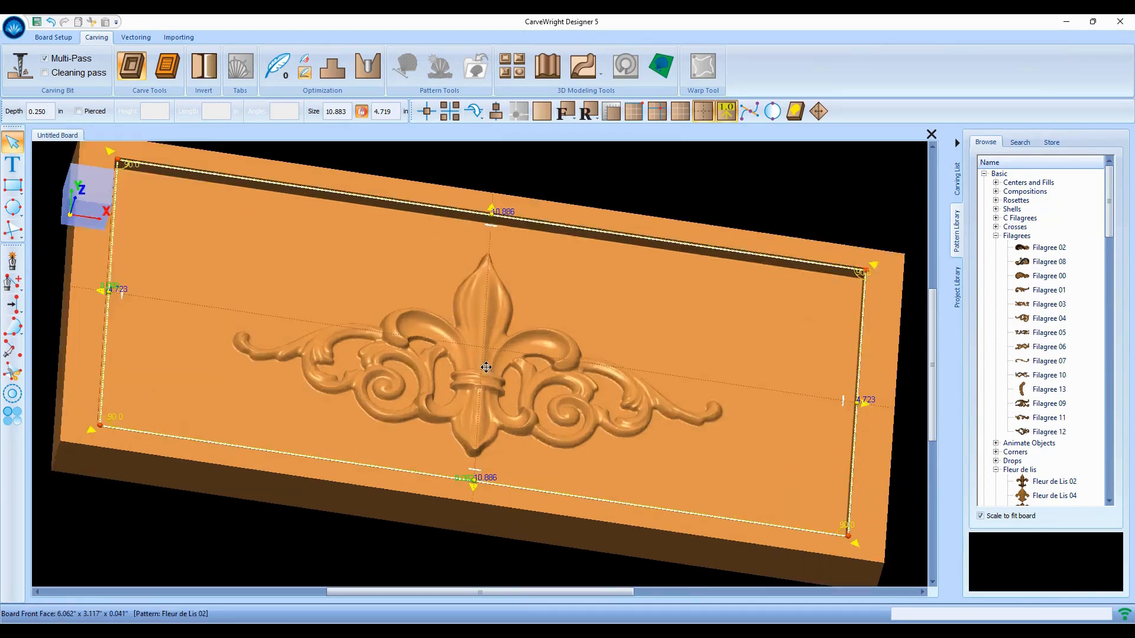
{"action": "right_click_drag", "start_coordinate": [323, 375], "coordinate": [331, 307]}
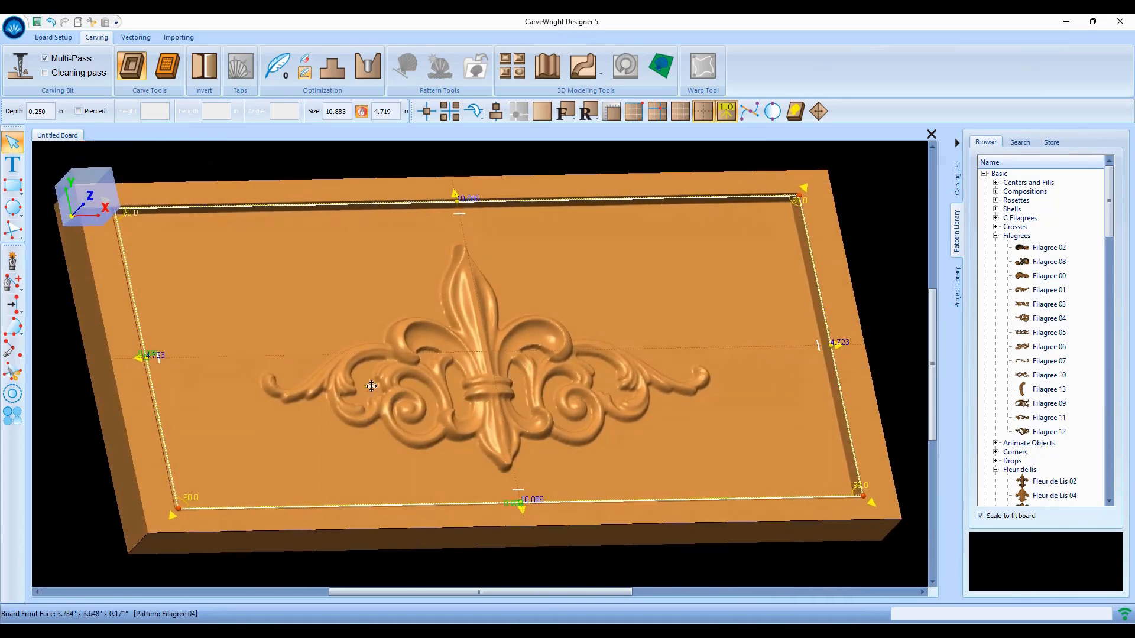
{"action": "scroll", "coordinate": [459, 417], "scroll_direction": "down", "scroll_amount": 5}
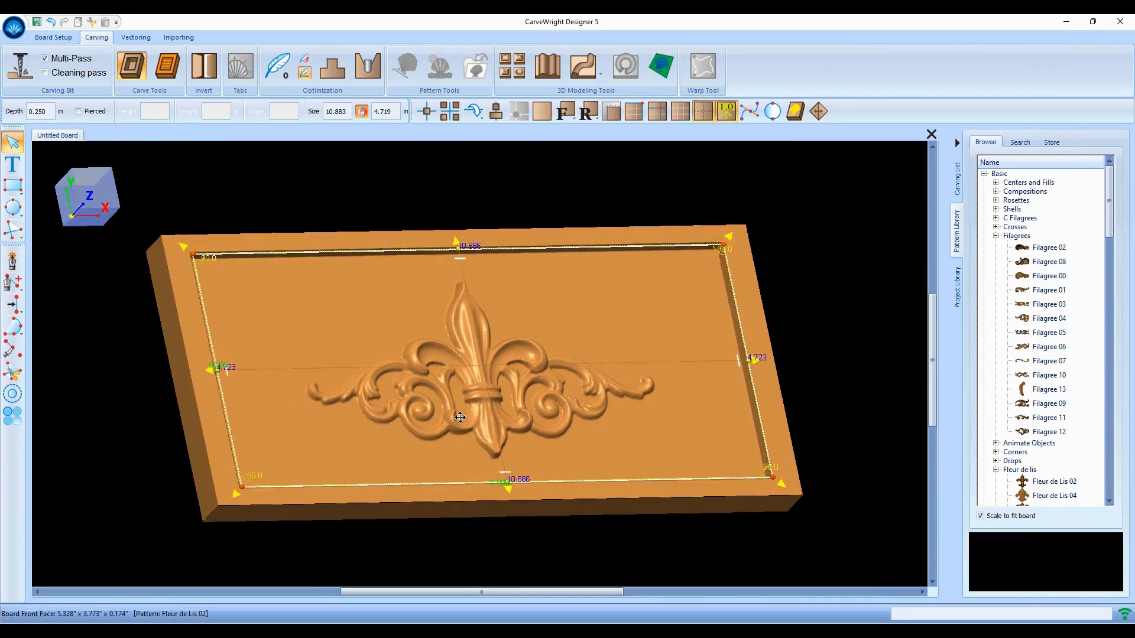
{"action": "middle_click_drag", "start_coordinate": [504, 375], "coordinate": [336, 343]}
{"action": "scroll", "coordinate": [568, 356], "scroll_direction": "up", "scroll_amount": 3}
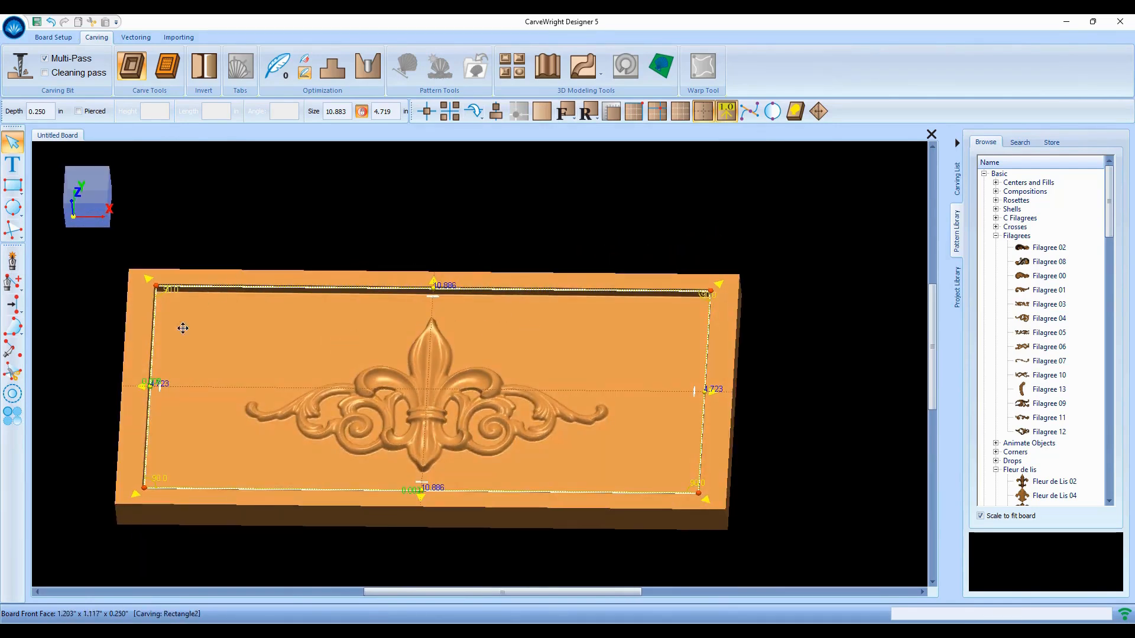
{"action": "scroll", "coordinate": [295, 382], "scroll_direction": "up", "scroll_amount": 2}
{"action": "middle_click_drag", "start_coordinate": [296, 382], "coordinate": [331, 380]}
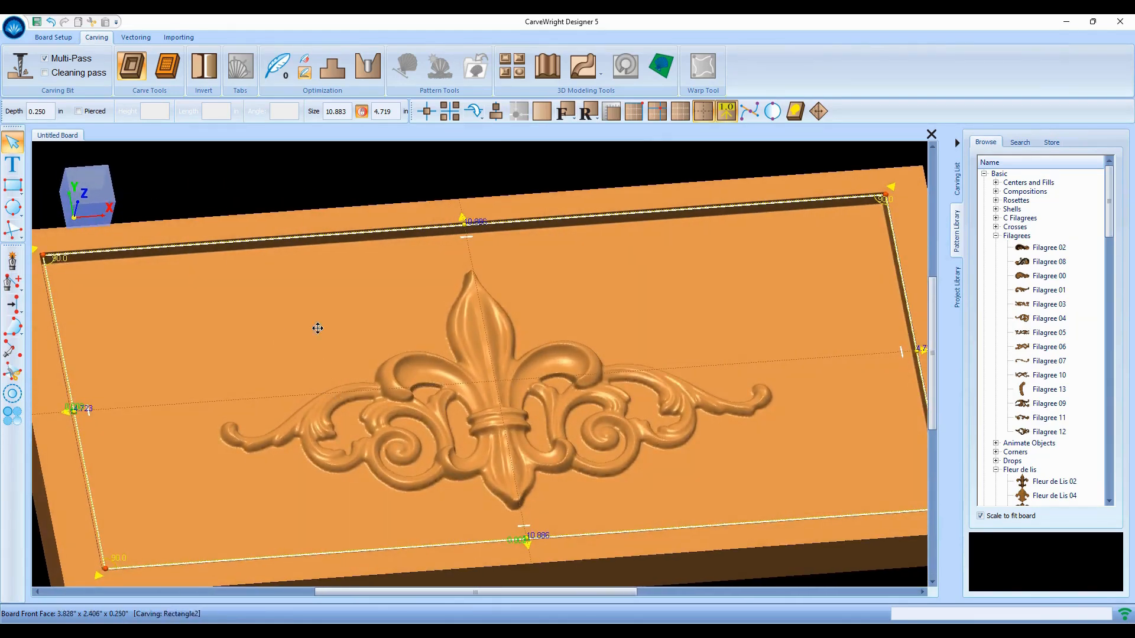
Open the surfacing selection for the recessed region and preview the Bottom Dome surface from another angle.
{"action": "left_click", "coordinate": [168, 68]}
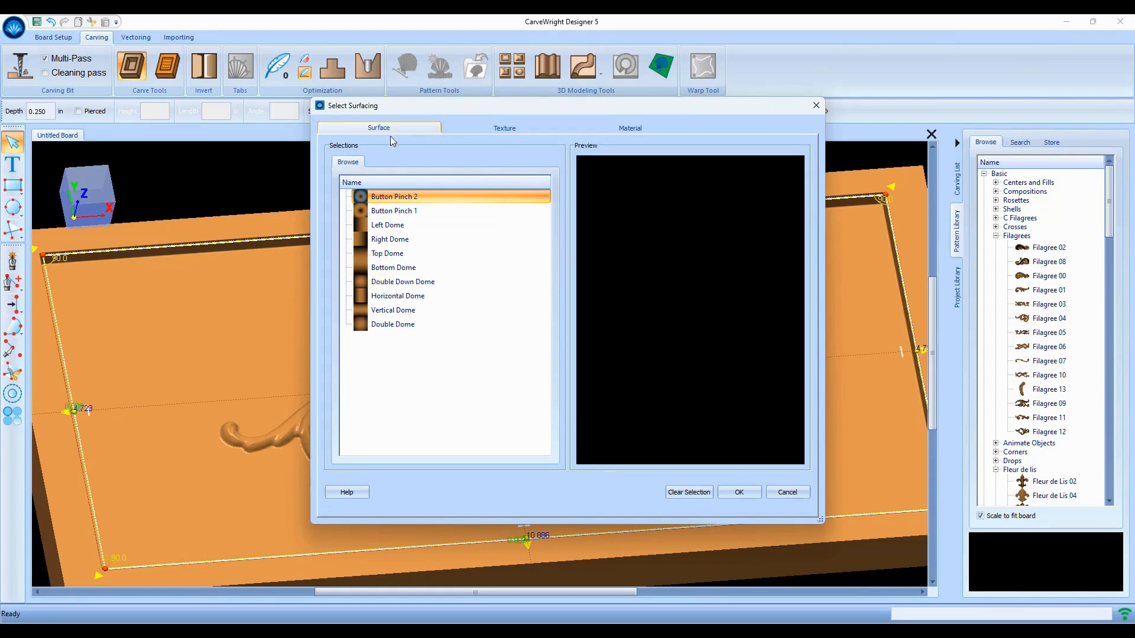
{"action": "left_click", "coordinate": [380, 271]}
{"action": "mouse_move", "coordinate": [689, 347]}
{"action": "left_mouse_down"}
{"action": "mouse_move", "coordinate": [683, 192]}
{"action": "mouse_move", "coordinate": [597, 261]}
{"action": "mouse_move", "coordinate": [601, 313]}
{"action": "mouse_move", "coordinate": [705, 296]}
{"action": "left_mouse_up"}
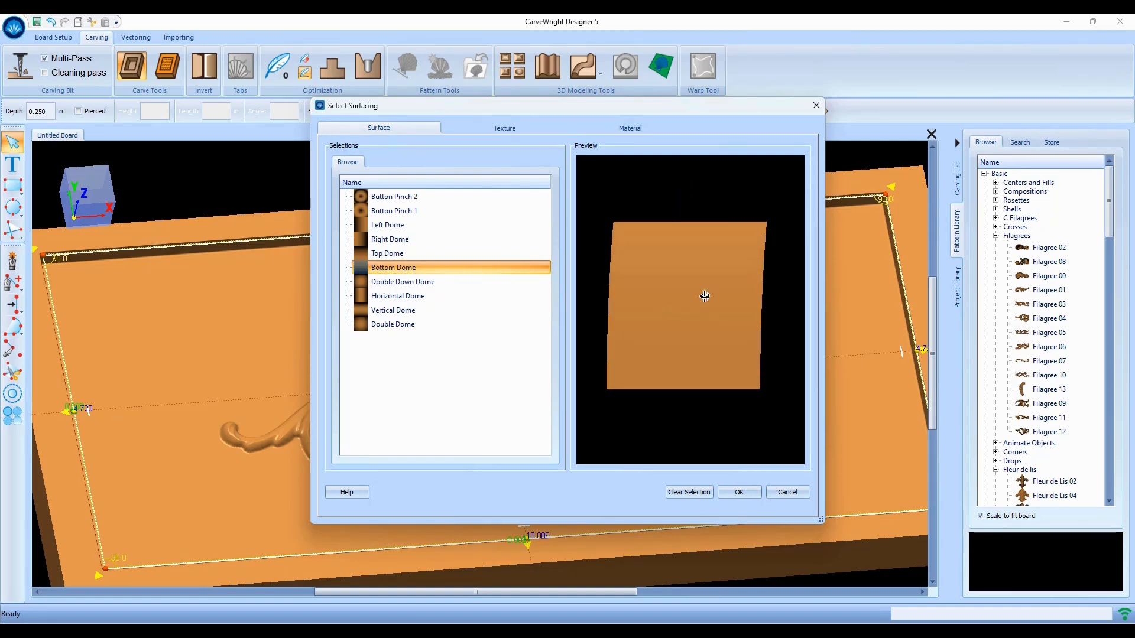
Preview the Checkering 2, Peaks and Bumps textures, rotating the Bumps sample.
{"action": "left_click", "coordinate": [496, 129]}
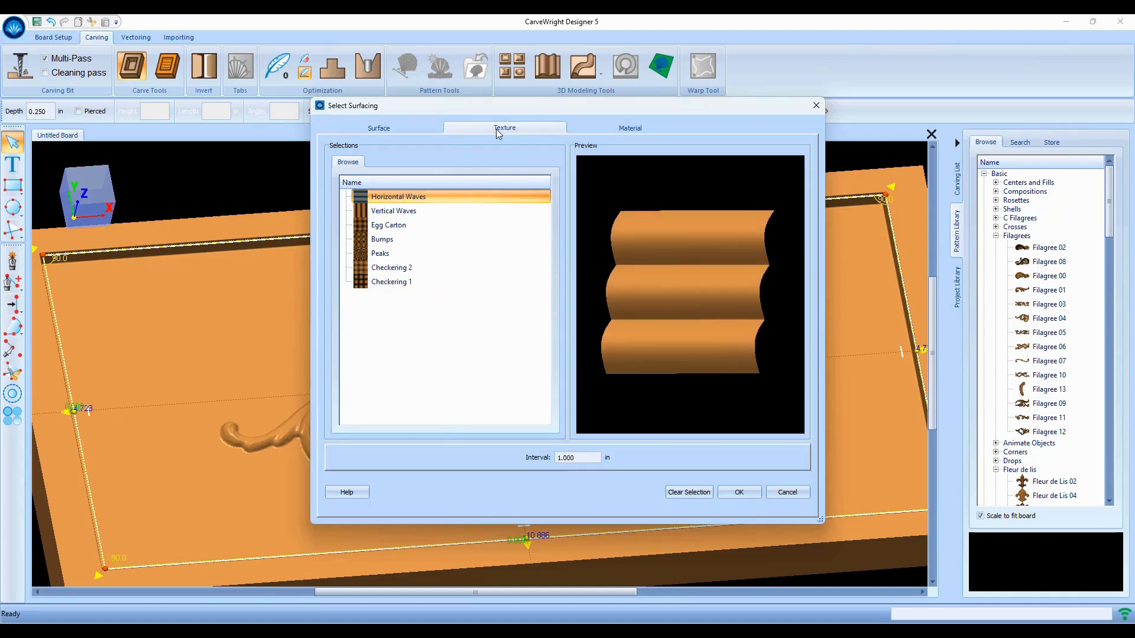
{"action": "left_click", "coordinate": [364, 267]}
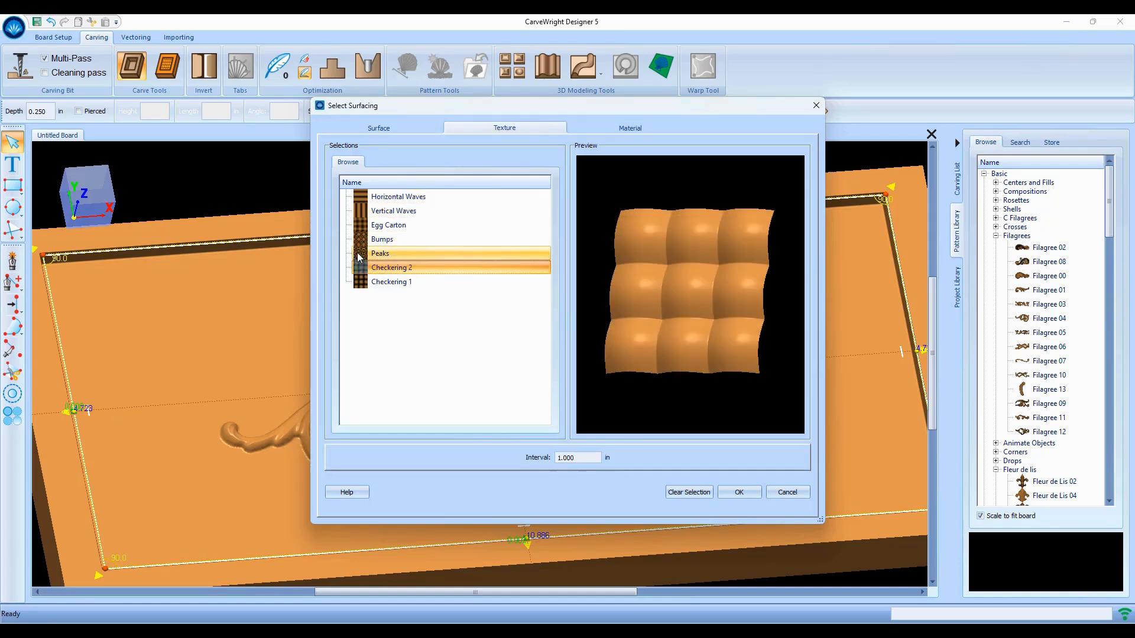
{"action": "left_click", "coordinate": [359, 255]}
{"action": "left_click", "coordinate": [360, 240]}
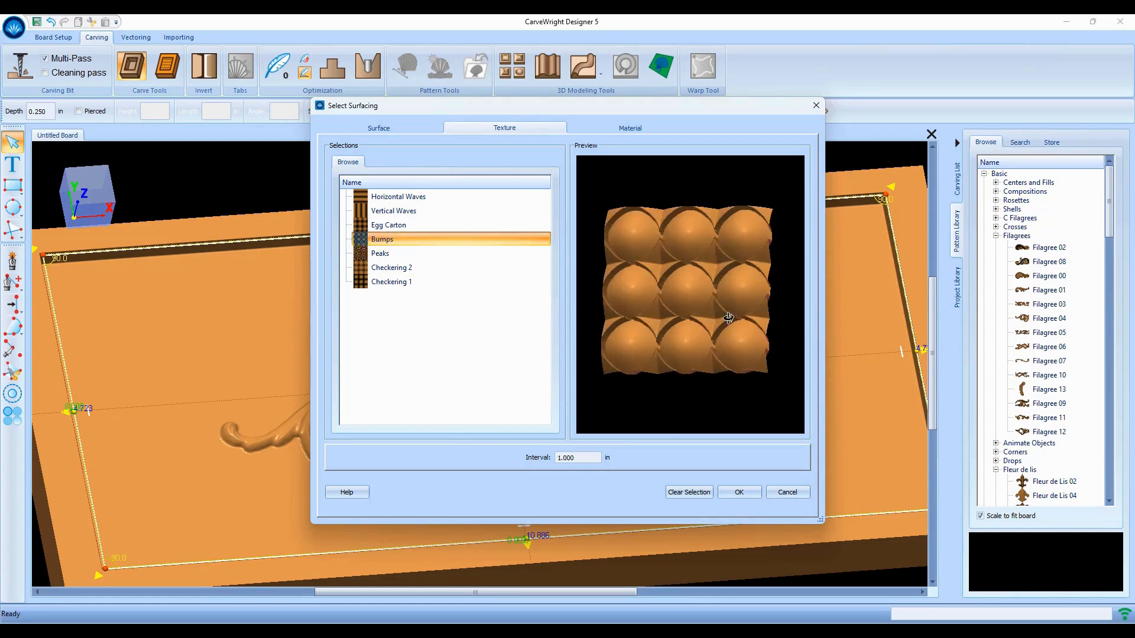
{"action": "left_click_drag", "start_coordinate": [714, 318], "coordinate": [744, 311]}
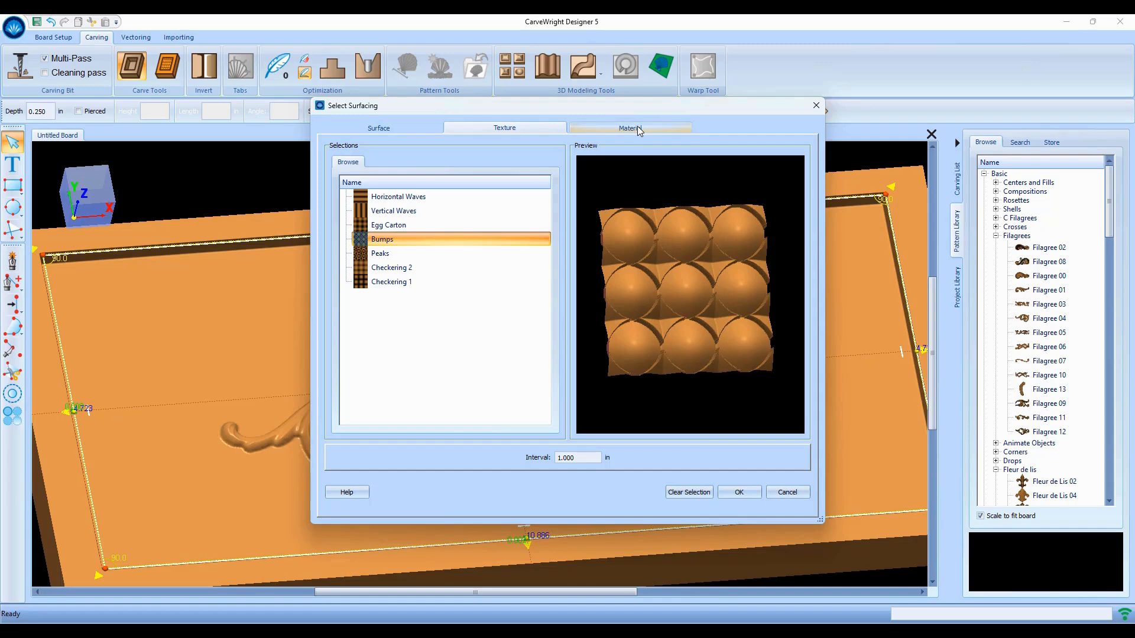
Preview material surfaces including Water Surface, Martian Landscape, Weathered Wood Smoother, Tree Bark and Clone of Weathered Wood Smoother.
{"action": "left_click", "coordinate": [637, 127]}
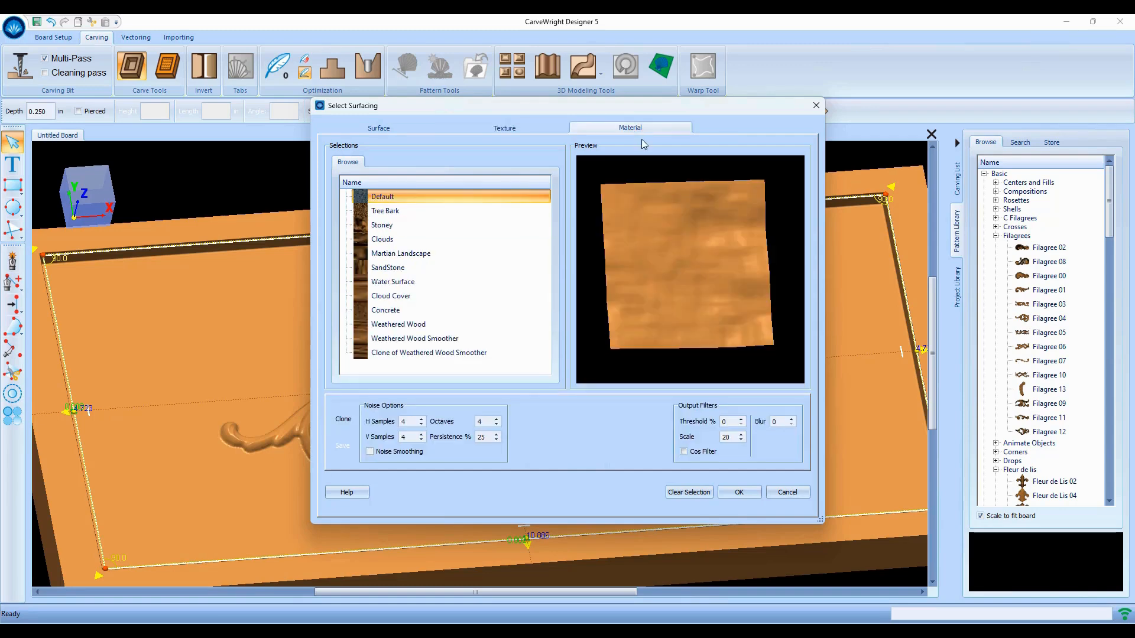
{"action": "left_click", "coordinate": [373, 310]}
{"action": "left_click", "coordinate": [370, 296]}
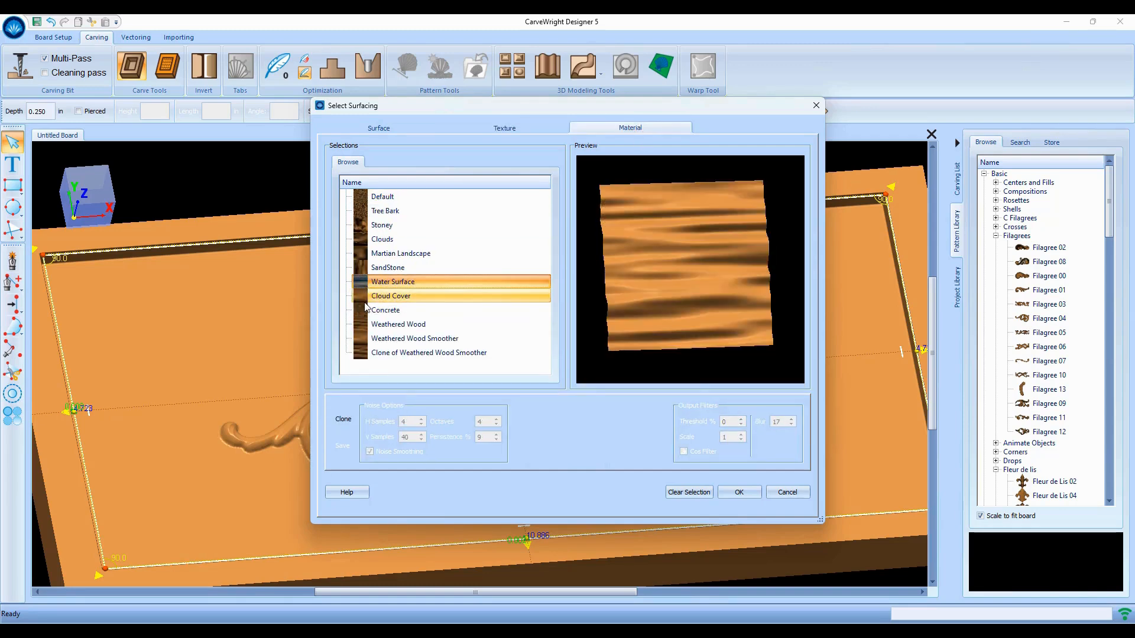
{"action": "left_click", "coordinate": [372, 267]}
{"action": "left_click", "coordinate": [358, 254]}
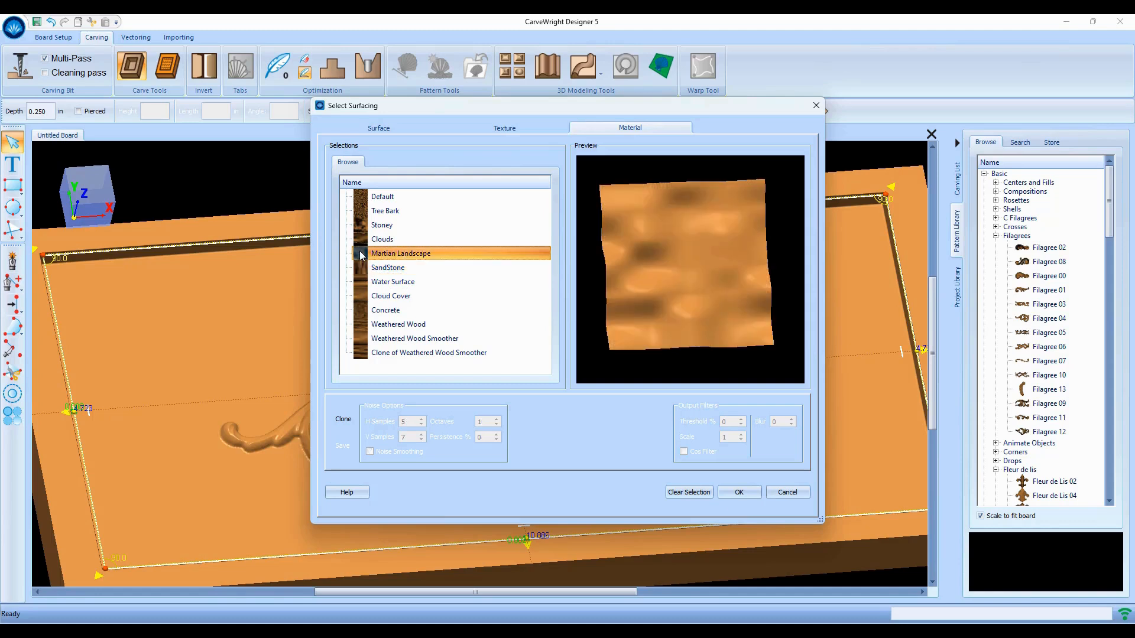
{"action": "left_click", "coordinate": [370, 269]}
{"action": "left_click", "coordinate": [378, 338]}
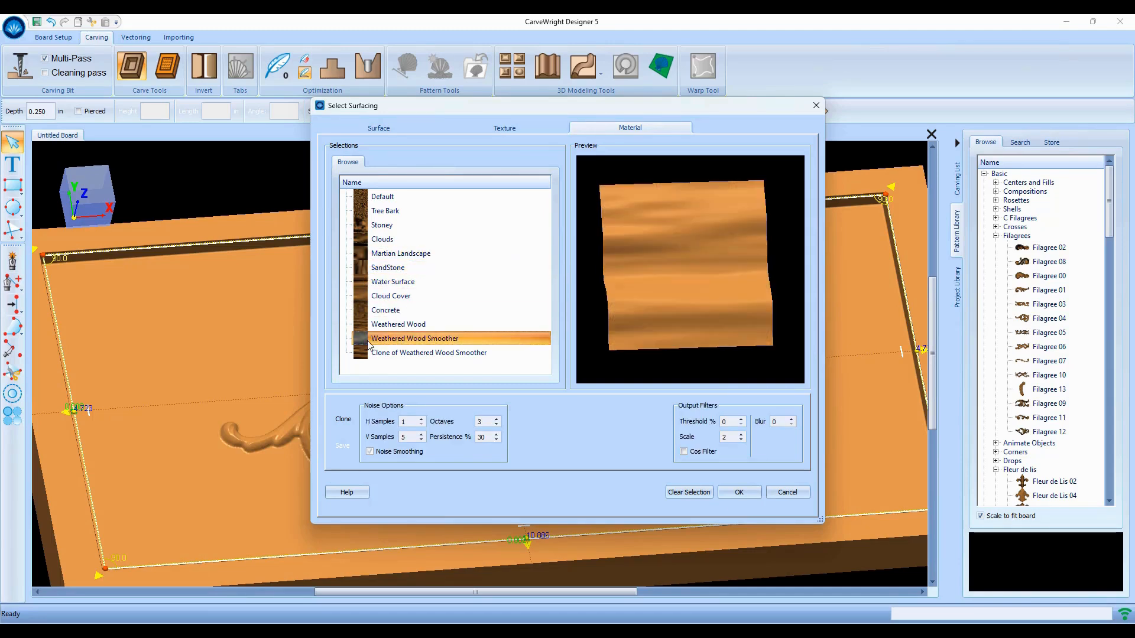
{"action": "left_click", "coordinate": [362, 213]}
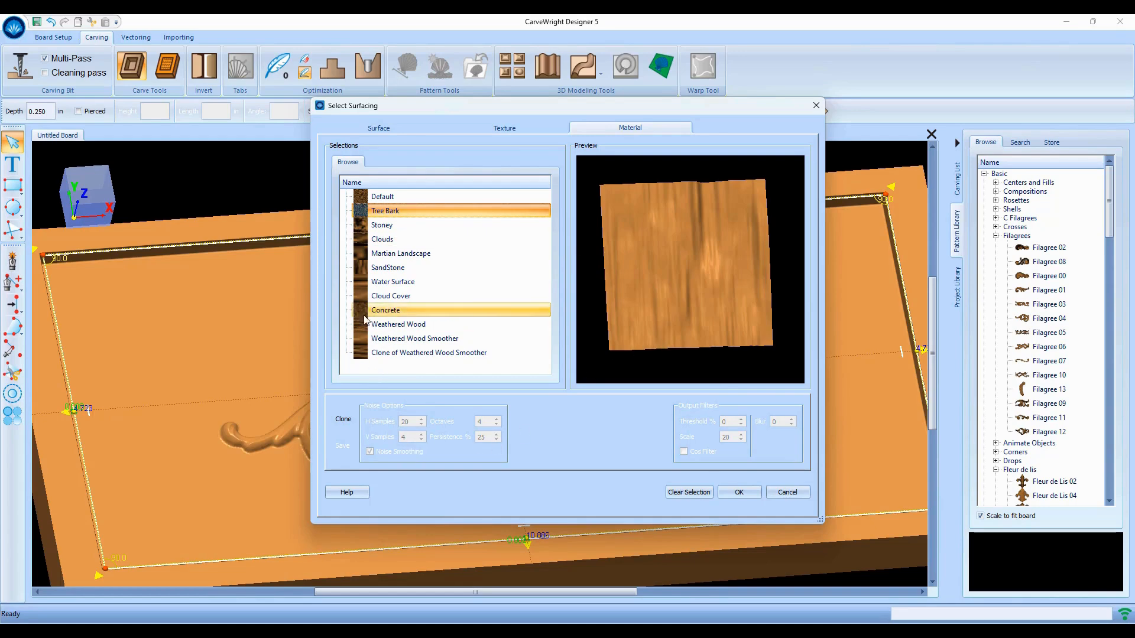
{"action": "left_click", "coordinate": [393, 354]}
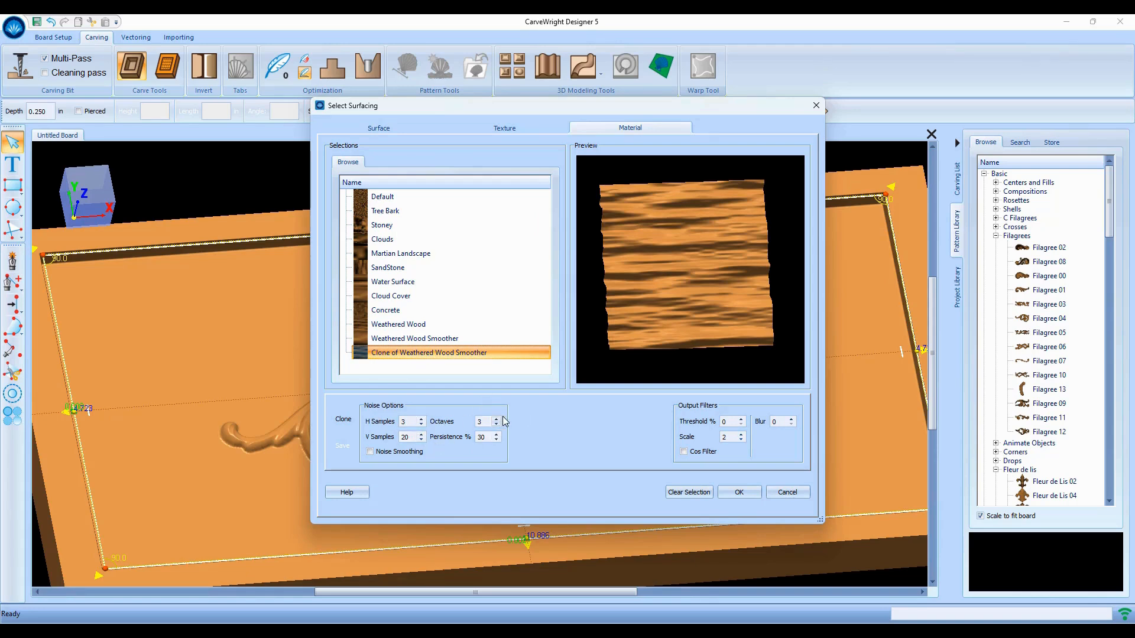
Compare the Peaks and Bumps textures and apply Peaks to the recessed rectangle with an interval of 0.500 in.
{"action": "left_click", "coordinate": [501, 127]}
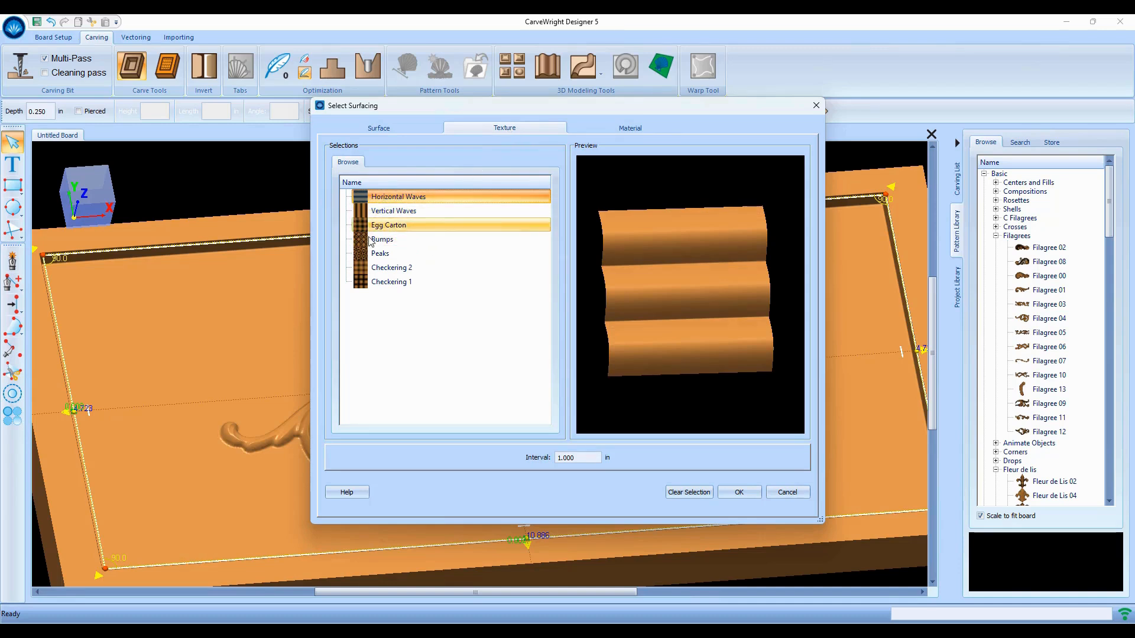
{"action": "left_click", "coordinate": [383, 253]}
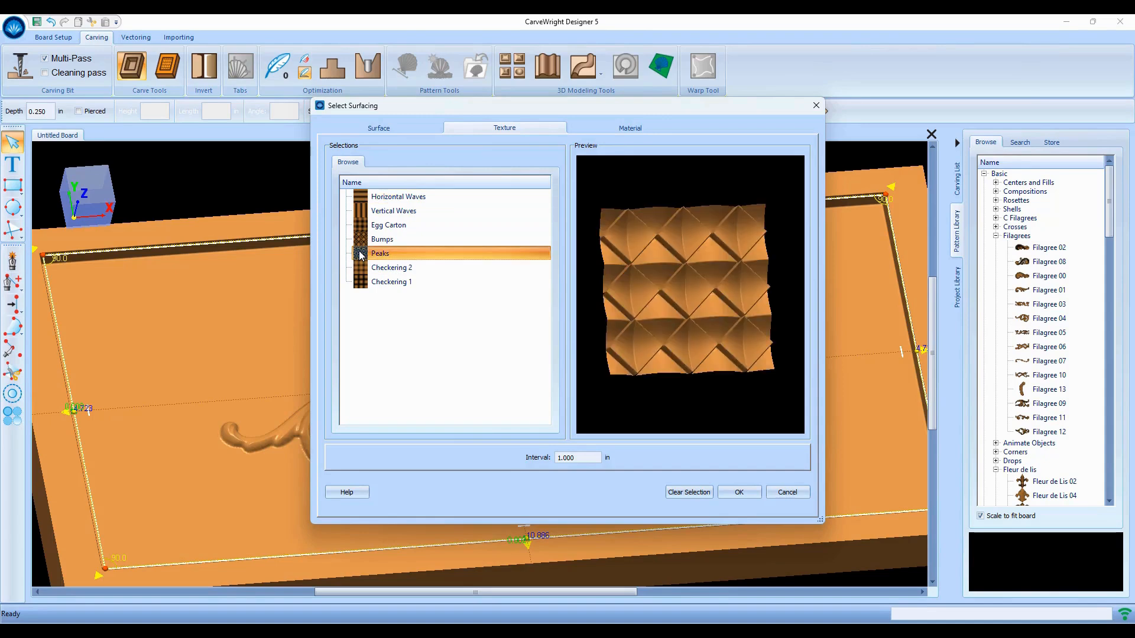
{"action": "left_click", "coordinate": [386, 240]}
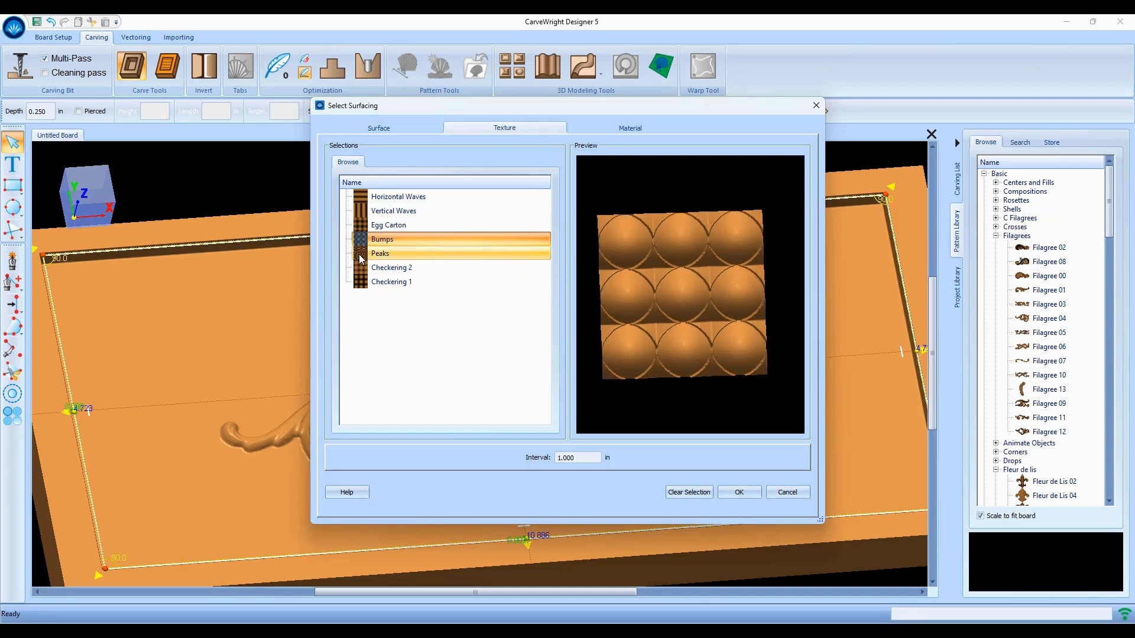
{"action": "left_click", "coordinate": [381, 253]}
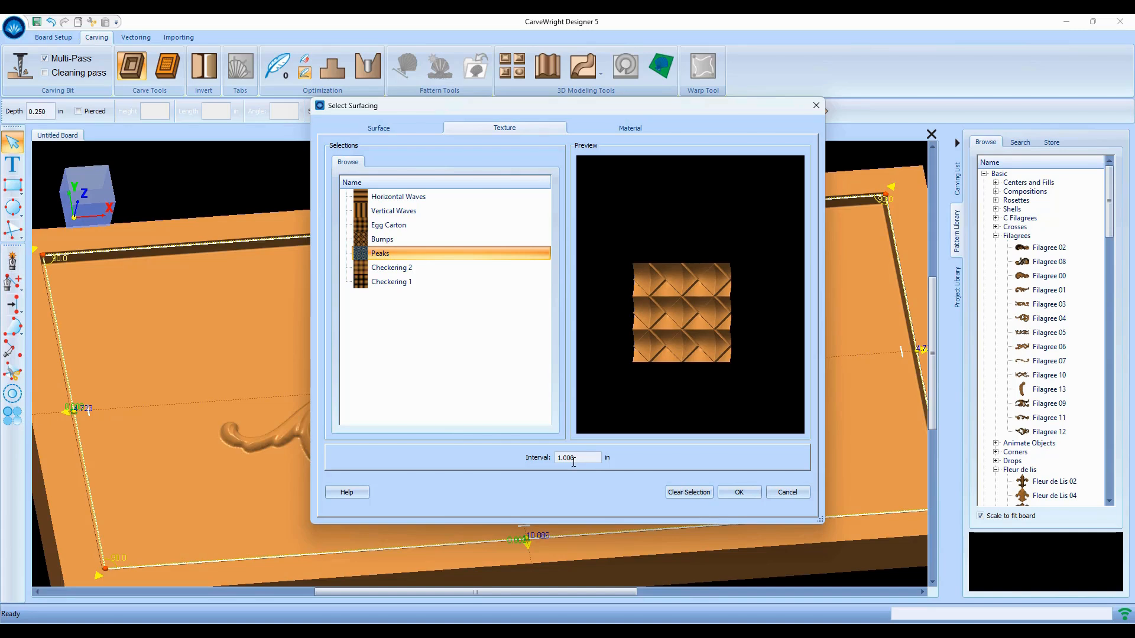
{"action": "left_click", "coordinate": [576, 457]}
{"action": "left_click", "coordinate": [739, 492]}
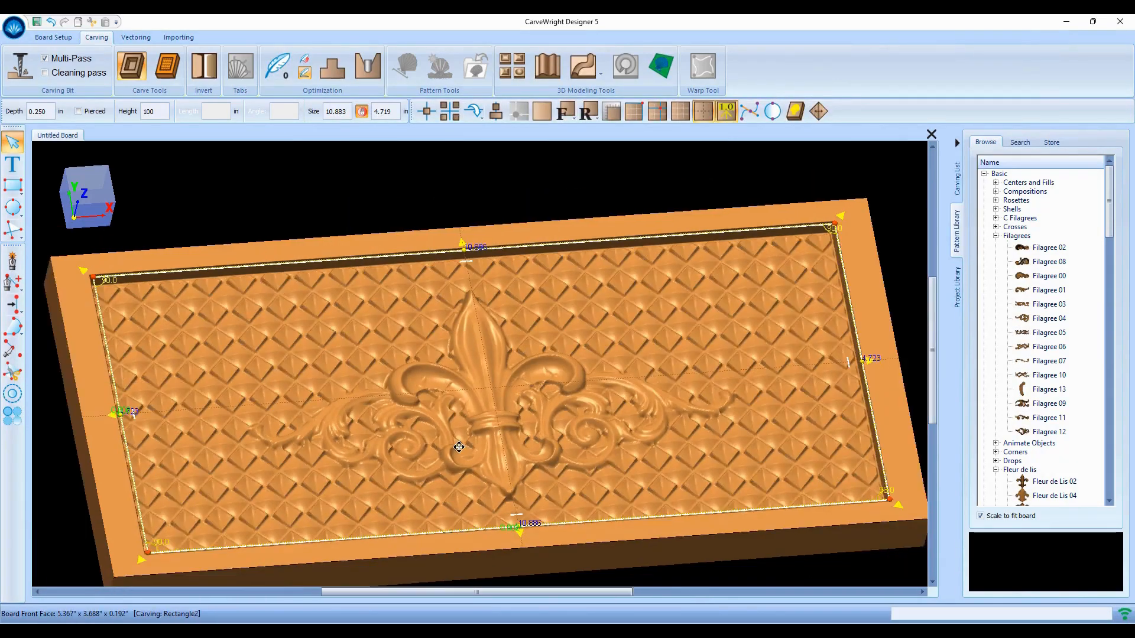
Examine the Peaks texture around the fleur-de-lis and filagrees from several angles and up close.
{"action": "scroll", "coordinate": [459, 447], "scroll_direction": "down", "scroll_amount": 4}
{"action": "middle_click_drag", "start_coordinate": [459, 448], "coordinate": [446, 512]}
{"action": "scroll", "coordinate": [446, 511], "scroll_direction": "up", "scroll_amount": 1}
{"action": "scroll", "coordinate": [412, 414], "scroll_direction": "up", "scroll_amount": 3}
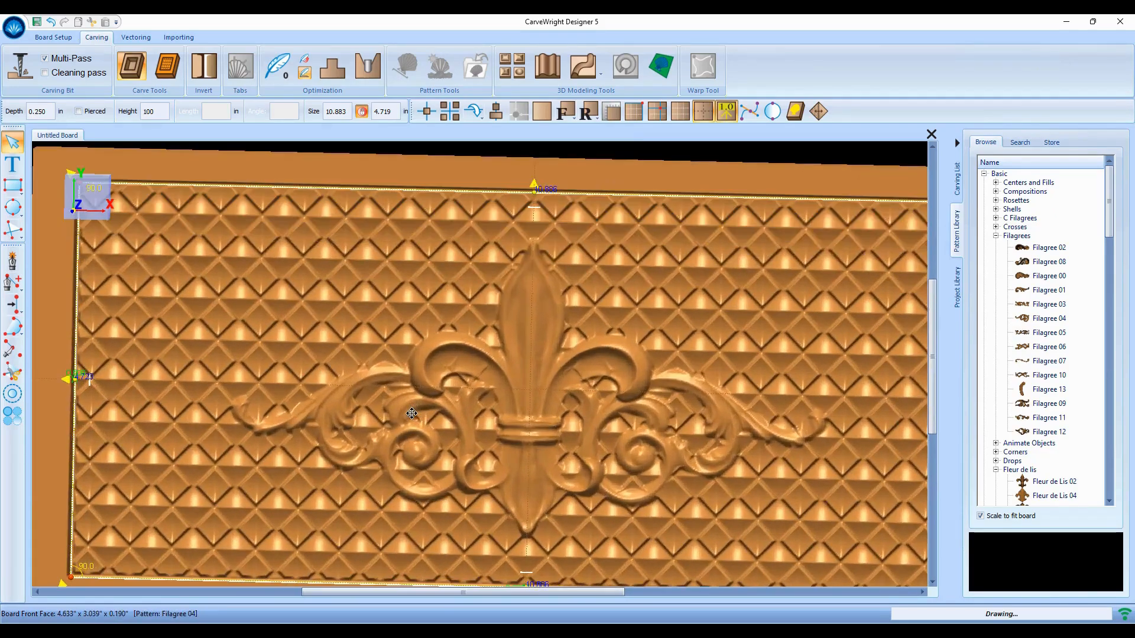
{"action": "scroll", "coordinate": [384, 416], "scroll_direction": "down", "scroll_amount": 4}
{"action": "scroll", "coordinate": [352, 418], "scroll_direction": "up", "scroll_amount": 2}
{"action": "scroll", "coordinate": [474, 452], "scroll_direction": "up", "scroll_amount": 1}
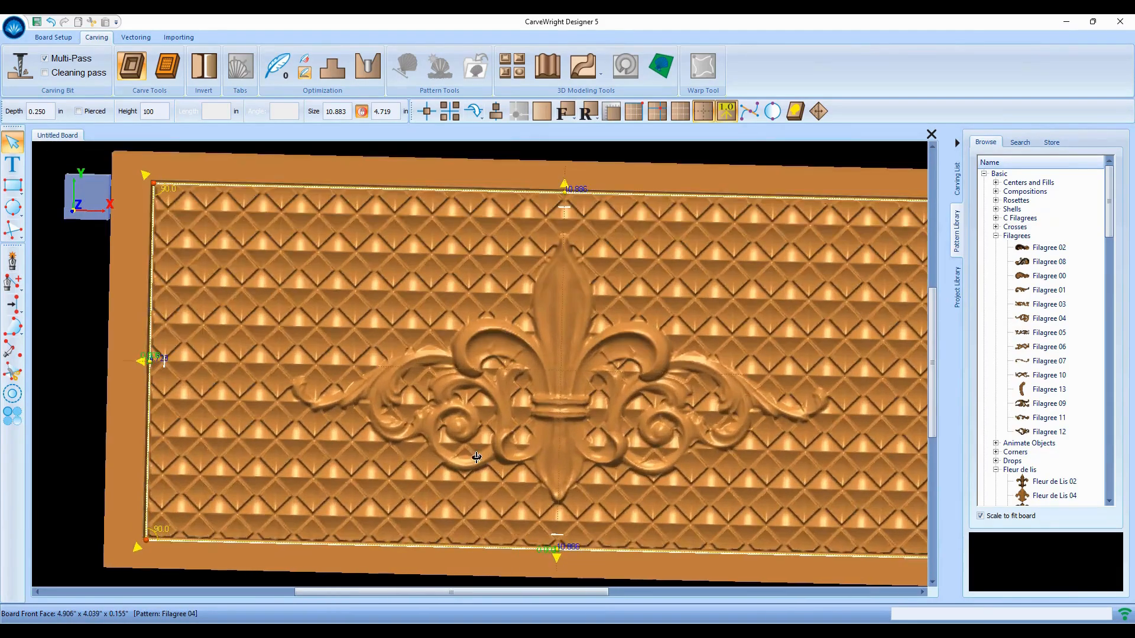
{"action": "middle_click_drag", "start_coordinate": [476, 464], "coordinate": [490, 425]}
{"action": "scroll", "coordinate": [410, 373], "scroll_direction": "up", "scroll_amount": 2}
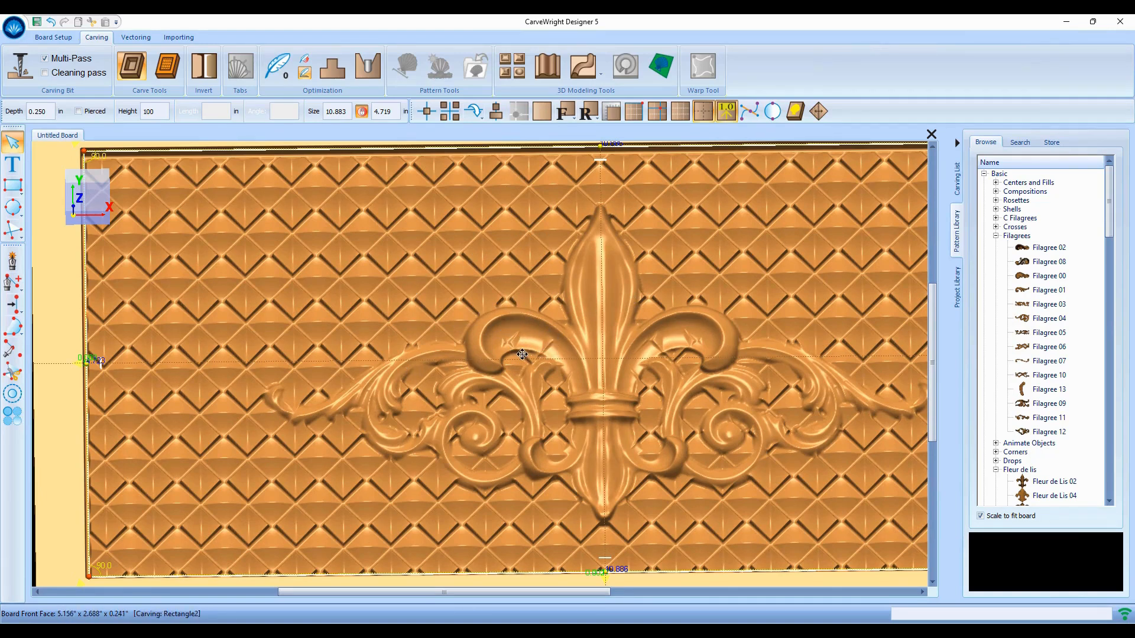
{"action": "scroll", "coordinate": [517, 354], "scroll_direction": "up", "scroll_amount": 1}
{"action": "scroll", "coordinate": [517, 354], "scroll_direction": "up", "scroll_amount": 1}
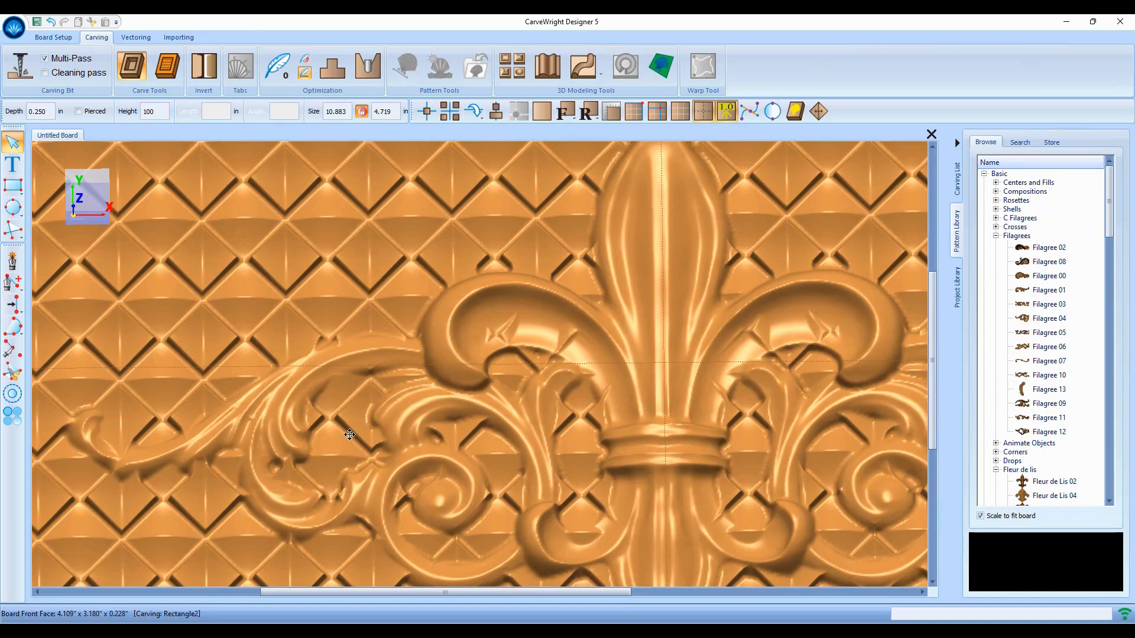
{"action": "scroll", "coordinate": [408, 450], "scroll_direction": "down", "scroll_amount": 5}
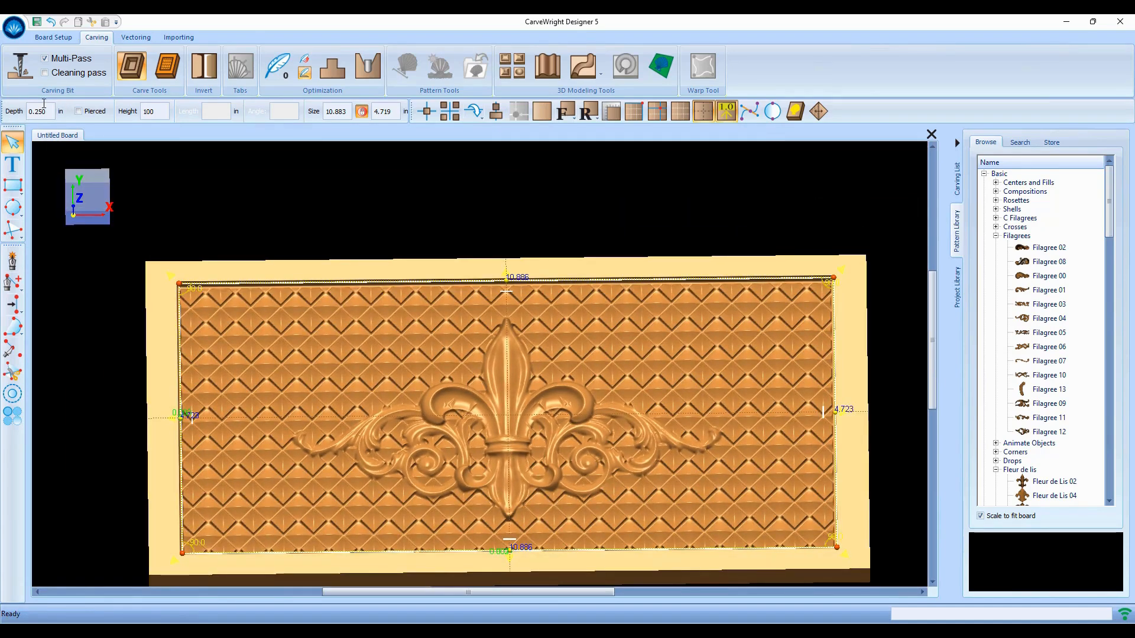
Set the carving height of the textured rectangle to 20.
{"action": "double_click", "coordinate": [163, 110]}
{"action": "type", "text": "20"}
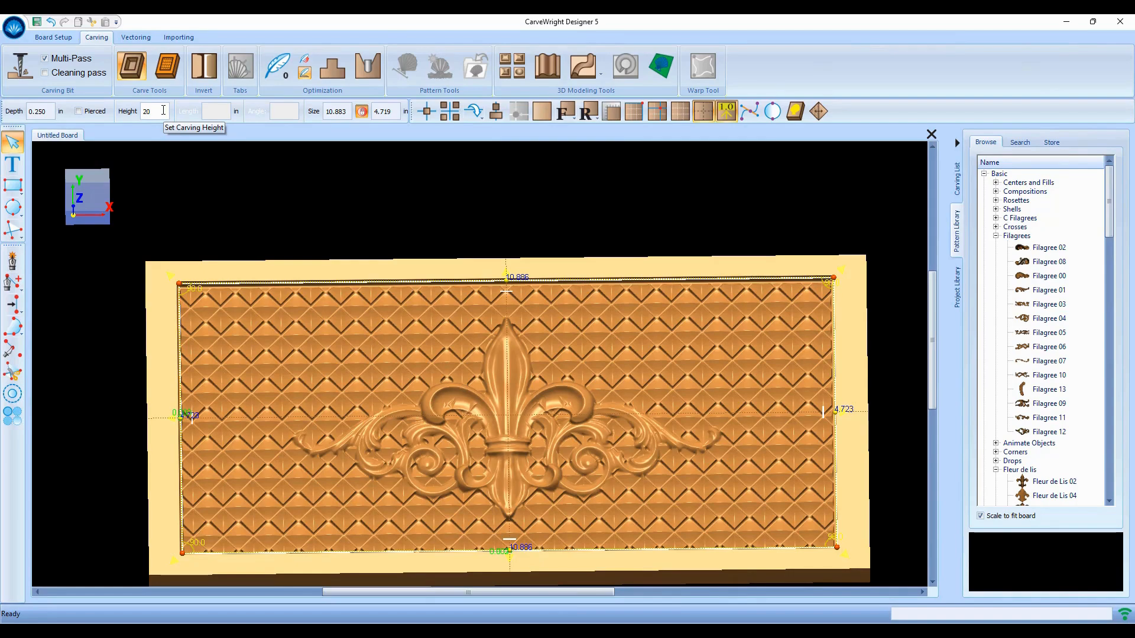
{"action": "key", "text": "Return"}
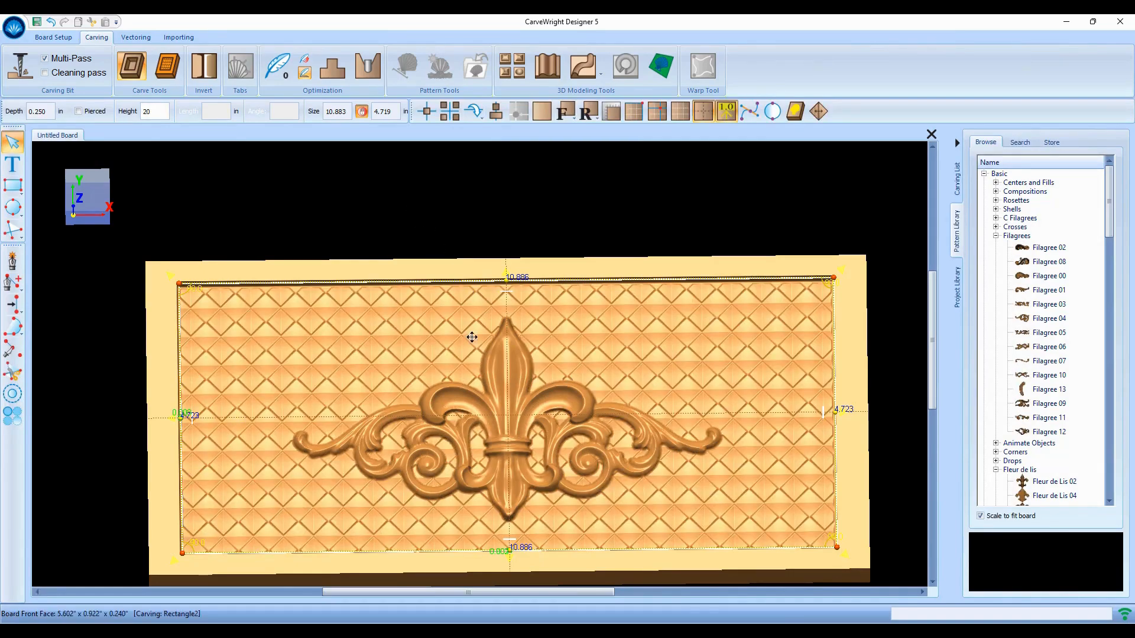
Examine the relief of the background texture against the fleur-de-lis from a tilted view and up close.
{"action": "scroll", "coordinate": [554, 548], "scroll_direction": "down", "scroll_amount": 1}
{"action": "scroll", "coordinate": [461, 516], "scroll_direction": "up", "scroll_amount": 2}
{"action": "middle_click_drag", "start_coordinate": [475, 513], "coordinate": [415, 520]}
{"action": "scroll", "coordinate": [415, 520], "scroll_direction": "up", "scroll_amount": 1}
{"action": "middle_click_drag", "start_coordinate": [744, 356], "coordinate": [686, 354]}
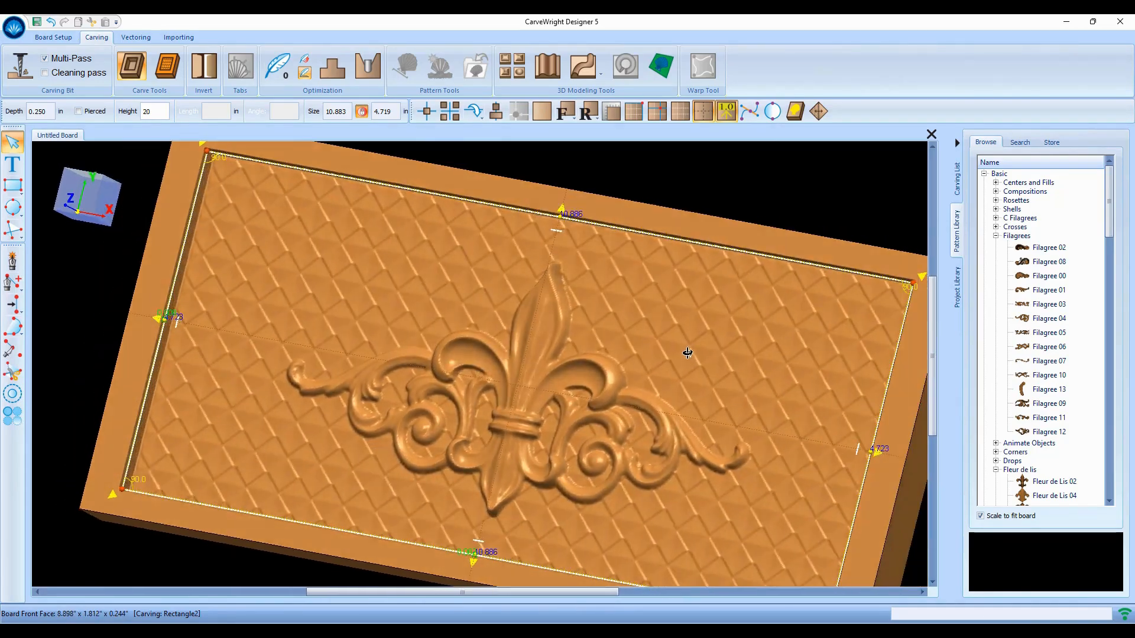
{"action": "scroll", "coordinate": [325, 414], "scroll_direction": "up", "scroll_amount": 1}
{"action": "scroll", "coordinate": [325, 414], "scroll_direction": "up", "scroll_amount": 2}
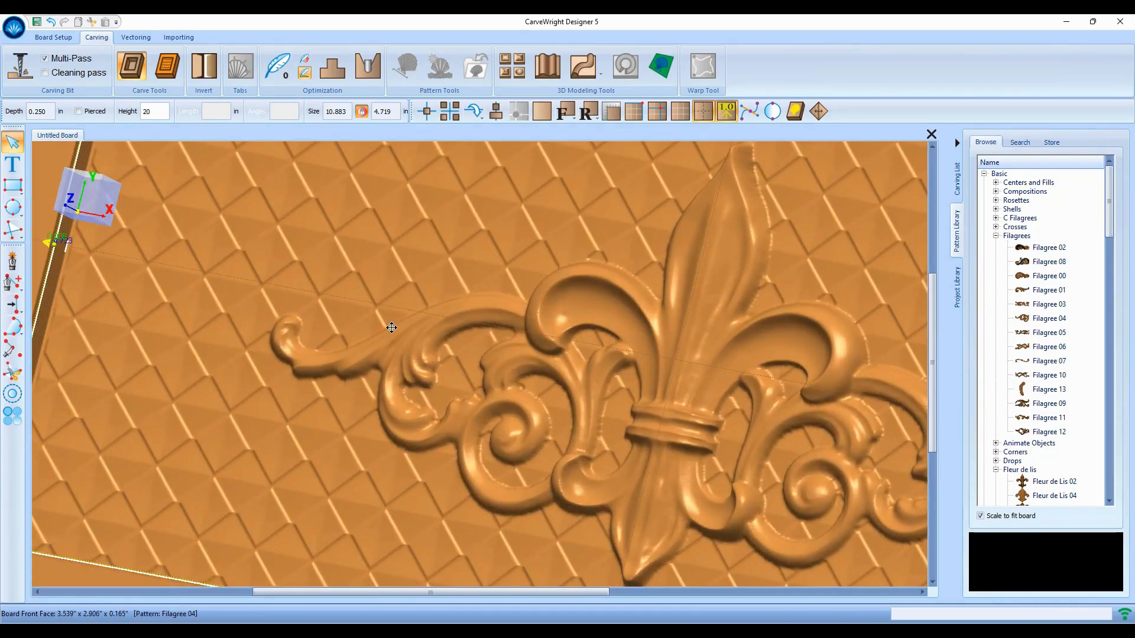
{"action": "scroll", "coordinate": [393, 333], "scroll_direction": "down", "scroll_amount": 4}
{"action": "scroll", "coordinate": [392, 332], "scroll_direction": "up", "scroll_amount": 2}
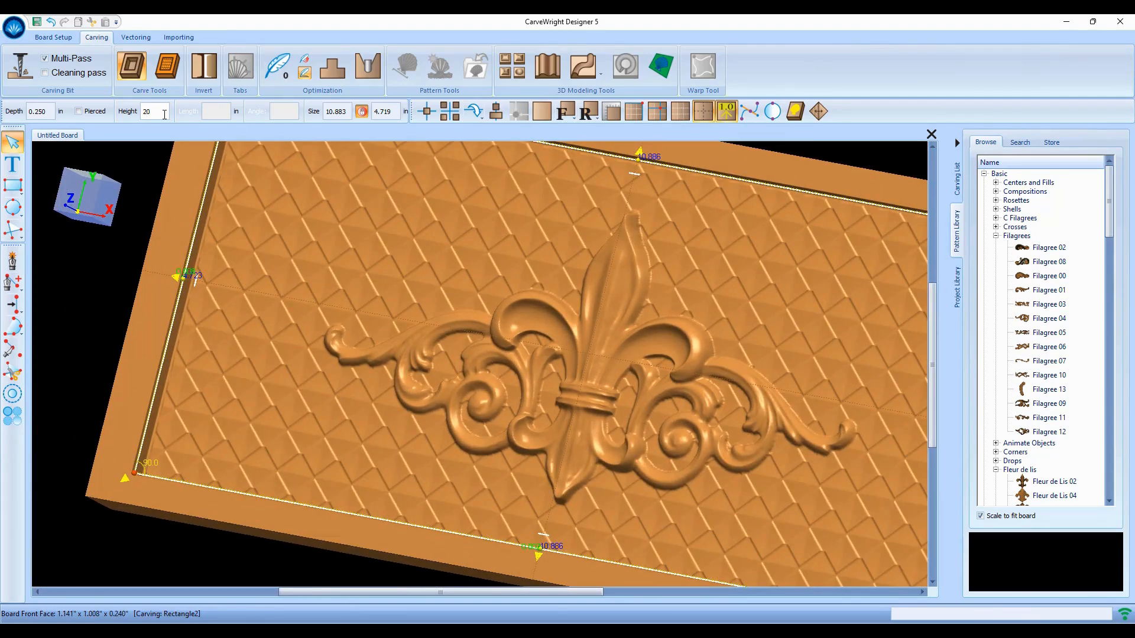
Set the carving height of the textured rectangle to 30.
{"action": "key", "text": "Return"}
{"action": "scroll", "coordinate": [449, 331], "scroll_direction": "down", "scroll_amount": 3}
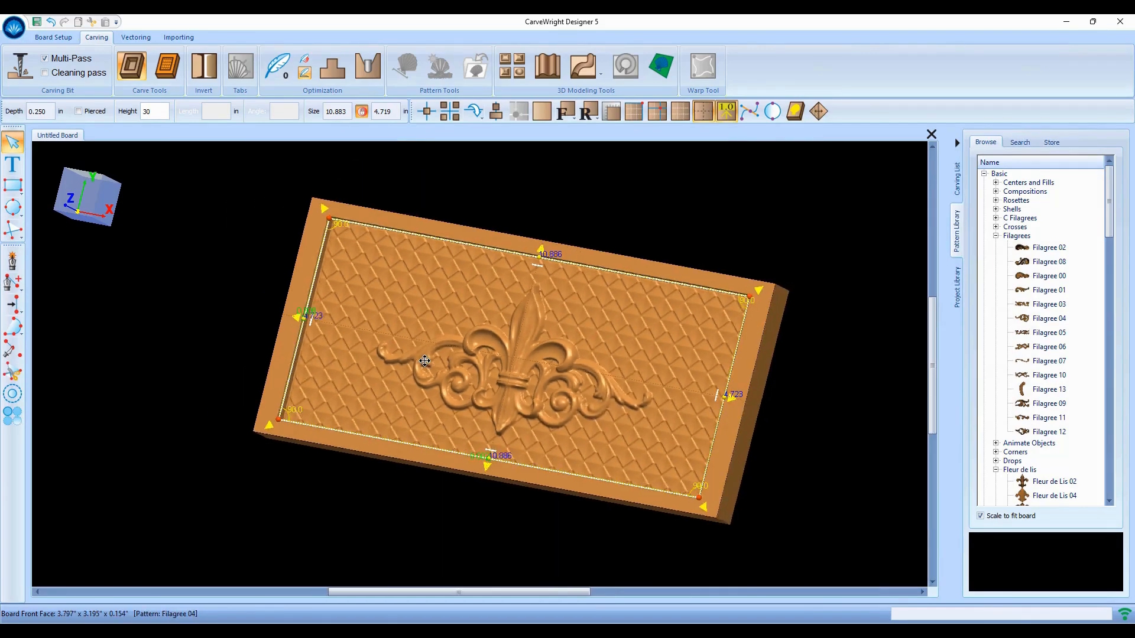
{"action": "scroll", "coordinate": [449, 307], "scroll_direction": "up", "scroll_amount": 2}
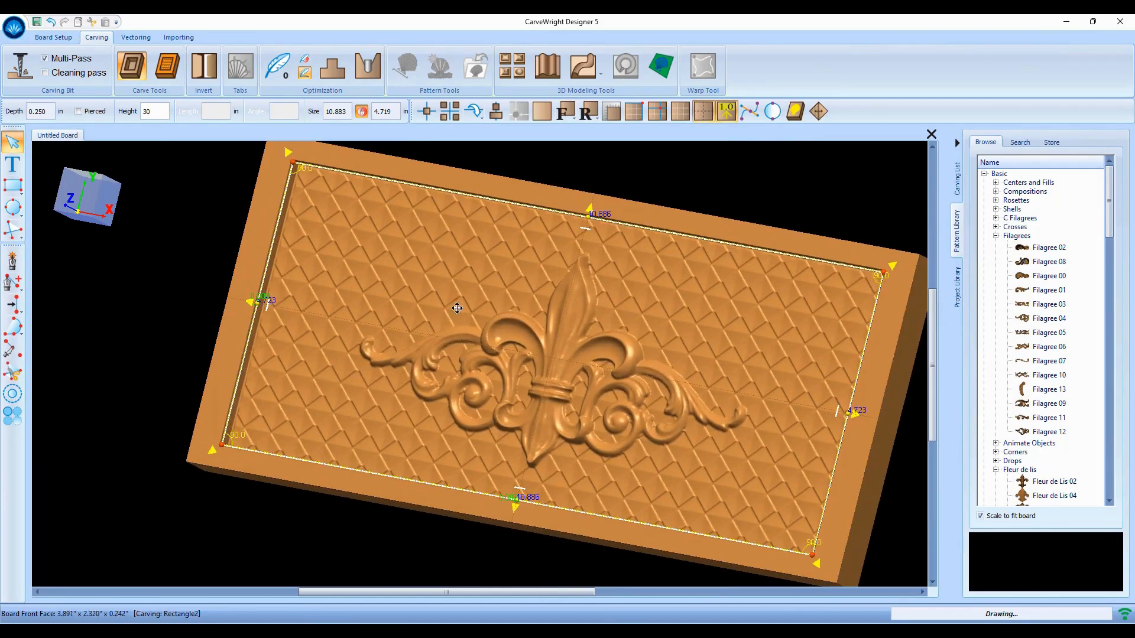
Increase the interval of the rectangle's background texture and check the whole board.
{"action": "left_click", "coordinate": [167, 66]}
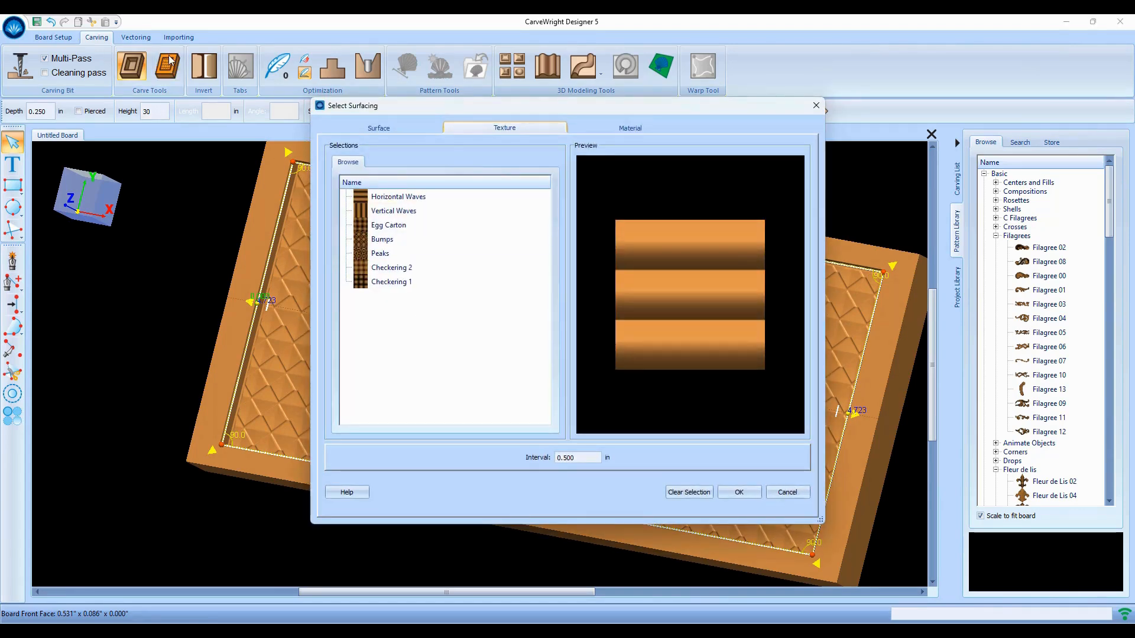
{"action": "left_click", "coordinate": [582, 458]}
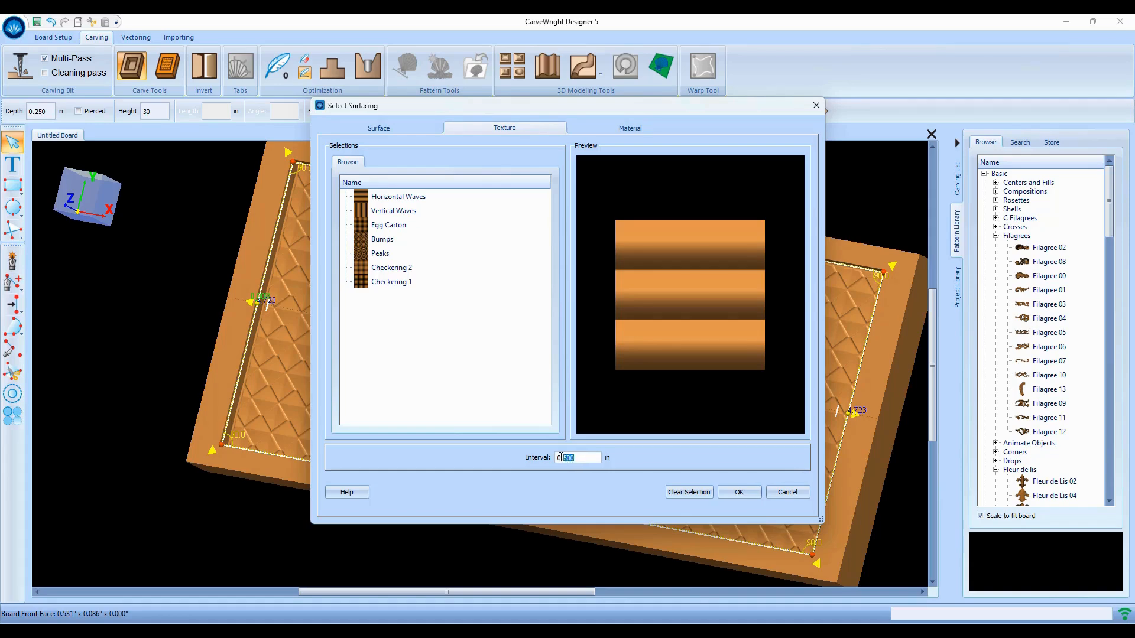
{"action": "left_click", "coordinate": [740, 490]}
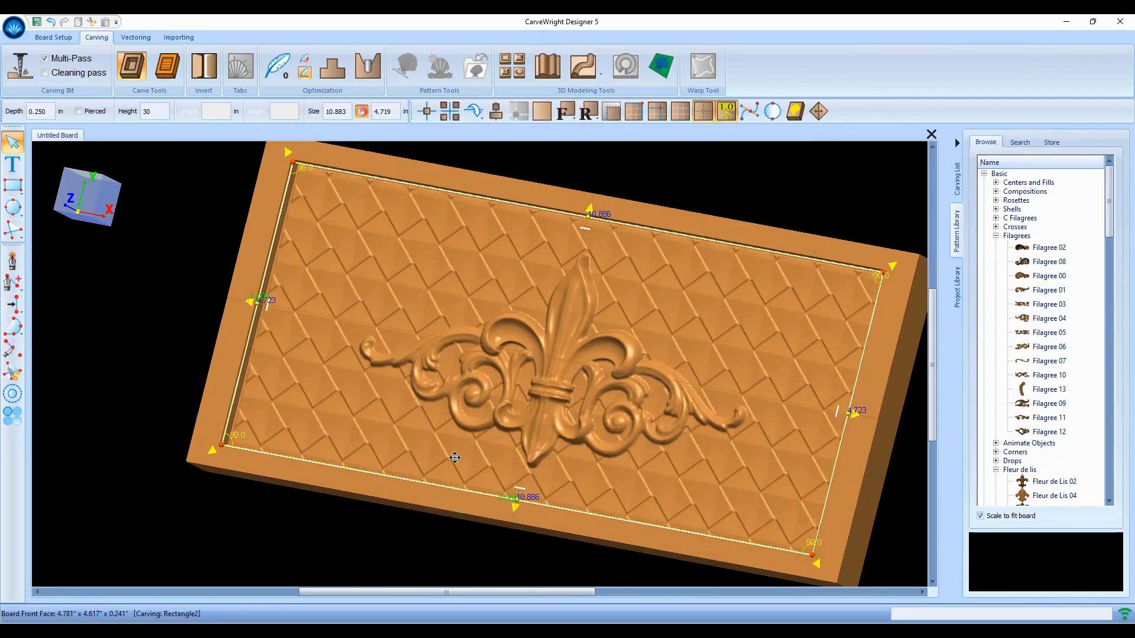
{"action": "scroll", "coordinate": [406, 465], "scroll_direction": "down", "scroll_amount": 4}
{"action": "middle_click_drag", "start_coordinate": [372, 438], "coordinate": [461, 469]}
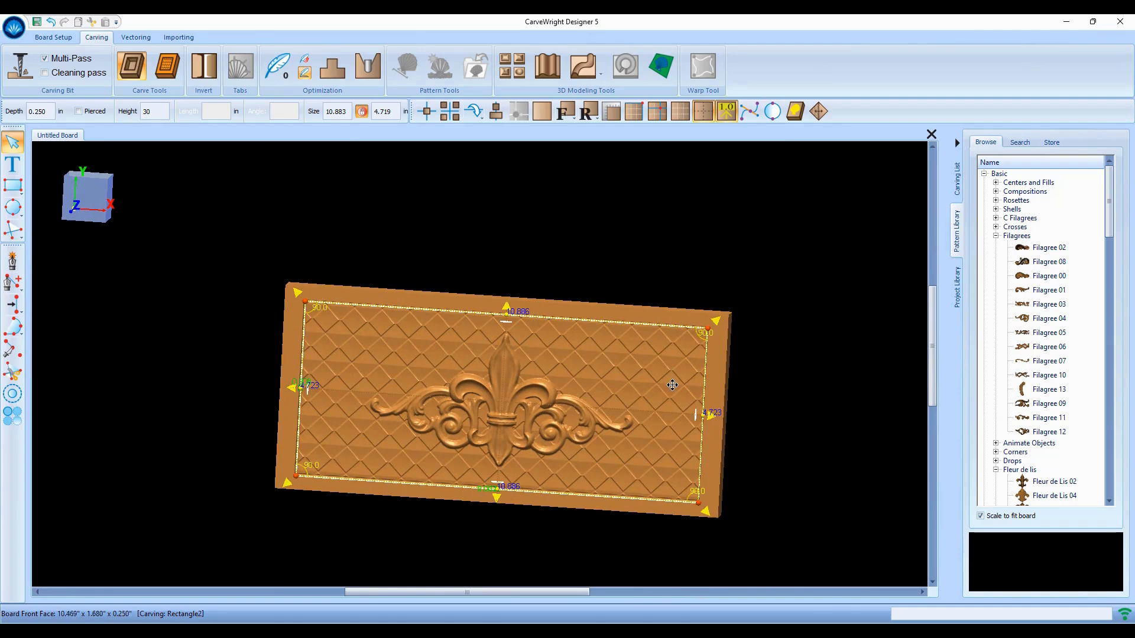
{"action": "scroll", "coordinate": [659, 390], "scroll_direction": "down", "scroll_amount": 1}
{"action": "middle_click_drag", "start_coordinate": [659, 390], "coordinate": [708, 342]}
{"action": "scroll", "coordinate": [709, 339], "scroll_direction": "up", "scroll_amount": 1}
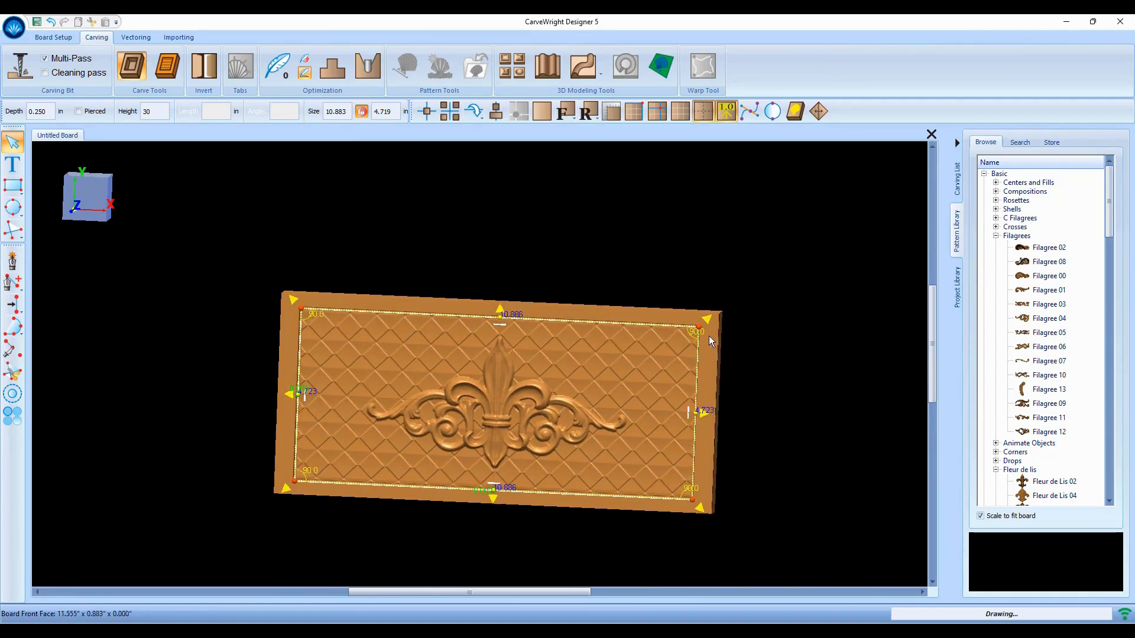
Open the list of carvings and locate the fleur-de-lis and each Filagree 04 on the board.
{"action": "left_click", "coordinate": [957, 179]}
{"action": "left_click", "coordinate": [1011, 201]}
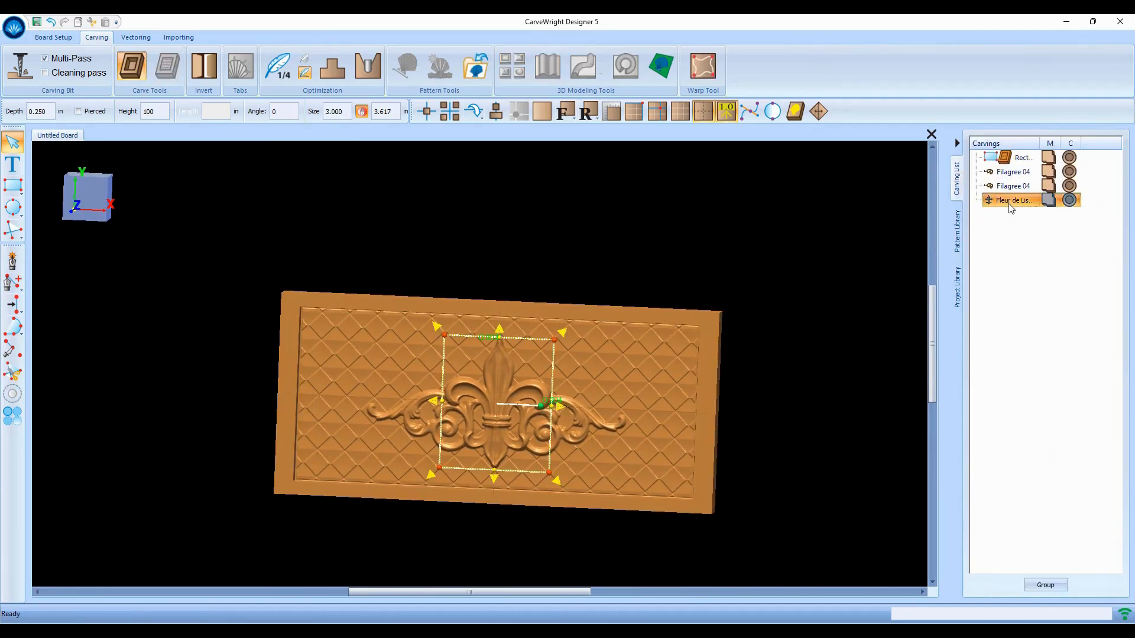
{"action": "scroll", "coordinate": [553, 434], "scroll_direction": "up", "scroll_amount": 2}
{"action": "middle_click_drag", "start_coordinate": [544, 460], "coordinate": [533, 436]}
{"action": "left_click", "coordinate": [1012, 187]}
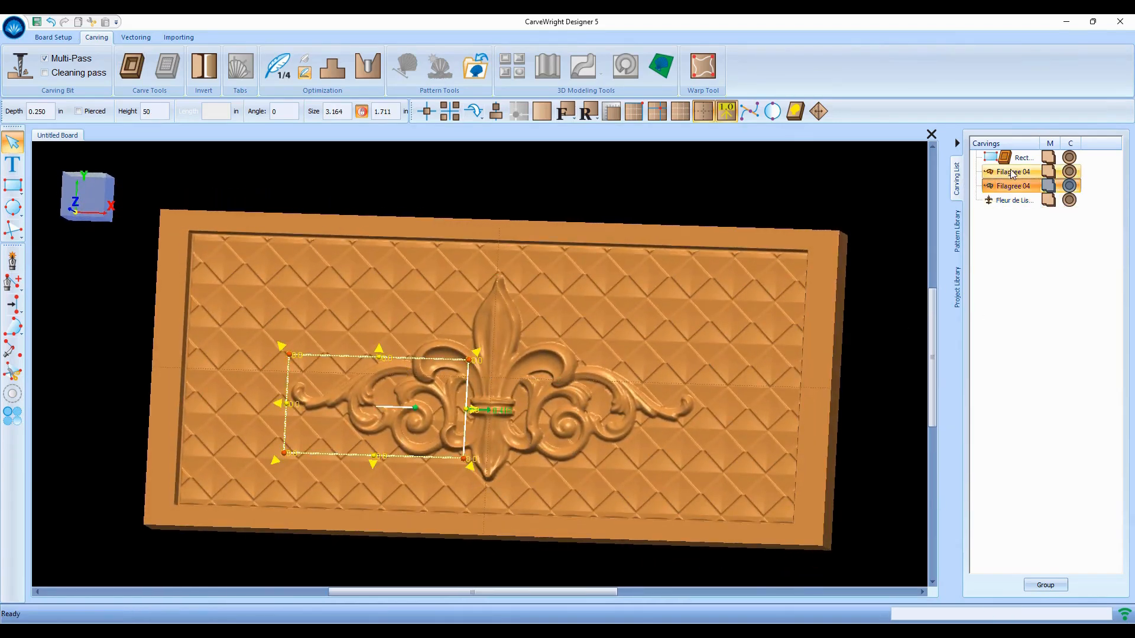
{"action": "left_click", "coordinate": [1011, 172]}
{"action": "scroll", "coordinate": [445, 400], "scroll_direction": "up", "scroll_amount": 1}
{"action": "scroll", "coordinate": [444, 401], "scroll_direction": "up", "scroll_amount": 1}
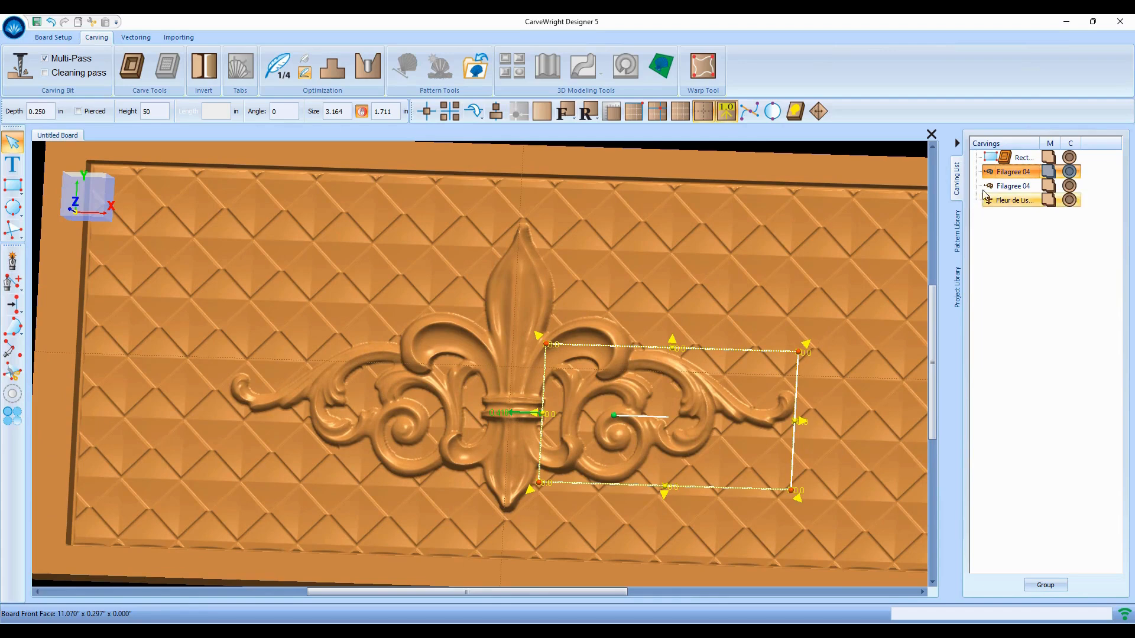
Go through the carving list entries, matching the rectangle, the fleur-de-lis and both filagrees to their shapes on the board.
{"action": "left_click", "coordinate": [956, 230]}
{"action": "left_click", "coordinate": [958, 178]}
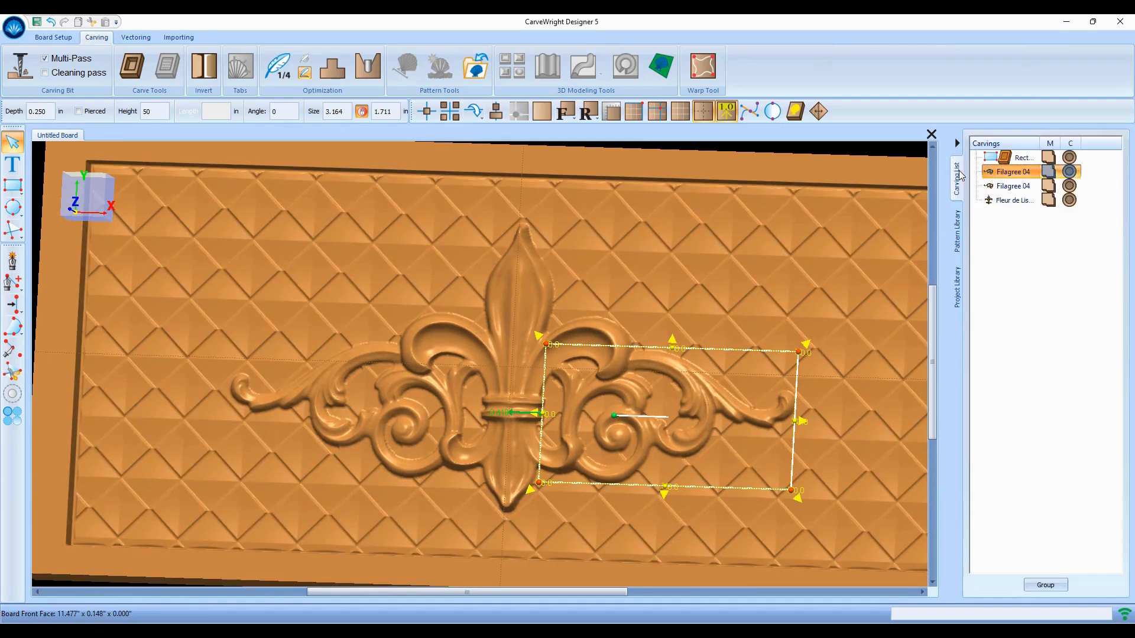
{"action": "left_click", "coordinate": [1013, 185]}
{"action": "left_click", "coordinate": [1013, 200]}
{"action": "left_click", "coordinate": [1013, 171]}
{"action": "left_click", "coordinate": [1015, 157]}
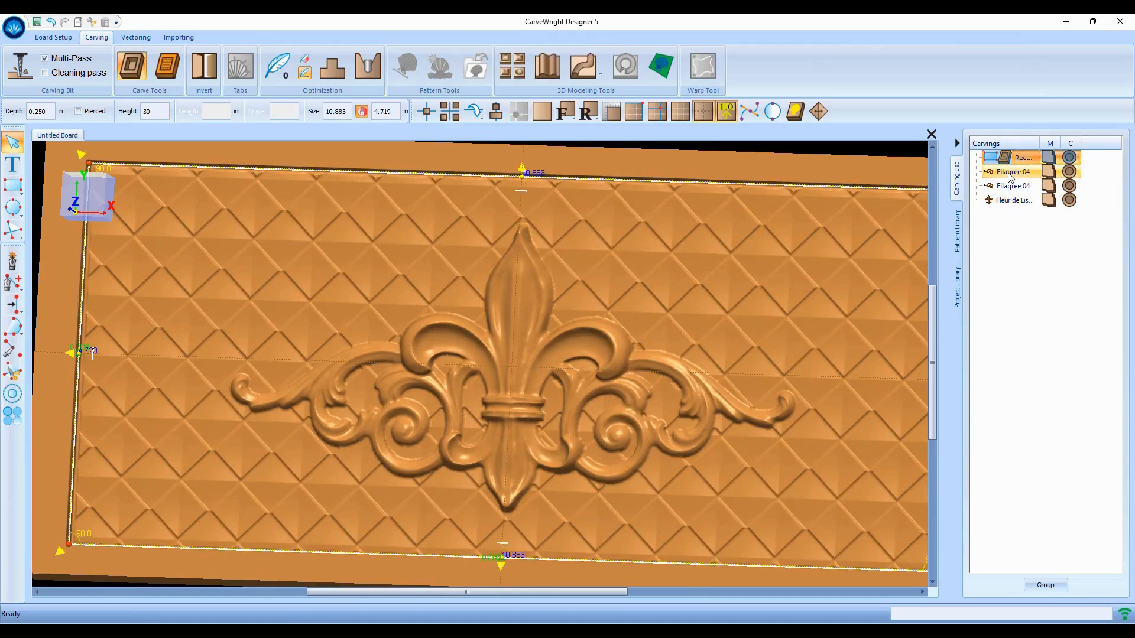
{"action": "left_click", "coordinate": [1015, 170]}
{"action": "left_click", "coordinate": [1012, 185]}
{"action": "left_click", "coordinate": [1012, 172]}
{"action": "left_click", "coordinate": [1010, 187]}
Group the two Filagree 04 patterns with the fleur-de-lis.
{"action": "left_click", "coordinate": [1012, 171]}
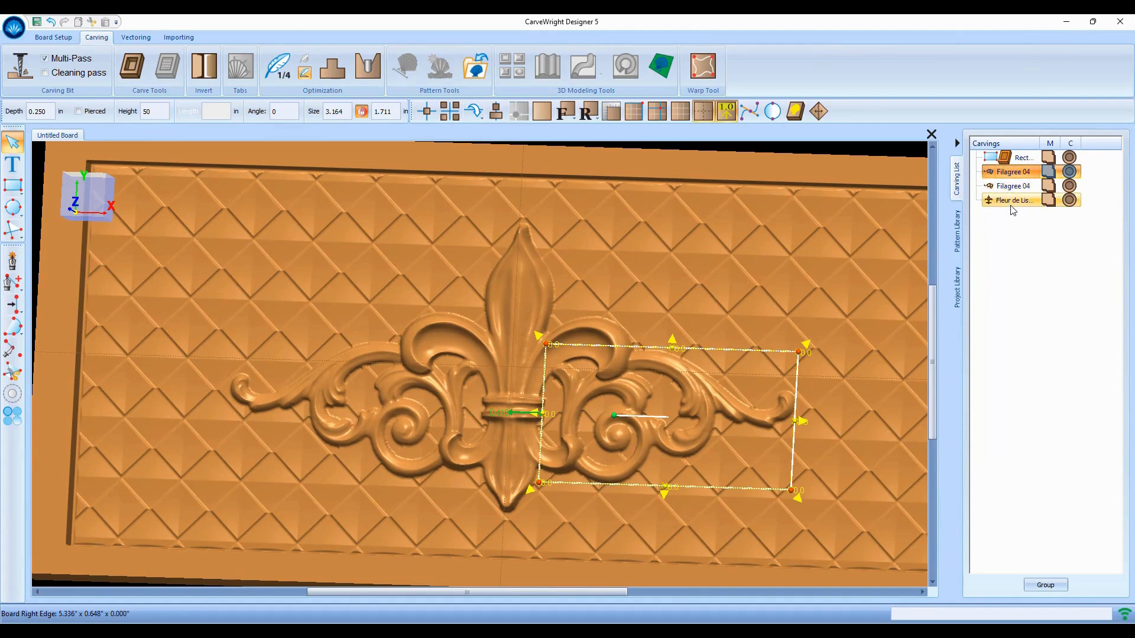
{"action": "left_click", "coordinate": [1012, 201], "text": "shift"}
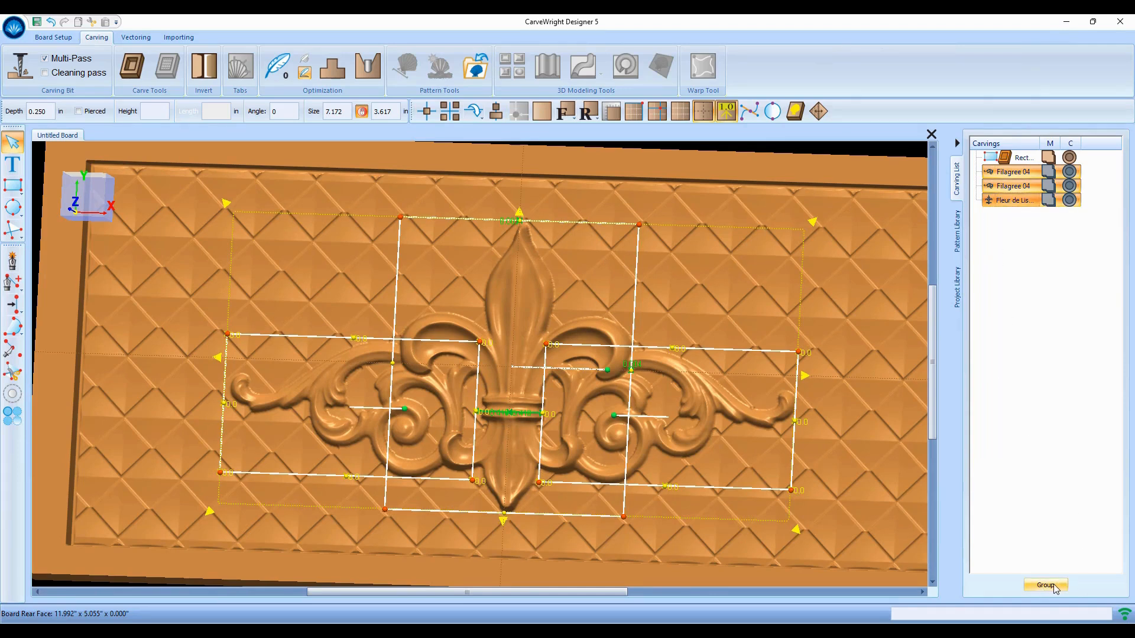
{"action": "right_click", "coordinate": [1020, 194]}
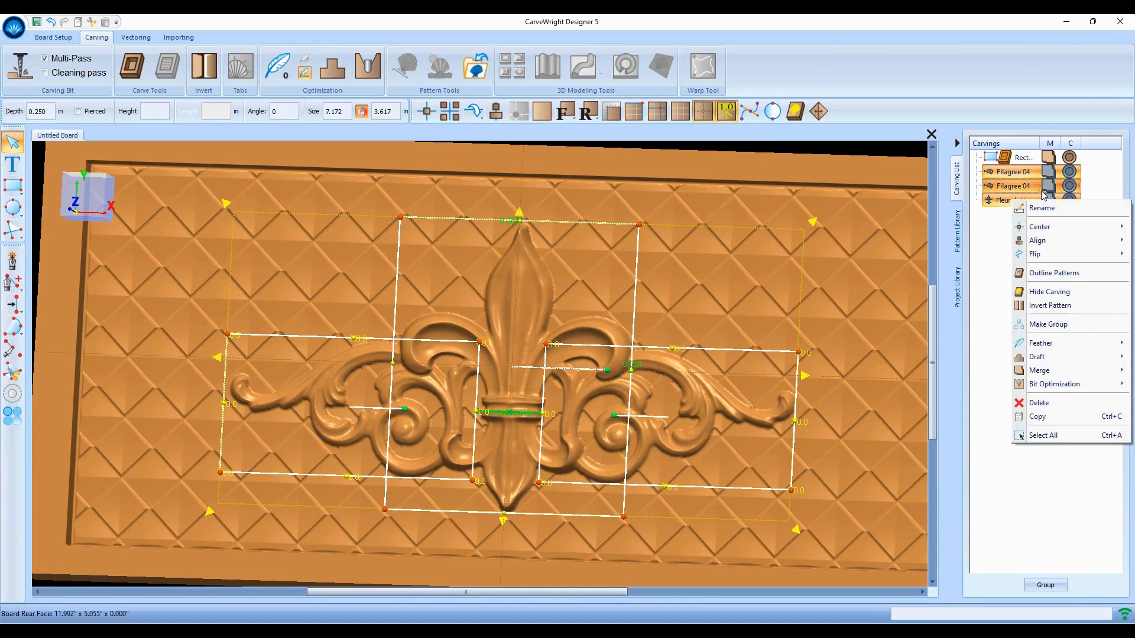
{"action": "left_click", "coordinate": [1055, 326]}
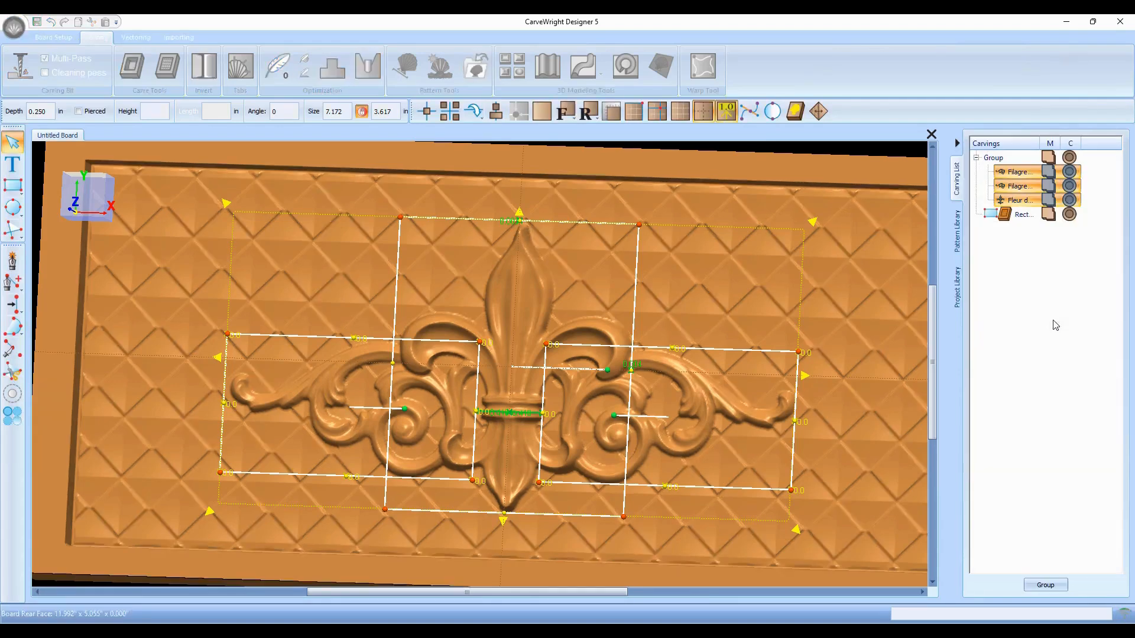
Check the new group as a whole and its first filagree on its own, viewing the board from the front.
{"action": "left_click", "coordinate": [1003, 160]}
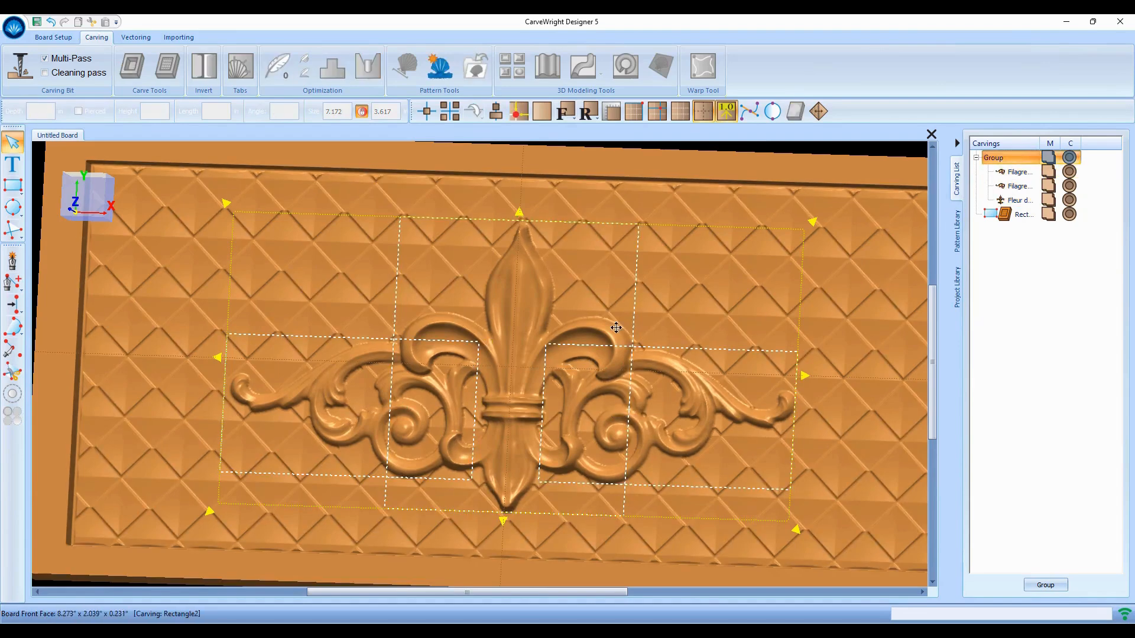
{"action": "scroll", "coordinate": [423, 381], "scroll_direction": "down", "scroll_amount": 9}
{"action": "scroll", "coordinate": [424, 382], "scroll_direction": "up", "scroll_amount": 6}
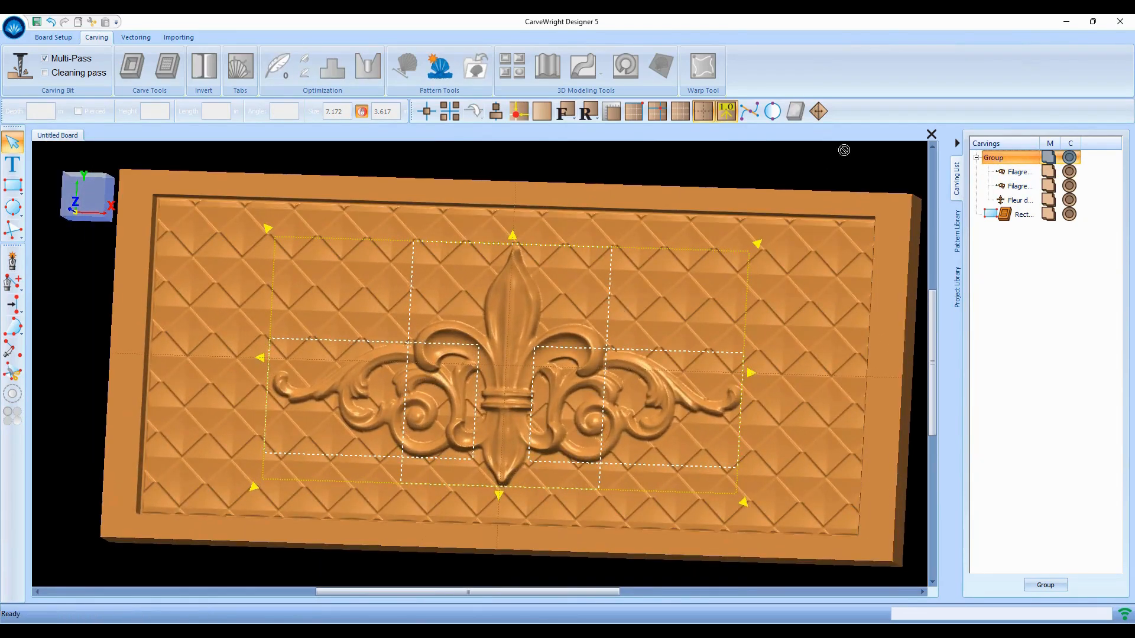
{"action": "left_click", "coordinate": [565, 109]}
{"action": "scroll", "coordinate": [498, 330], "scroll_direction": "up", "scroll_amount": 2}
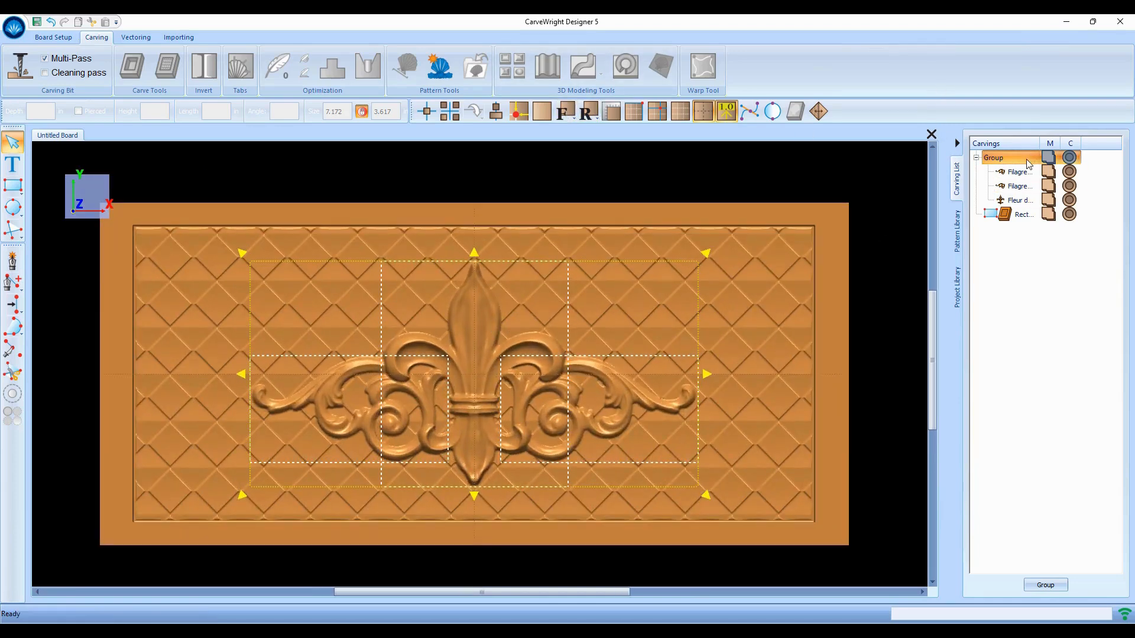
{"action": "left_click", "coordinate": [1016, 171]}
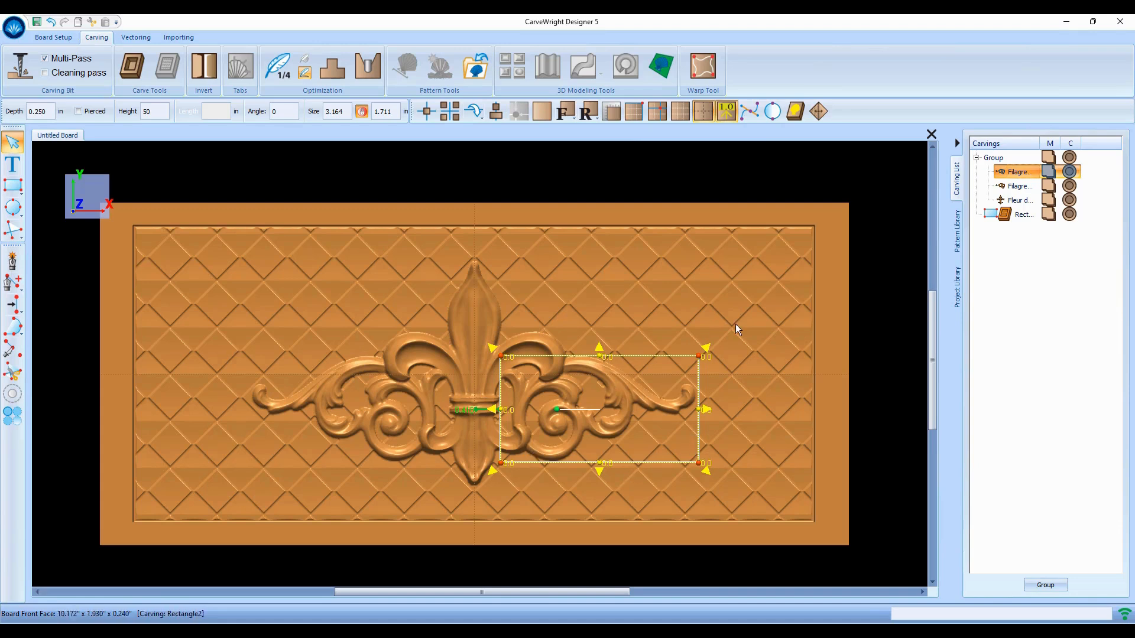
Enlarge the whole ornament group slightly in proportion, and undo a trial narrowing of its width.
{"action": "left_click", "coordinate": [994, 158]}
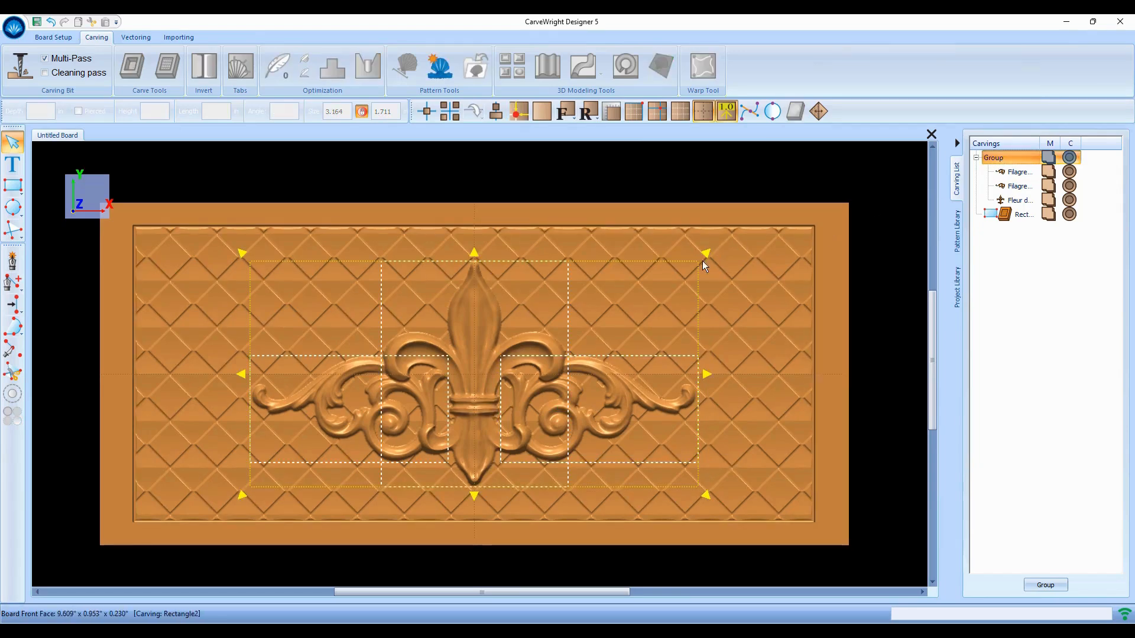
{"action": "mouse_move", "coordinate": [707, 260]}
{"action": "left_mouse_down"}
{"action": "mouse_move", "coordinate": [671, 272]}
{"action": "mouse_move", "coordinate": [718, 247]}
{"action": "left_mouse_up"}
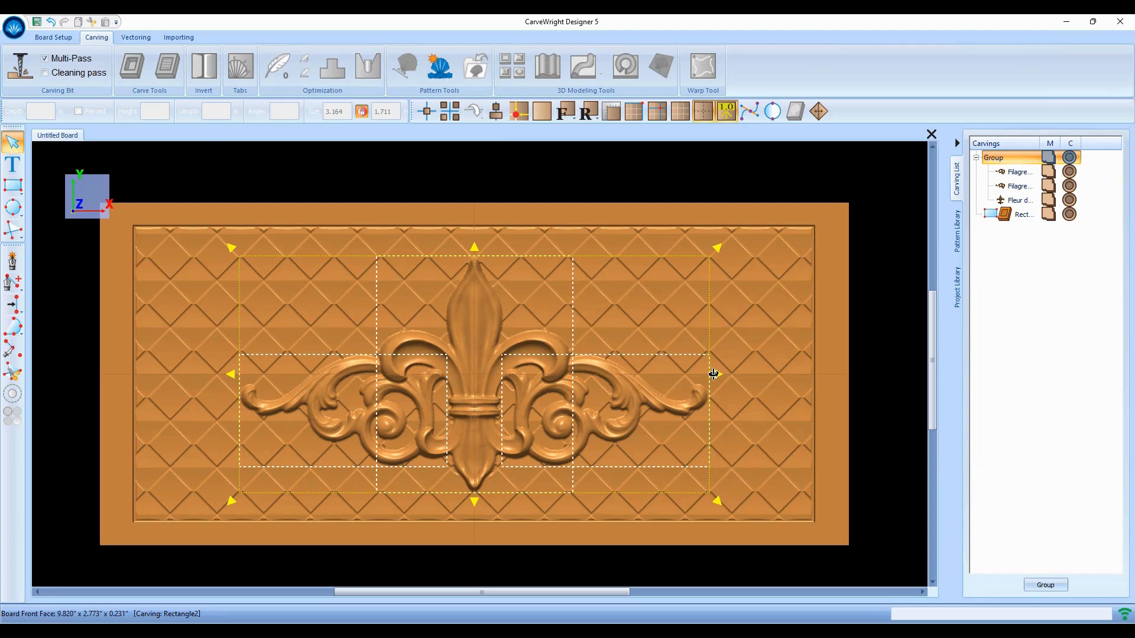
{"action": "mouse_move", "coordinate": [717, 379]}
{"action": "left_mouse_down"}
{"action": "mouse_move", "coordinate": [671, 377]}
{"action": "mouse_move", "coordinate": [739, 377]}
{"action": "mouse_move", "coordinate": [710, 376]}
{"action": "left_mouse_up"}
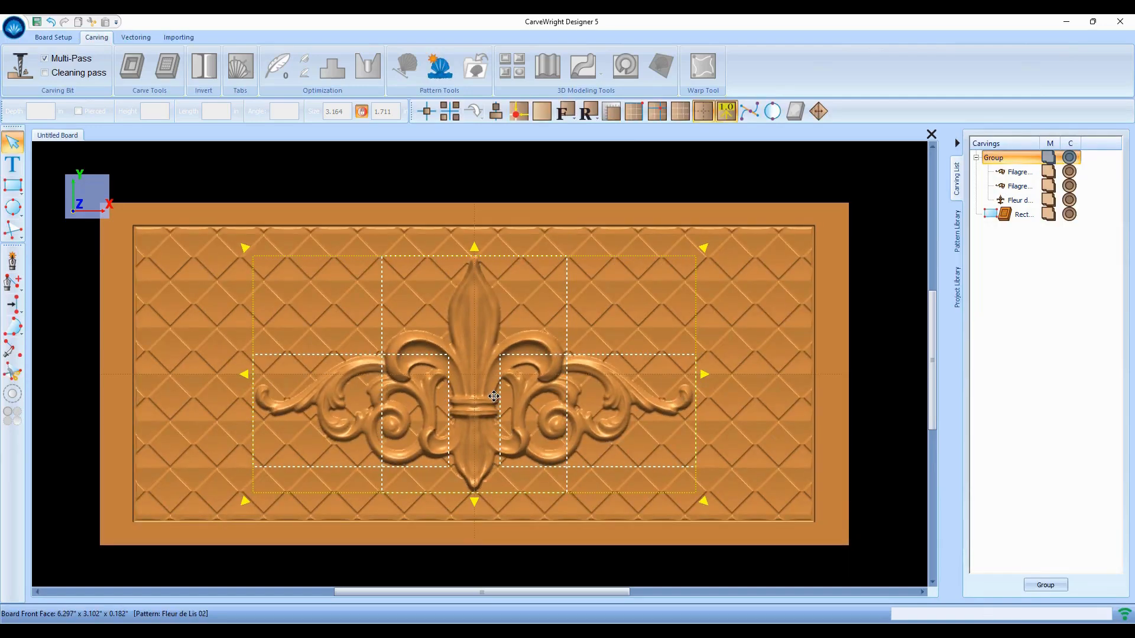
{"action": "left_click", "coordinate": [51, 22]}
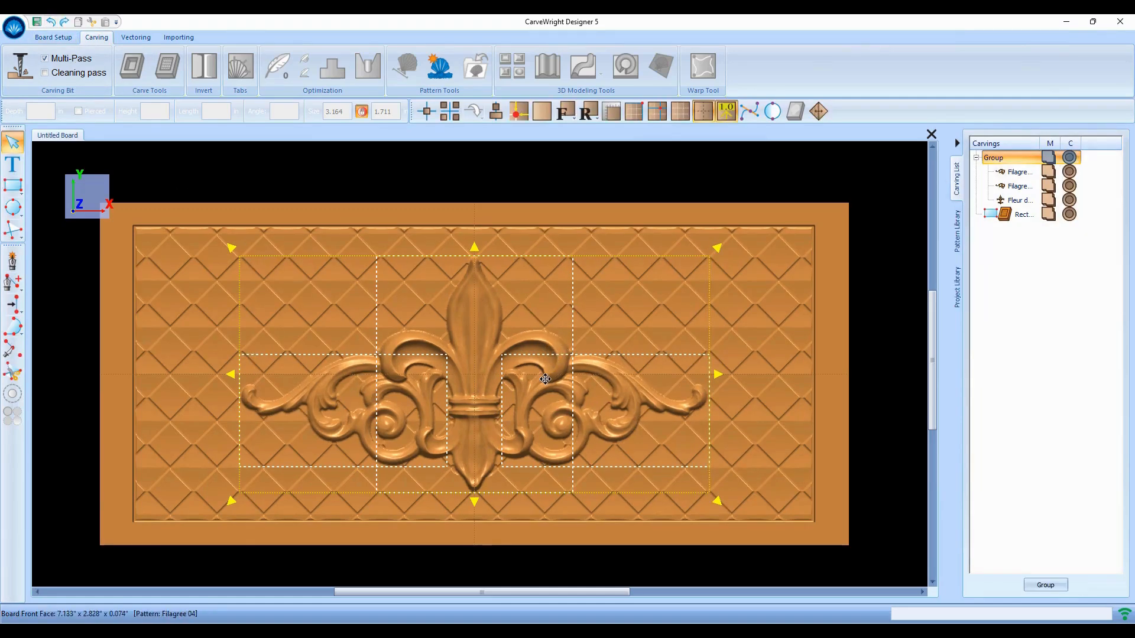
Scale the grouped fleur-de-lis and filagrees up a little more, keeping their proportions.
{"action": "scroll", "coordinate": [419, 420], "scroll_direction": "up", "scroll_amount": 1}
{"action": "scroll", "coordinate": [419, 419], "scroll_direction": "down", "scroll_amount": 2}
{"action": "left_click_drag", "start_coordinate": [684, 260], "coordinate": [689, 254]}
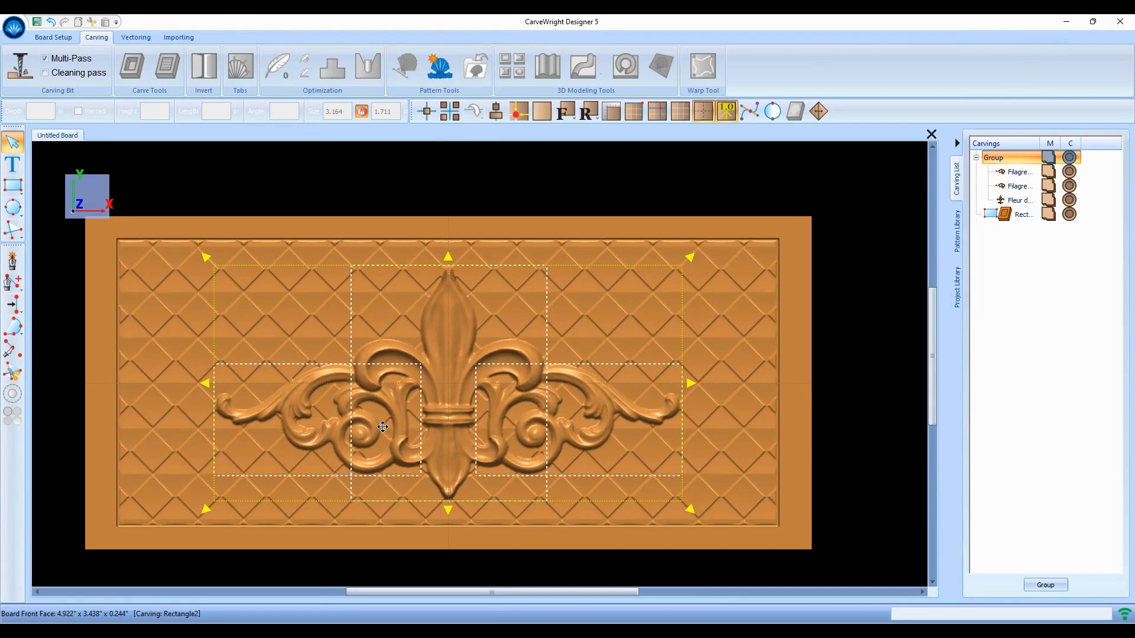
Apply a quarter-inch feather to the recessed rectangle behind the ornament.
{"action": "left_click", "coordinate": [1020, 214]}
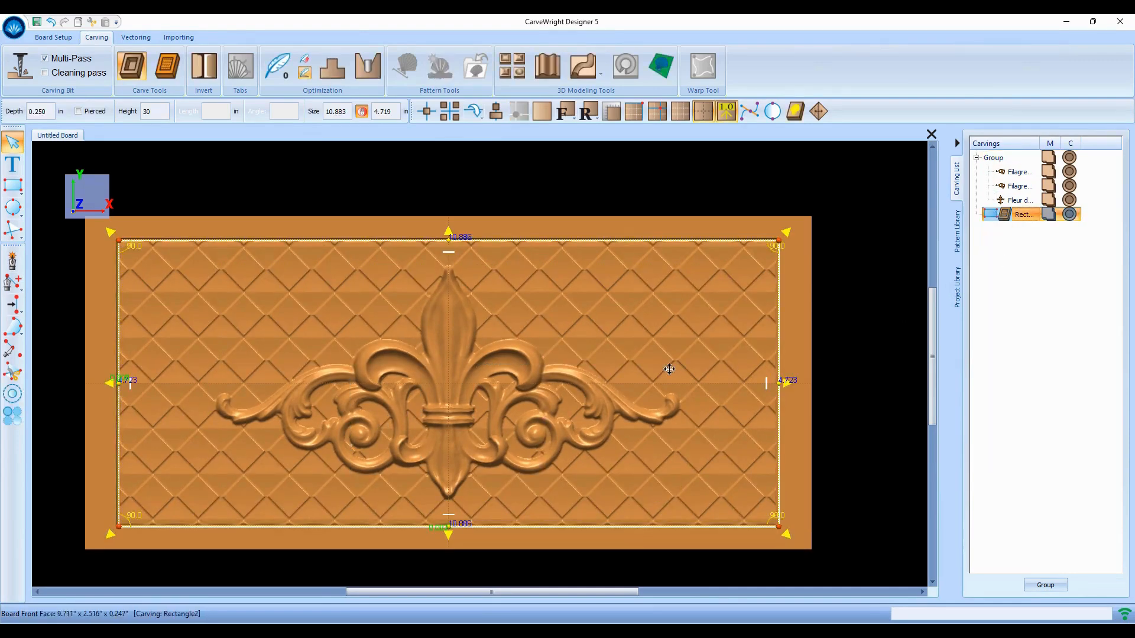
{"action": "middle_click_drag", "start_coordinate": [308, 470], "coordinate": [331, 461]}
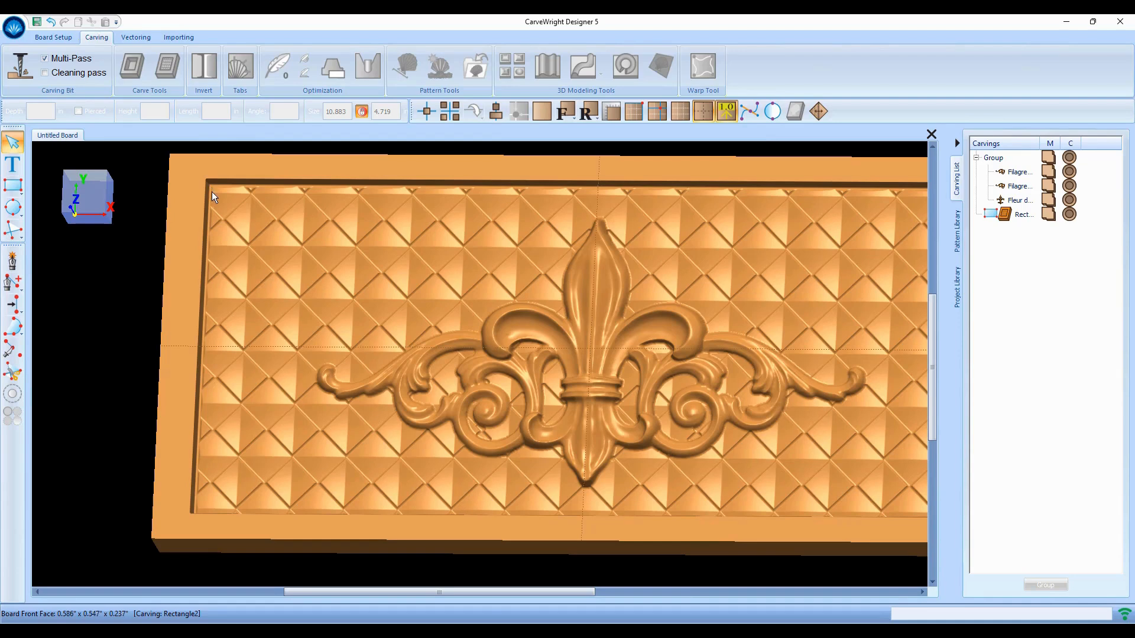
{"action": "left_click", "coordinate": [252, 237]}
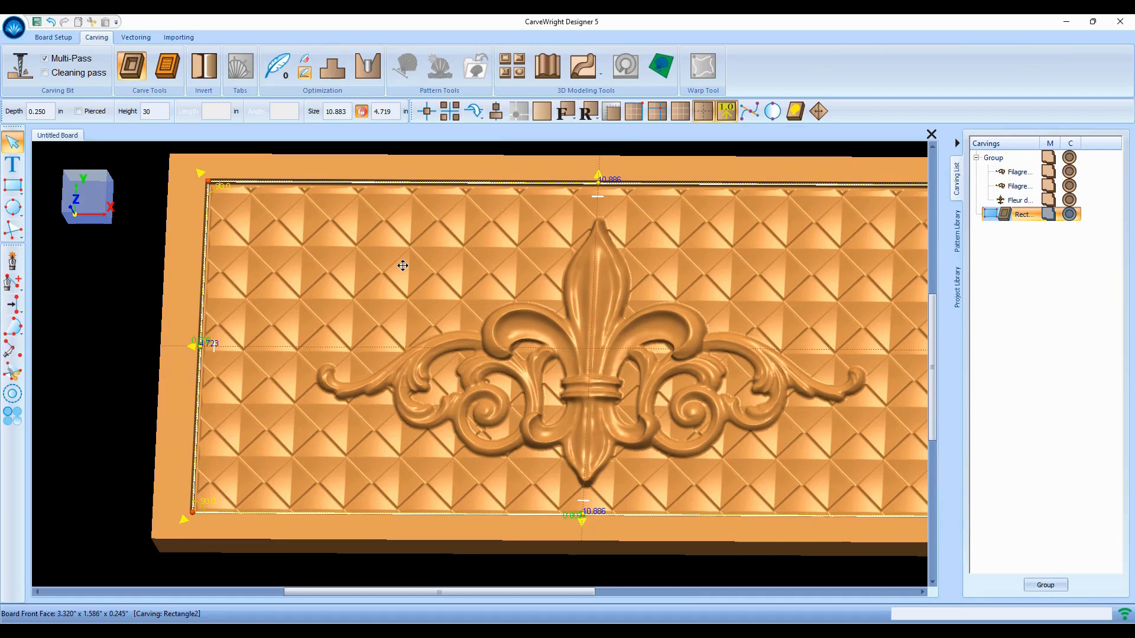
{"action": "left_click", "coordinate": [278, 67]}
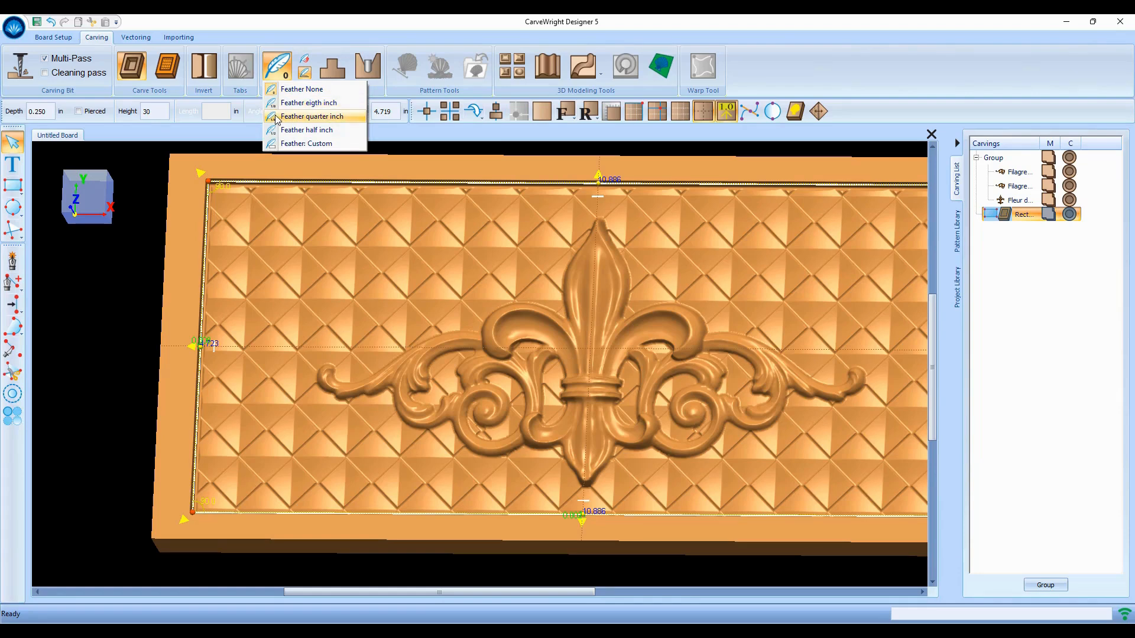
{"action": "left_click", "coordinate": [277, 117]}
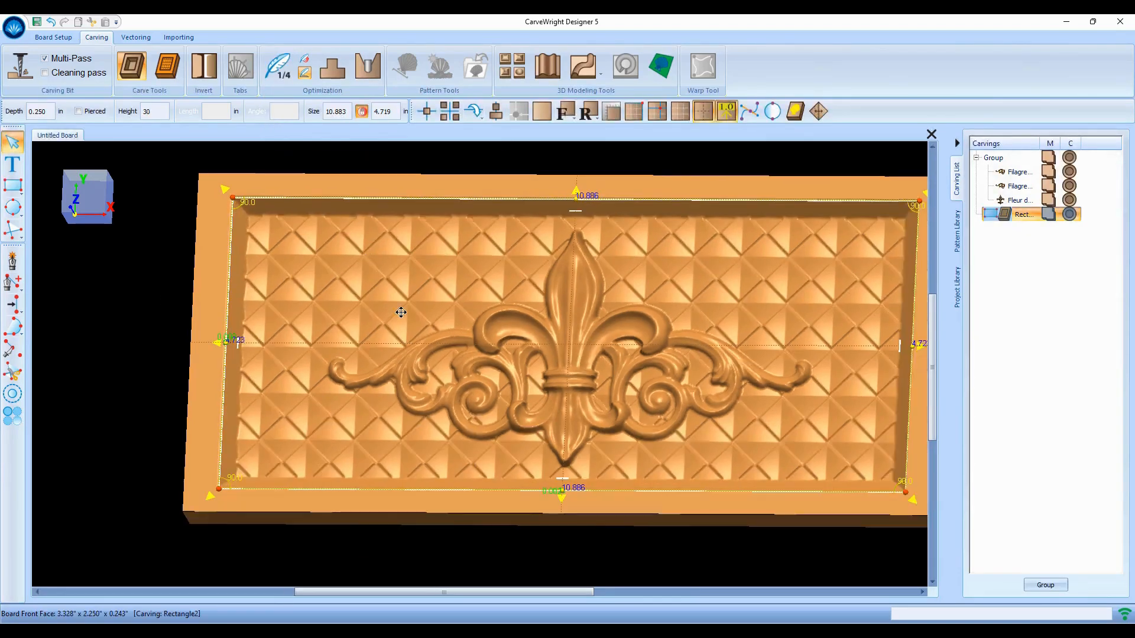
Examine the rectangle's feathered edges and the ornament against the texture from several angles and distances.
{"action": "scroll", "coordinate": [401, 312], "scroll_direction": "down", "scroll_amount": 4}
{"action": "scroll", "coordinate": [443, 327], "scroll_direction": "up", "scroll_amount": 3}
{"action": "left_click", "coordinate": [864, 271]}
{"action": "mouse_move", "coordinate": [382, 251]}
{"action": "middle_mouse_down"}
{"action": "mouse_move", "coordinate": [454, 234]}
{"action": "mouse_move", "coordinate": [471, 253]}
{"action": "mouse_move", "coordinate": [428, 297]}
{"action": "mouse_move", "coordinate": [329, 291]}
{"action": "mouse_move", "coordinate": [340, 246]}
{"action": "mouse_move", "coordinate": [392, 223]}
{"action": "mouse_move", "coordinate": [425, 239]}
{"action": "mouse_move", "coordinate": [400, 246]}
{"action": "middle_mouse_up"}
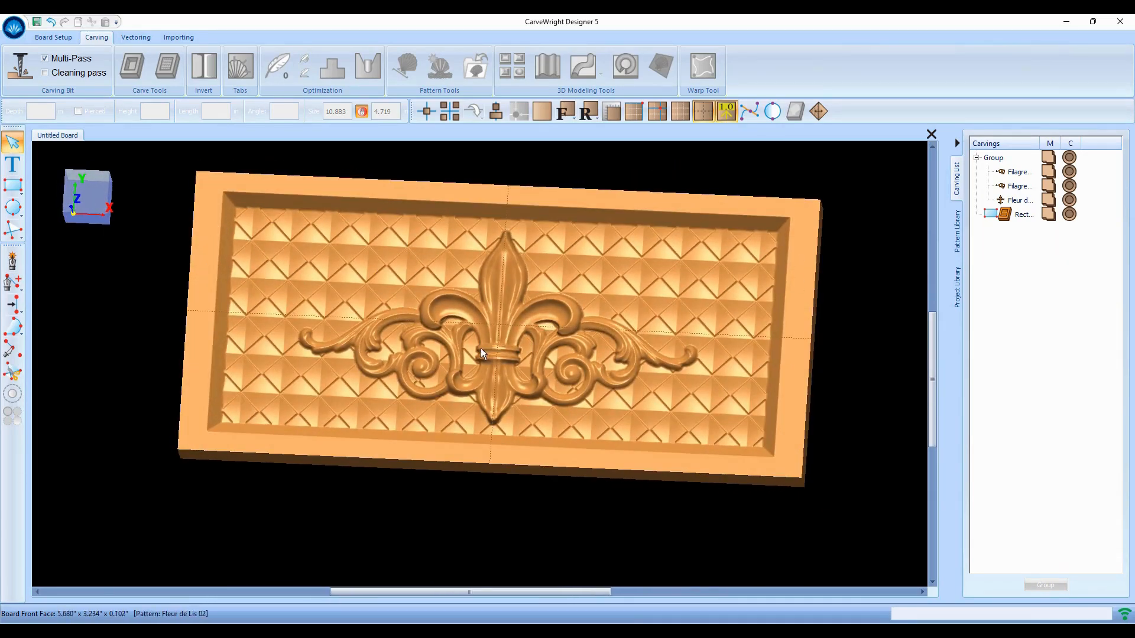
{"action": "scroll", "coordinate": [481, 348], "scroll_direction": "up", "scroll_amount": 3}
{"action": "middle_click_drag", "start_coordinate": [466, 372], "coordinate": [463, 402]}
{"action": "scroll", "coordinate": [427, 430], "scroll_direction": "down", "scroll_amount": 4}
{"action": "scroll", "coordinate": [428, 436], "scroll_direction": "up", "scroll_amount": 3}
{"action": "middle_click_drag", "start_coordinate": [561, 417], "coordinate": [475, 382]}
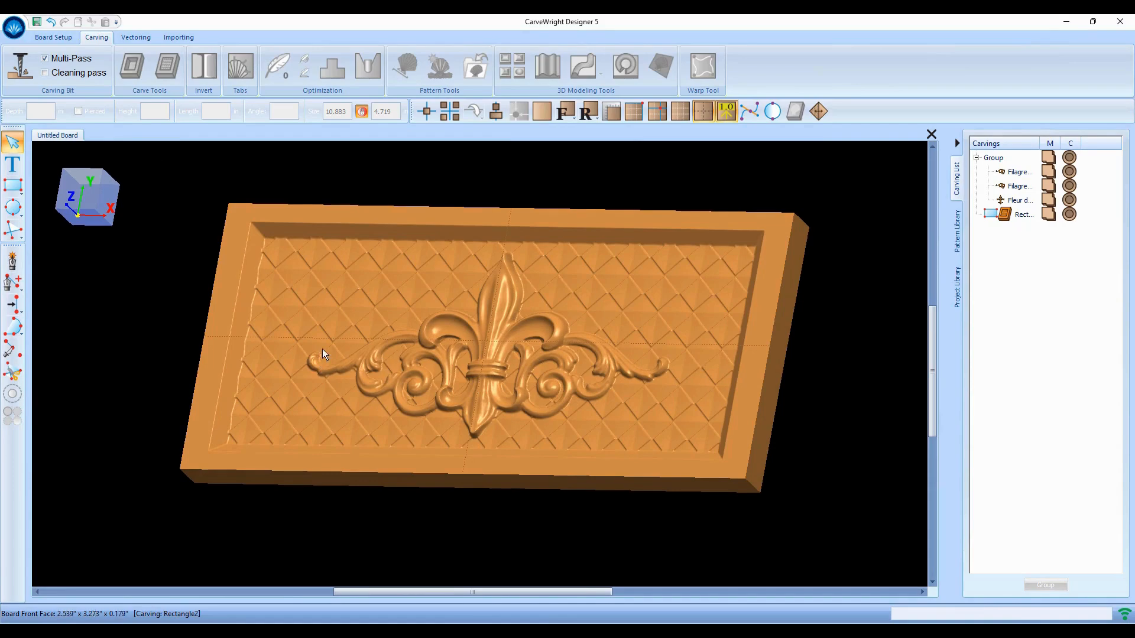
{"action": "scroll", "coordinate": [337, 315], "scroll_direction": "up", "scroll_amount": 3}
{"action": "middle_click_drag", "start_coordinate": [334, 353], "coordinate": [394, 395]}
{"action": "scroll", "coordinate": [391, 396], "scroll_direction": "up", "scroll_amount": 1}
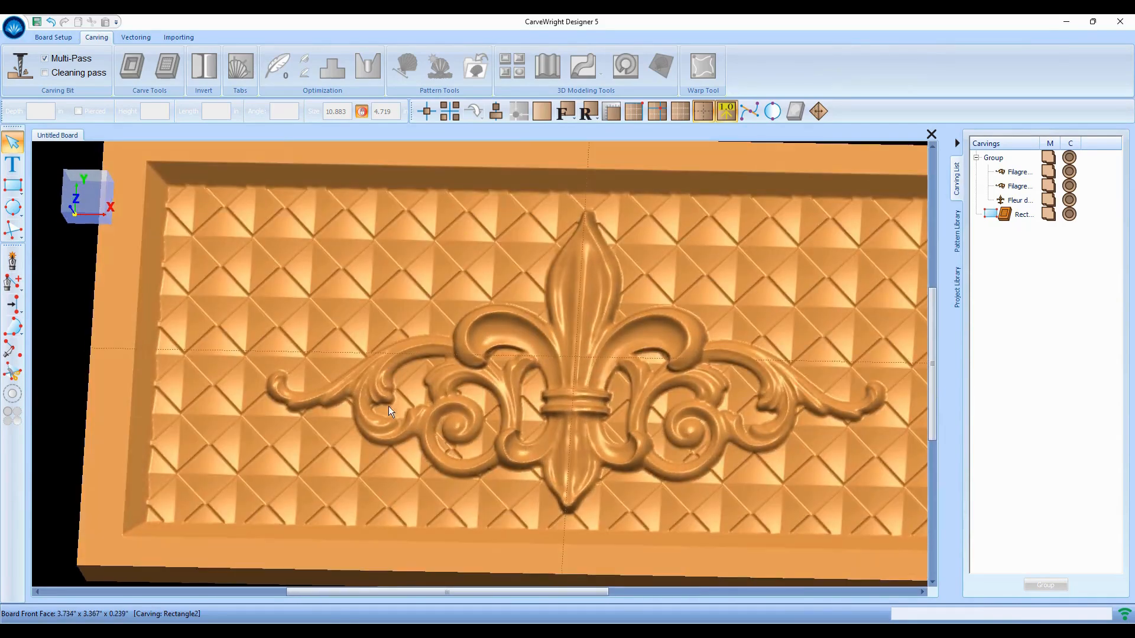
{"action": "scroll", "coordinate": [371, 452], "scroll_direction": "down", "scroll_amount": 2}
{"action": "middle_click_drag", "start_coordinate": [371, 452], "coordinate": [384, 412]}
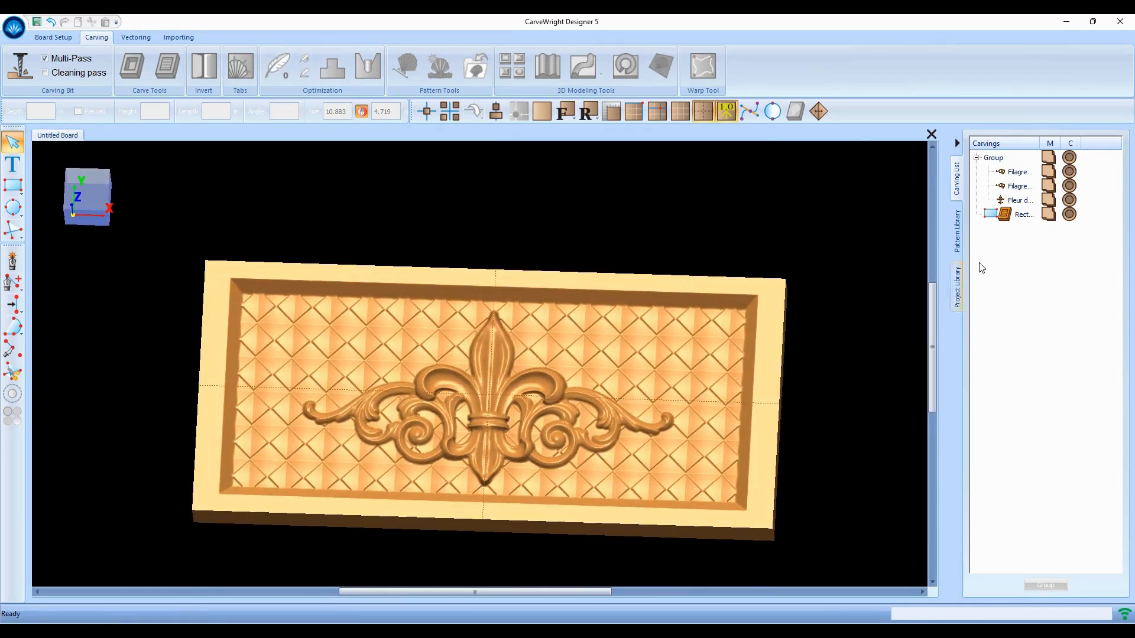
Apply Bit Optimization Best to both filagrees and the fleur-de-lis inside the group.
{"action": "left_click", "coordinate": [995, 158]}
{"action": "left_click", "coordinate": [1015, 172]}
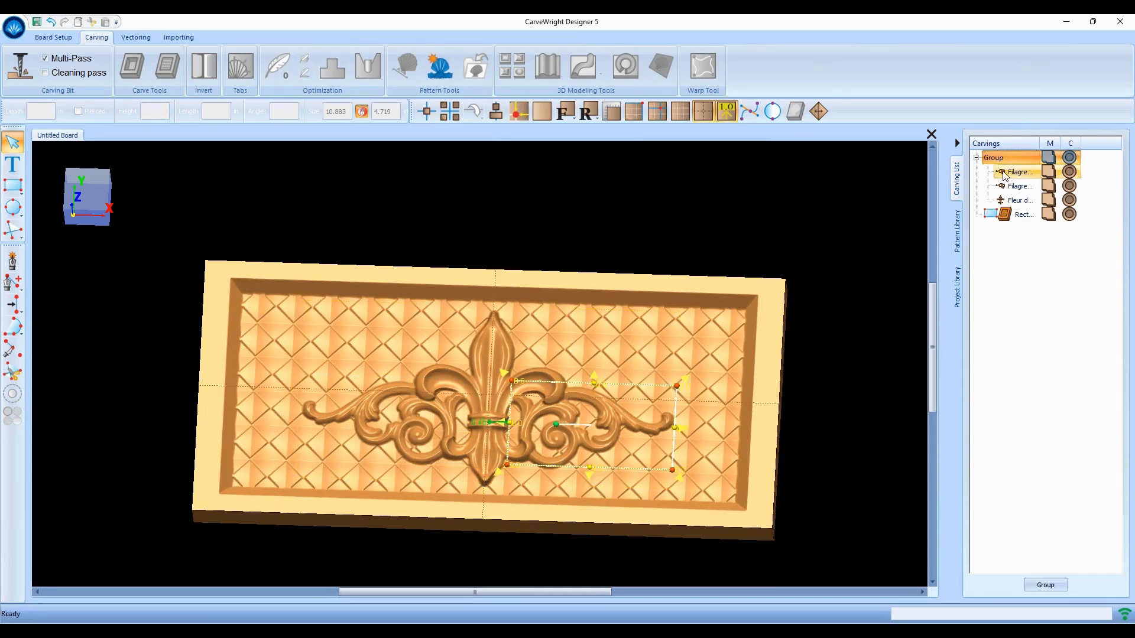
{"action": "left_click", "coordinate": [1020, 200], "text": "shift"}
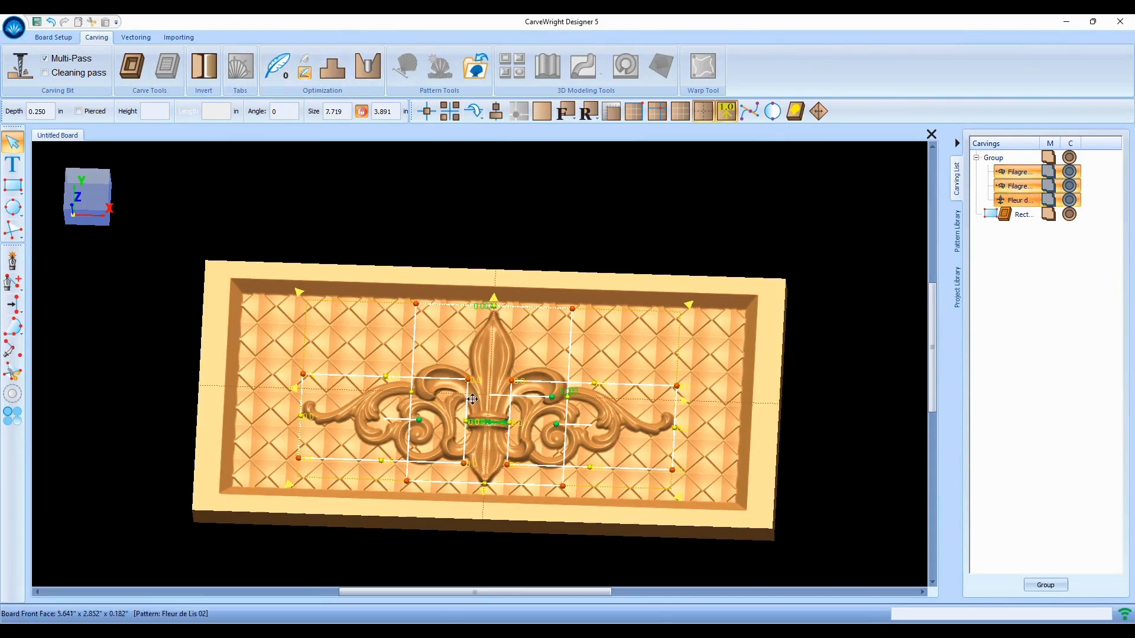
{"action": "scroll", "coordinate": [457, 417], "scroll_direction": "up", "scroll_amount": 3}
{"action": "middle_click_drag", "start_coordinate": [456, 416], "coordinate": [334, 427]}
{"action": "scroll", "coordinate": [520, 376], "scroll_direction": "up", "scroll_amount": 1}
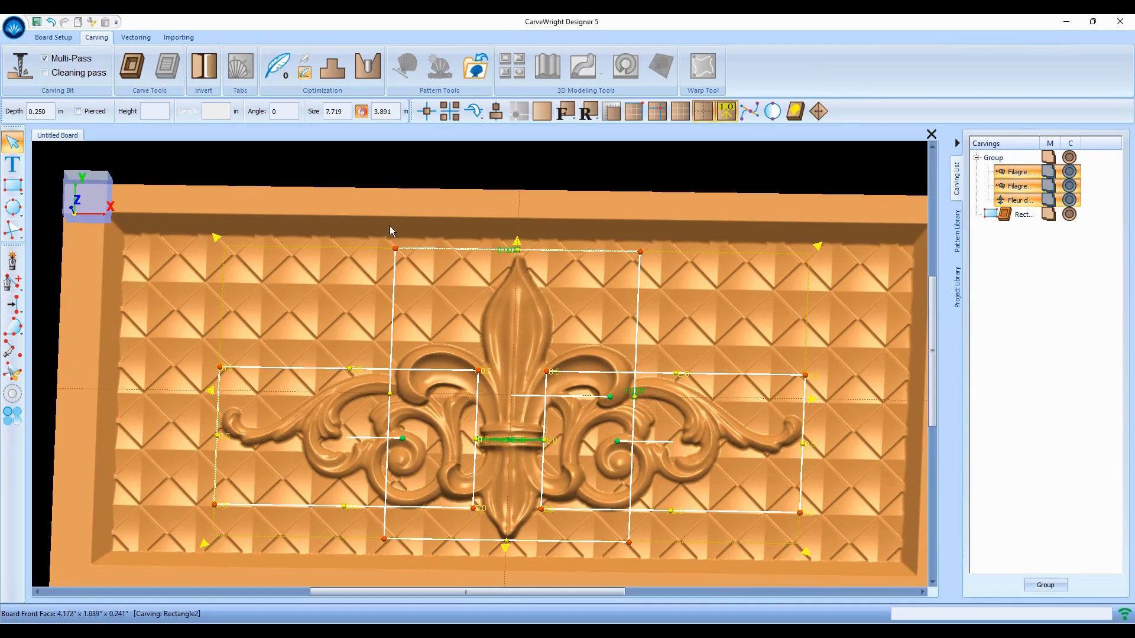
{"action": "left_click", "coordinate": [376, 70]}
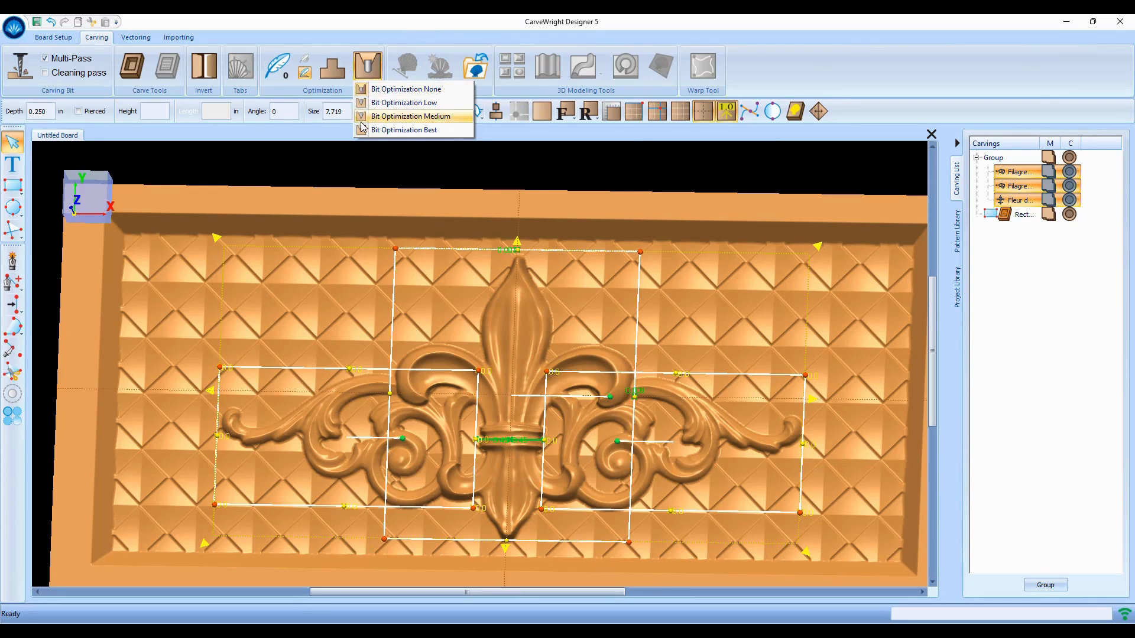
{"action": "left_click", "coordinate": [404, 129]}
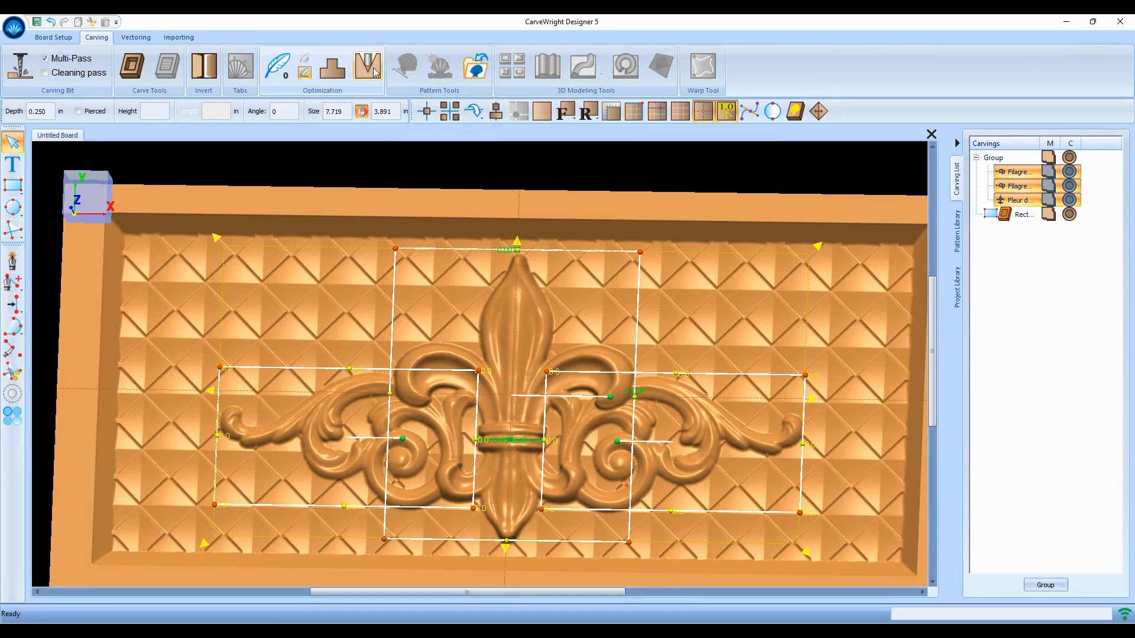
Compare the ornament patterns without and with bit optimization by undoing and redoing the change.
{"action": "left_click", "coordinate": [51, 23]}
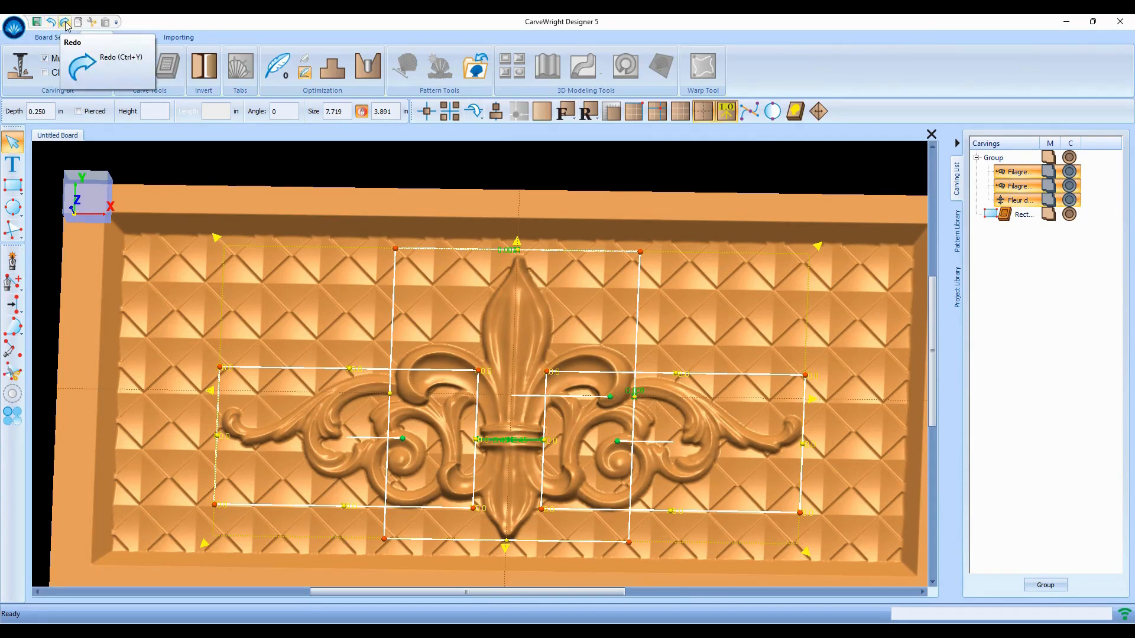
{"action": "left_click", "coordinate": [65, 23]}
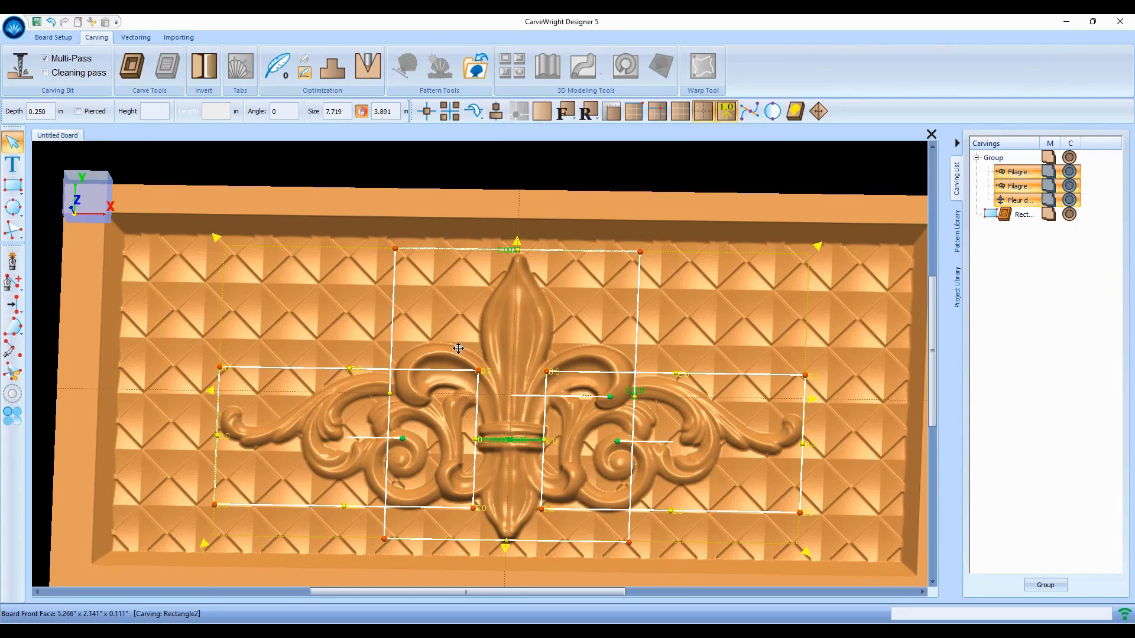
{"action": "scroll", "coordinate": [458, 348], "scroll_direction": "up", "scroll_amount": 1}
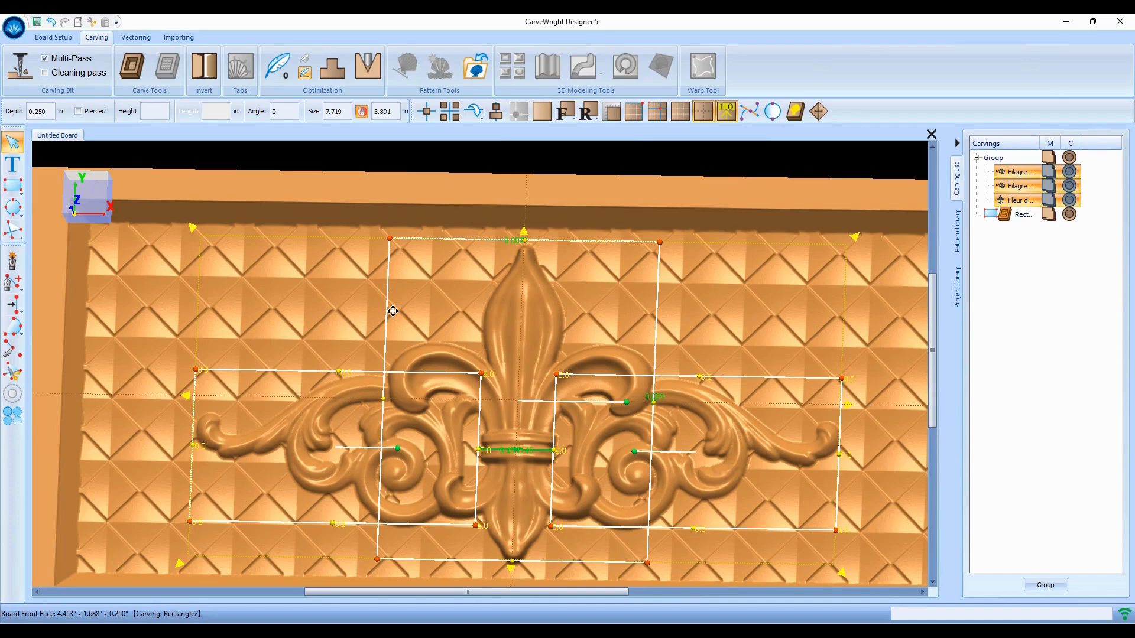
{"action": "scroll", "coordinate": [494, 487], "scroll_direction": "down", "scroll_amount": 2}
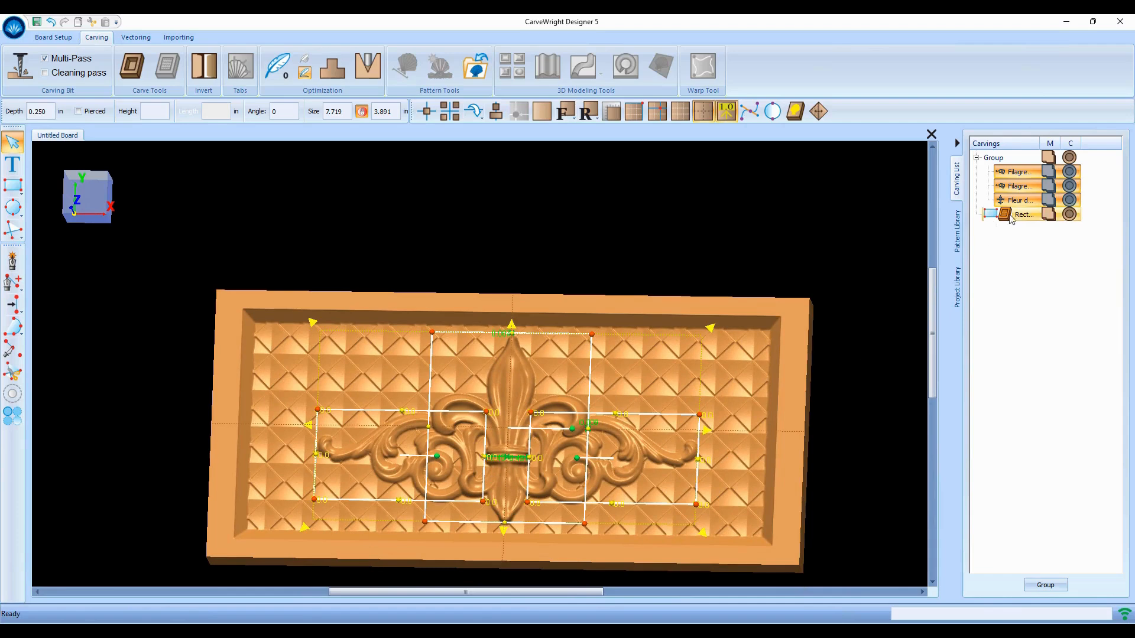
Apply Bit Optimization Best to the recessed rectangle.
{"action": "left_click", "coordinate": [1021, 214]}
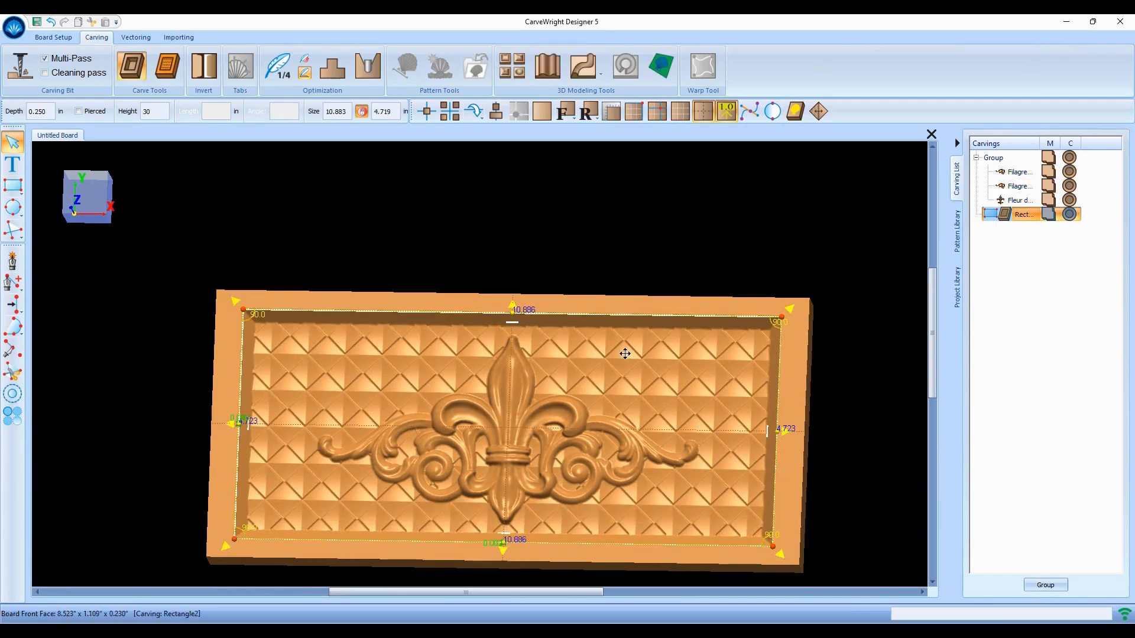
{"action": "left_click", "coordinate": [368, 66]}
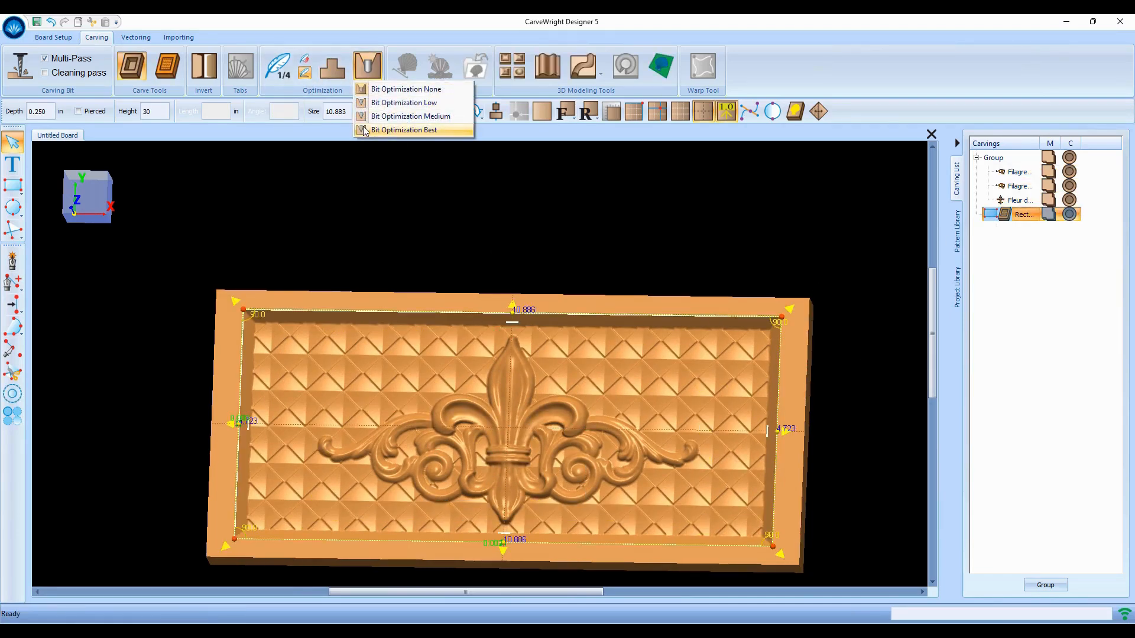
{"action": "left_click", "coordinate": [402, 130]}
Inspect the optimized board from several angles, both close up and as a whole, checking the ornament and textured background.
{"action": "scroll", "coordinate": [486, 477], "scroll_direction": "up", "scroll_amount": 2}
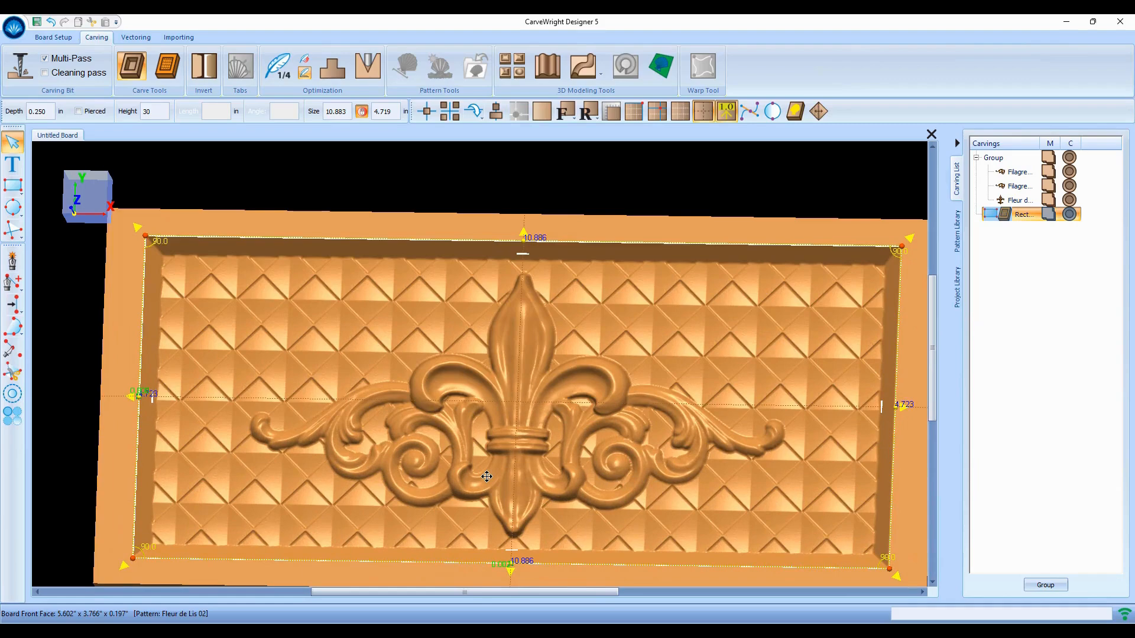
{"action": "scroll", "coordinate": [463, 499], "scroll_direction": "up", "scroll_amount": 1}
{"action": "scroll", "coordinate": [392, 504], "scroll_direction": "up", "scroll_amount": 2}
{"action": "middle_click_drag", "start_coordinate": [393, 504], "coordinate": [370, 532]}
{"action": "middle_click_drag", "start_coordinate": [622, 464], "coordinate": [596, 447]}
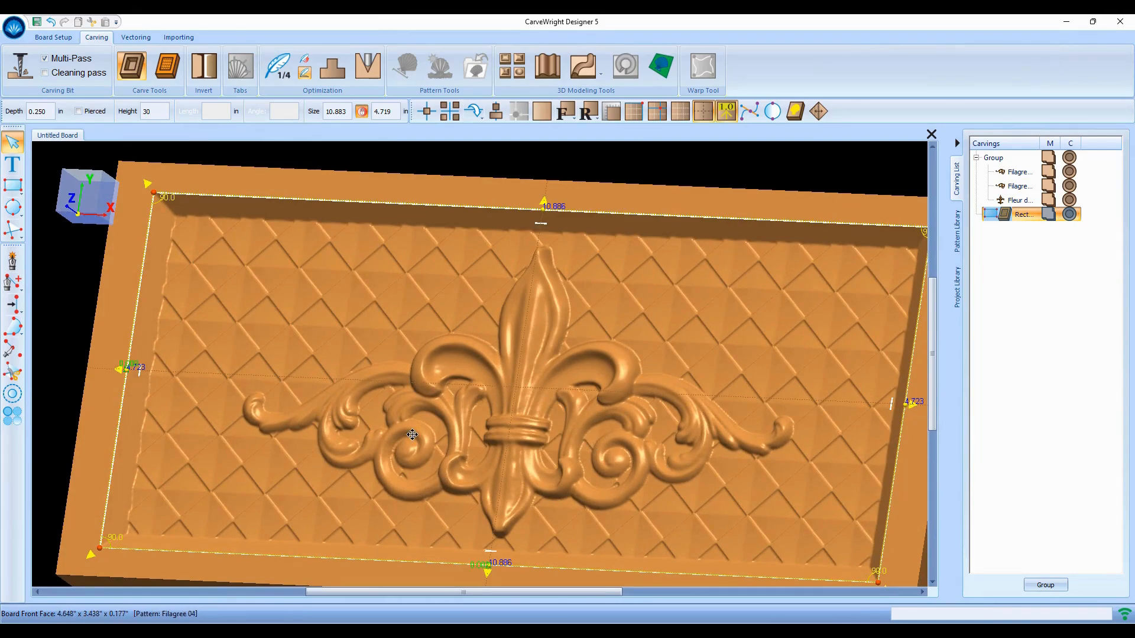
{"action": "scroll", "coordinate": [412, 434], "scroll_direction": "down", "scroll_amount": 3}
{"action": "scroll", "coordinate": [412, 434], "scroll_direction": "up", "scroll_amount": 3}
{"action": "middle_click_drag", "start_coordinate": [533, 439], "coordinate": [585, 452]}
{"action": "scroll", "coordinate": [582, 450], "scroll_direction": "down", "scroll_amount": 4}
{"action": "middle_click_drag", "start_coordinate": [292, 342], "coordinate": [463, 375]}
{"action": "scroll", "coordinate": [472, 378], "scroll_direction": "up", "scroll_amount": 5}
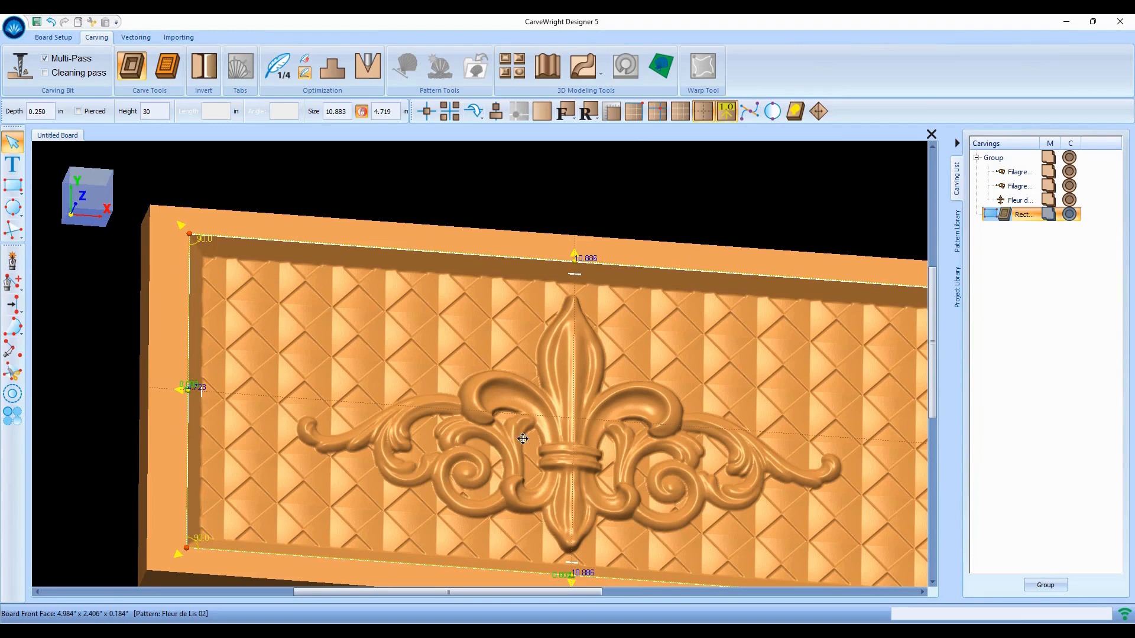
{"action": "scroll", "coordinate": [520, 440], "scroll_direction": "down", "scroll_amount": 4}
{"action": "middle_click_drag", "start_coordinate": [549, 434], "coordinate": [591, 497]}
{"action": "middle_click_drag", "start_coordinate": [666, 448], "coordinate": [578, 395]}
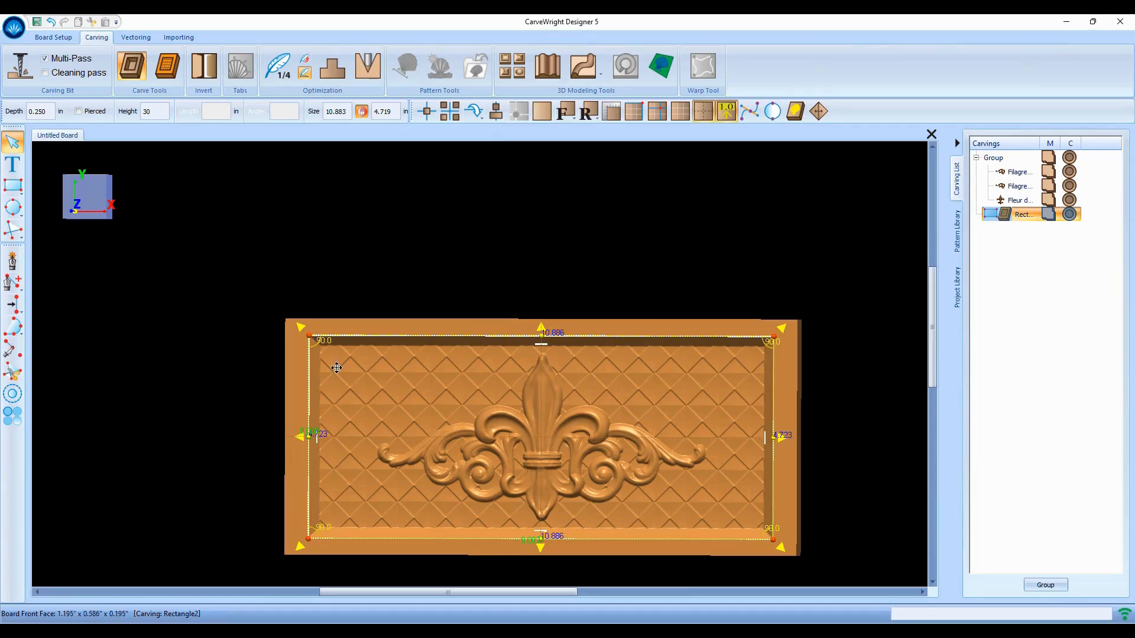
{"action": "middle_click_drag", "start_coordinate": [605, 480], "coordinate": [554, 404]}
{"action": "scroll", "coordinate": [554, 404], "scroll_direction": "up", "scroll_amount": 1}
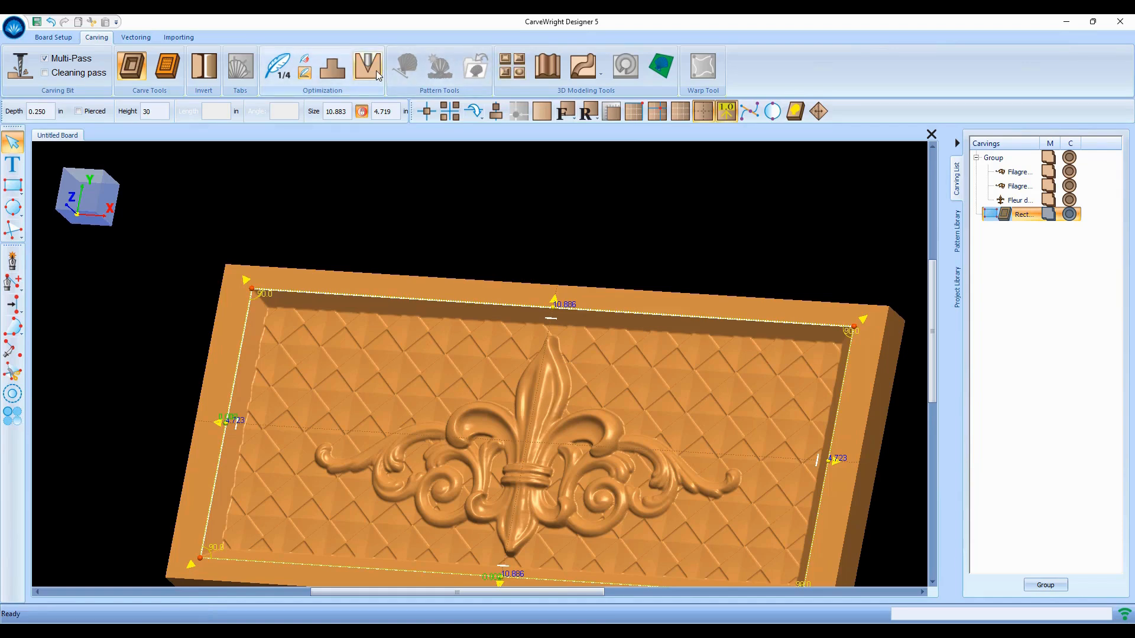
{"action": "scroll", "coordinate": [523, 399], "scroll_direction": "down", "scroll_amount": 2}
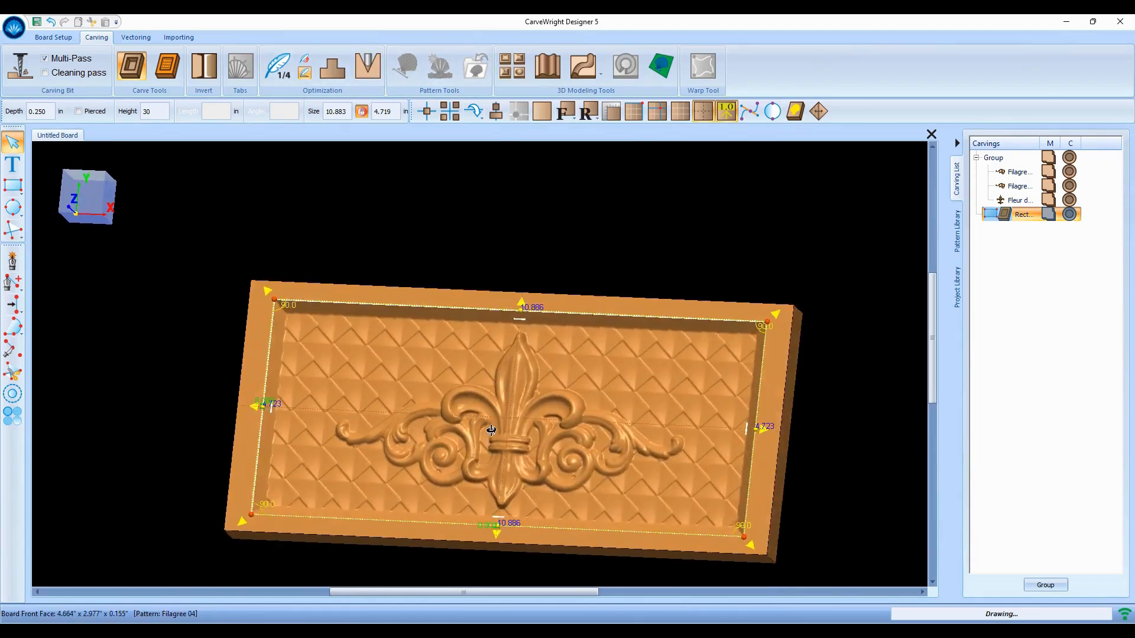
{"action": "middle_click_drag", "start_coordinate": [481, 427], "coordinate": [506, 434]}
{"action": "scroll", "coordinate": [507, 434], "scroll_direction": "up", "scroll_amount": 1}
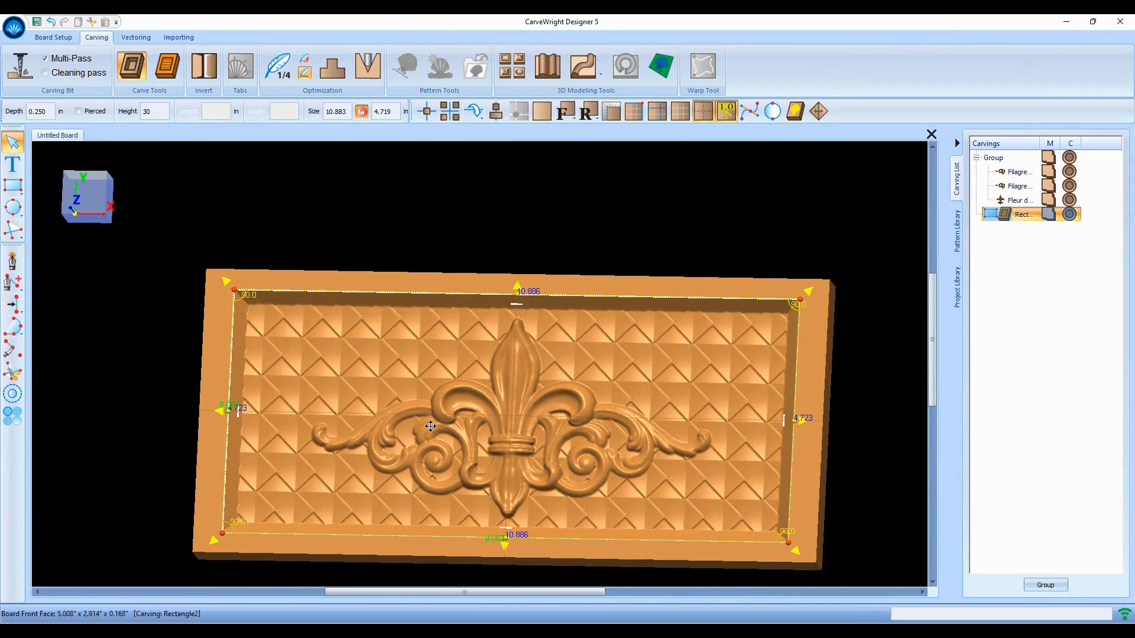
{"action": "scroll", "coordinate": [484, 435], "scroll_direction": "up", "scroll_amount": 2}
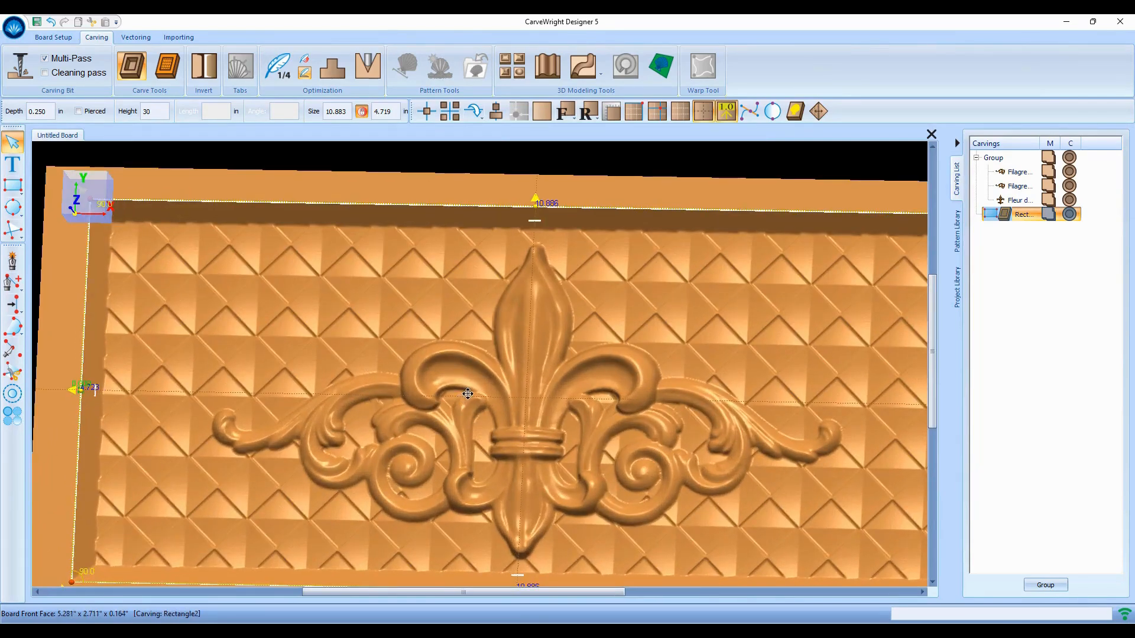
{"action": "scroll", "coordinate": [467, 391], "scroll_direction": "down", "scroll_amount": 3}
{"action": "scroll", "coordinate": [467, 391], "scroll_direction": "up", "scroll_amount": 1}
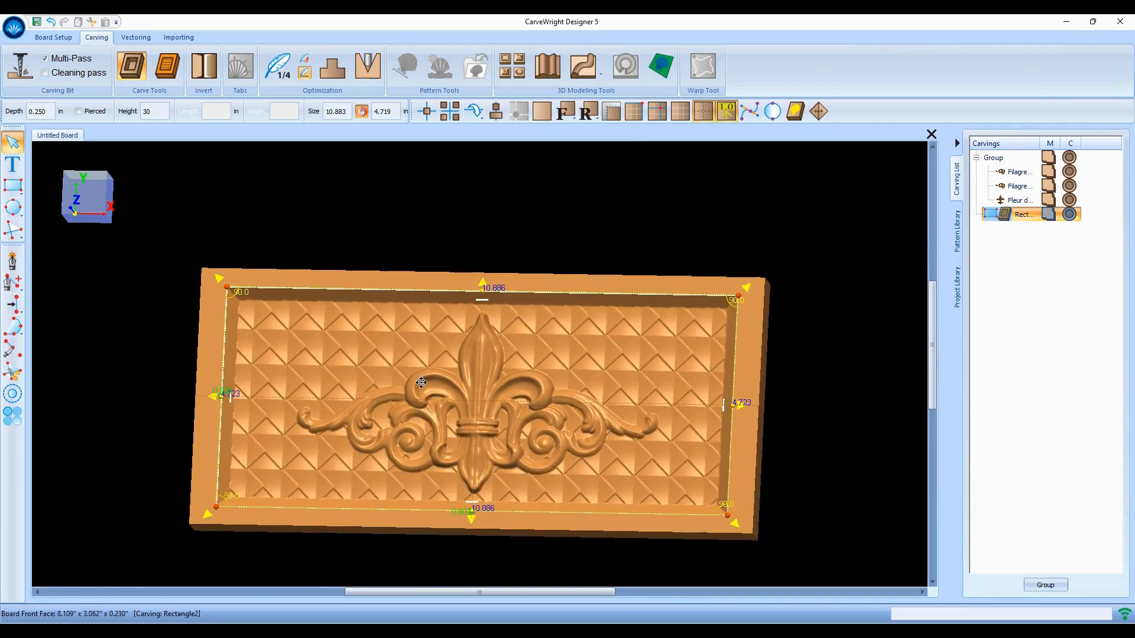
Try Draft Large on the fleur-de-lis pattern and examine its edges against the filagrees and textured background.
{"action": "left_click", "coordinate": [331, 69]}
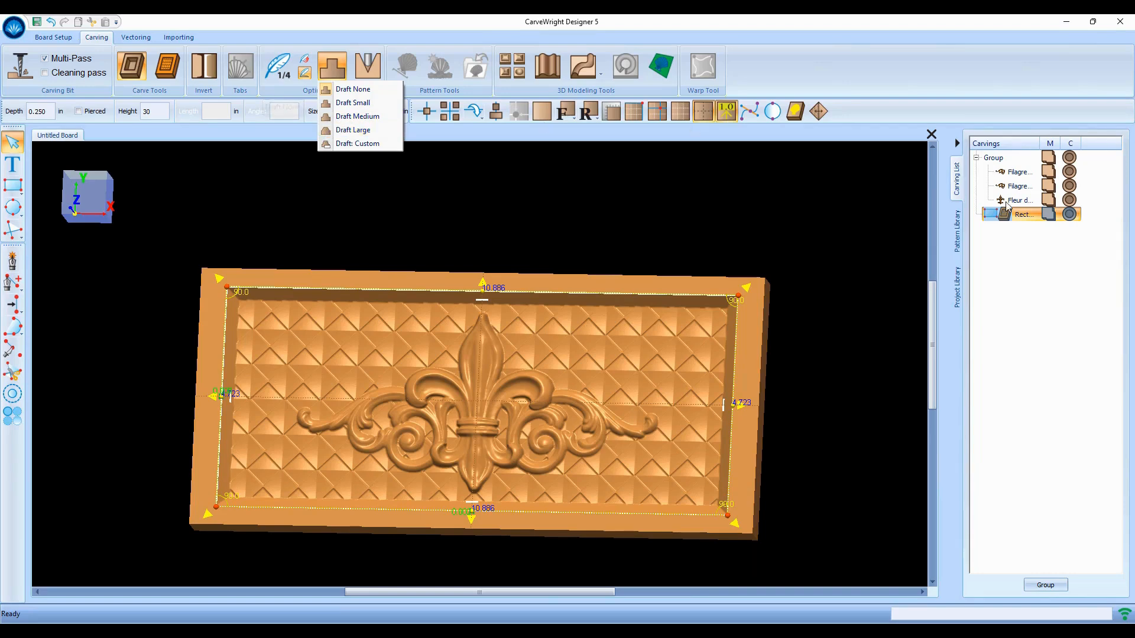
{"action": "left_click", "coordinate": [353, 130]}
{"action": "left_click", "coordinate": [564, 353]}
{"action": "scroll", "coordinate": [450, 340], "scroll_direction": "up", "scroll_amount": 3}
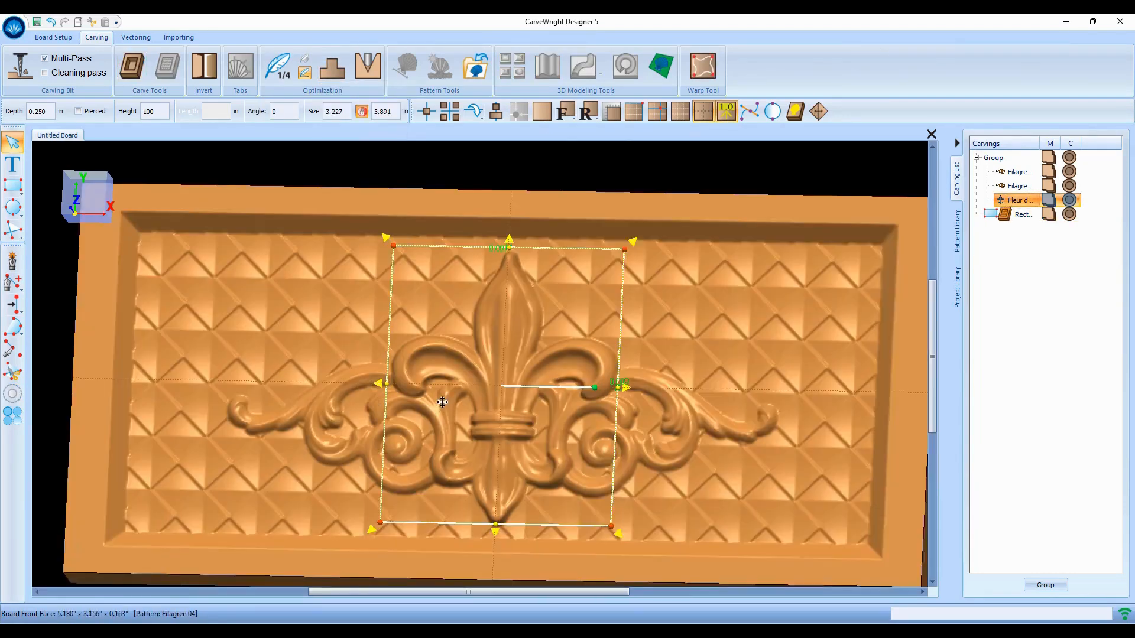
{"action": "left_click", "coordinate": [332, 67]}
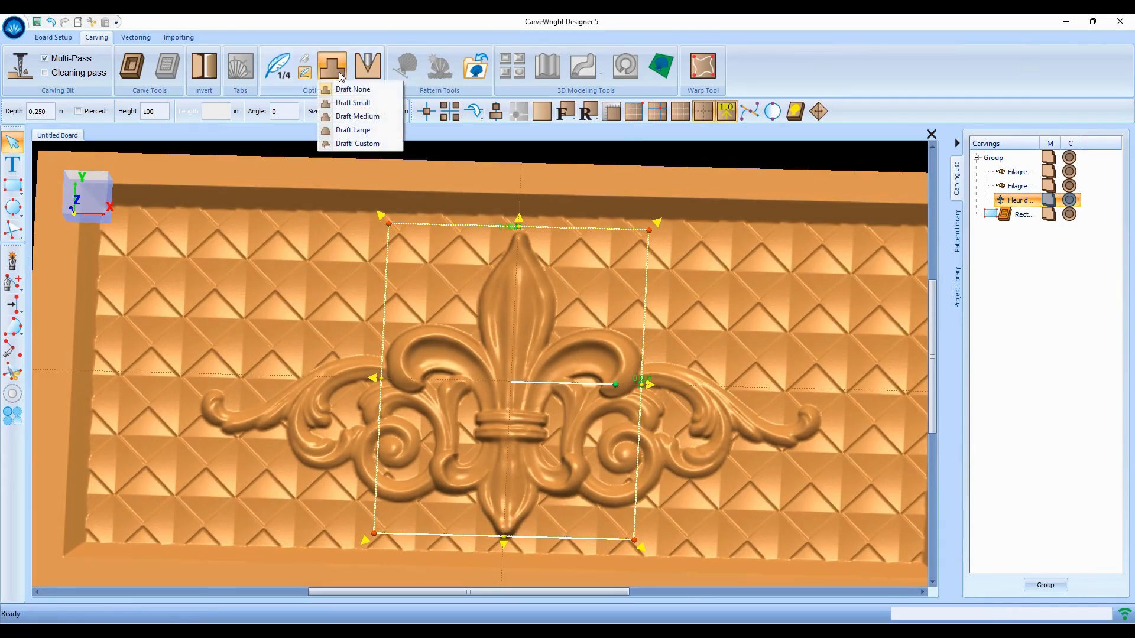
{"action": "left_click", "coordinate": [330, 135]}
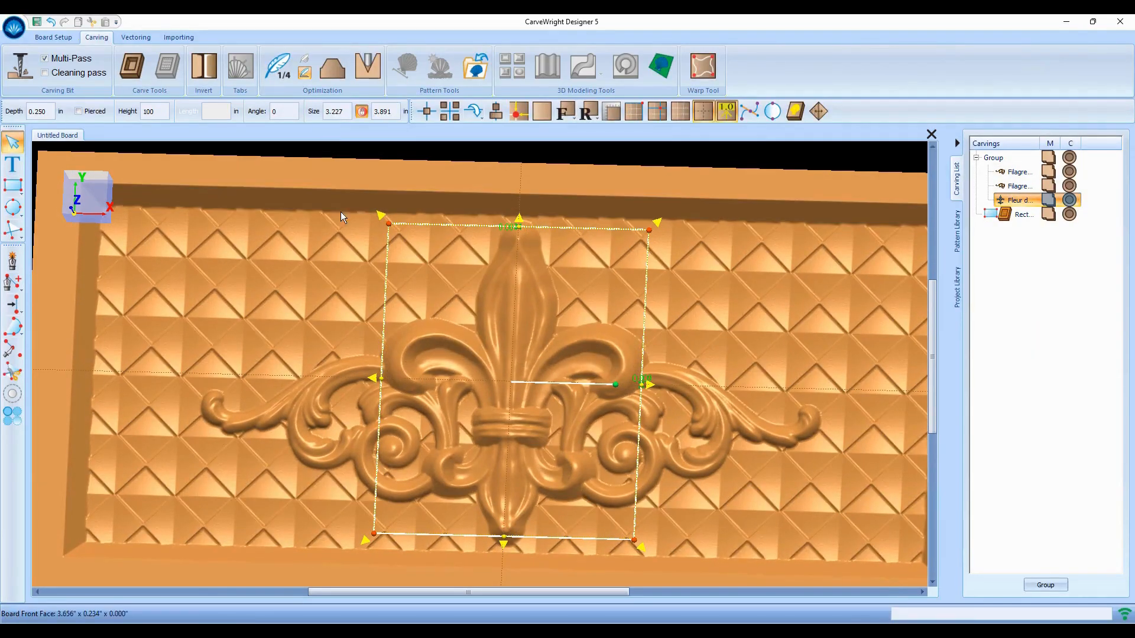
{"action": "scroll", "coordinate": [414, 354], "scroll_direction": "up", "scroll_amount": 2}
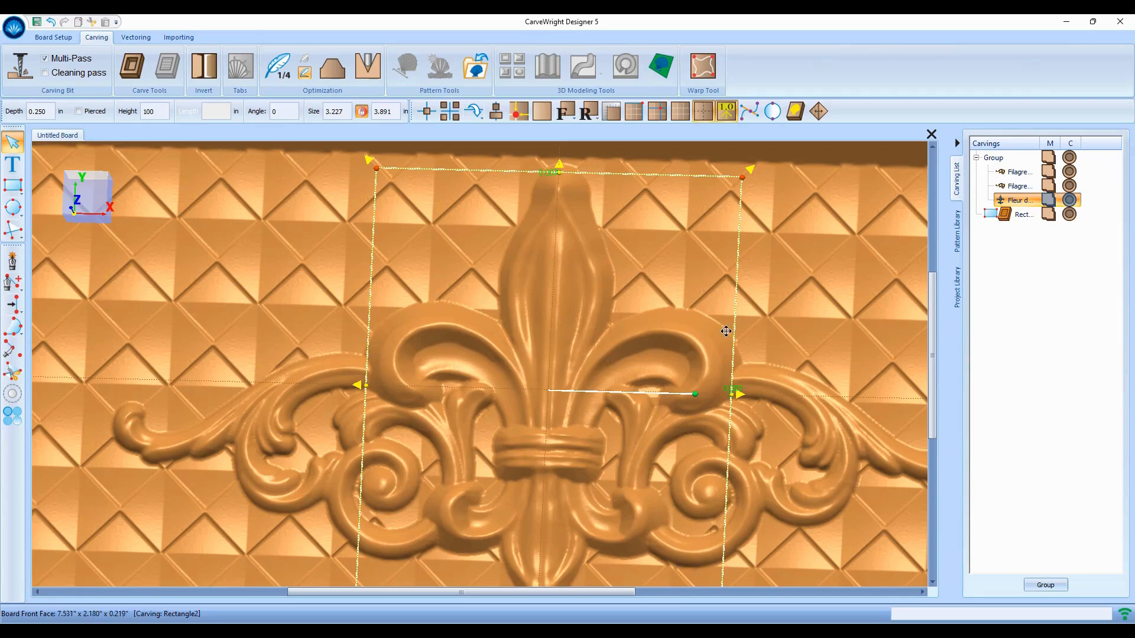
{"action": "scroll", "coordinate": [506, 498], "scroll_direction": "down", "scroll_amount": 3}
{"action": "scroll", "coordinate": [507, 498], "scroll_direction": "up", "scroll_amount": 1}
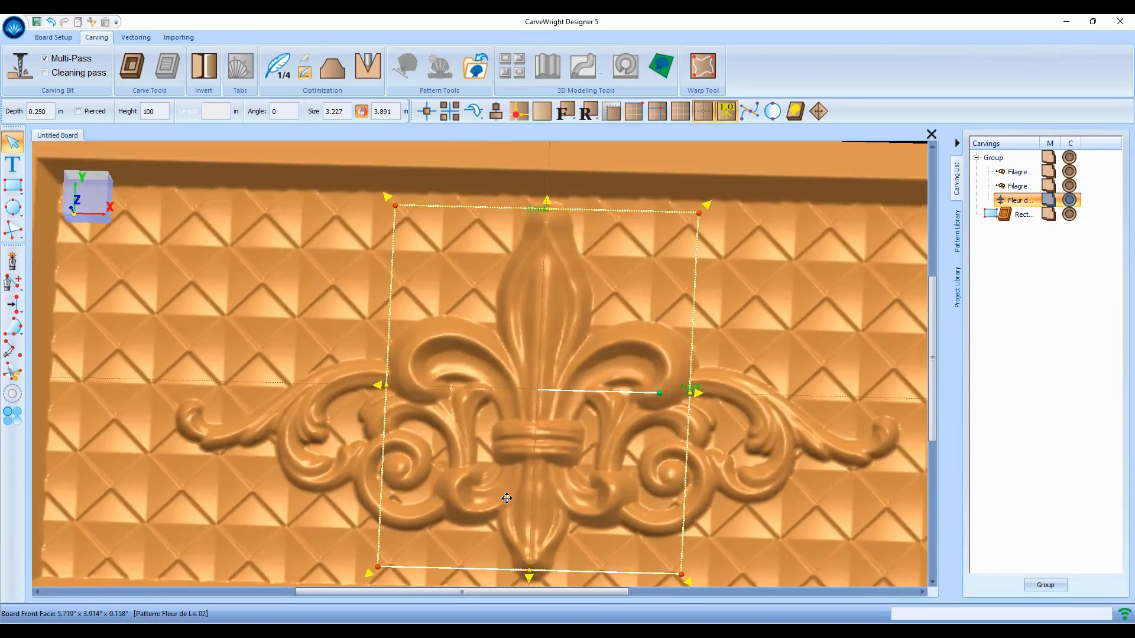
{"action": "scroll", "coordinate": [507, 498], "scroll_direction": "up", "scroll_amount": 1}
{"action": "middle_click_drag", "start_coordinate": [420, 450], "coordinate": [478, 355]}
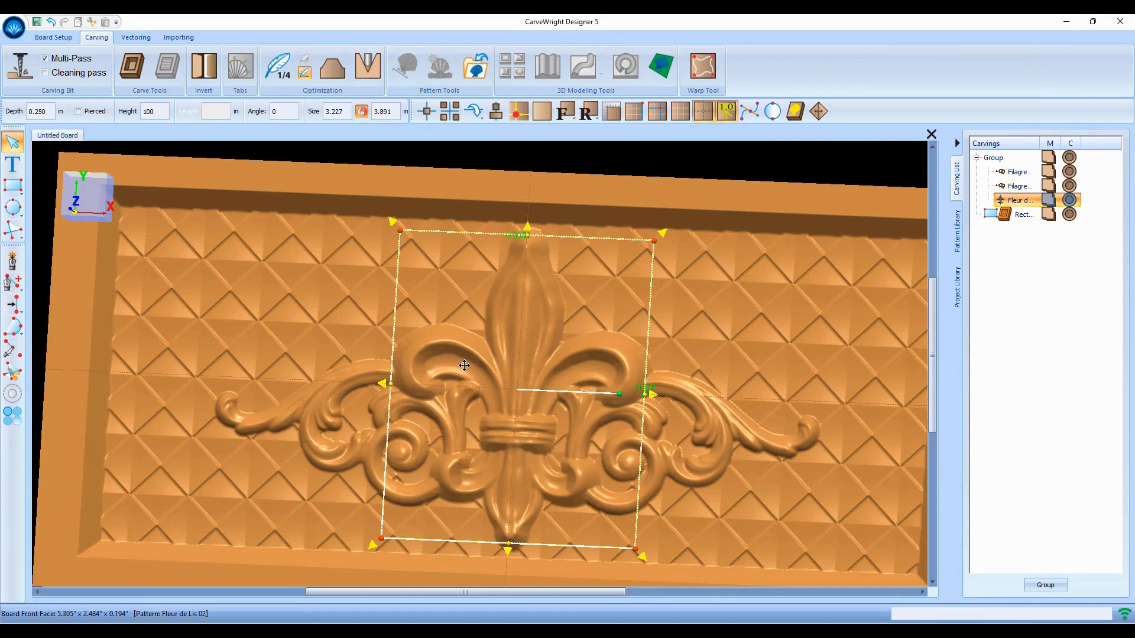
Apply Draft Small to the fleur-de-lis pattern.
{"action": "left_click", "coordinate": [331, 76]}
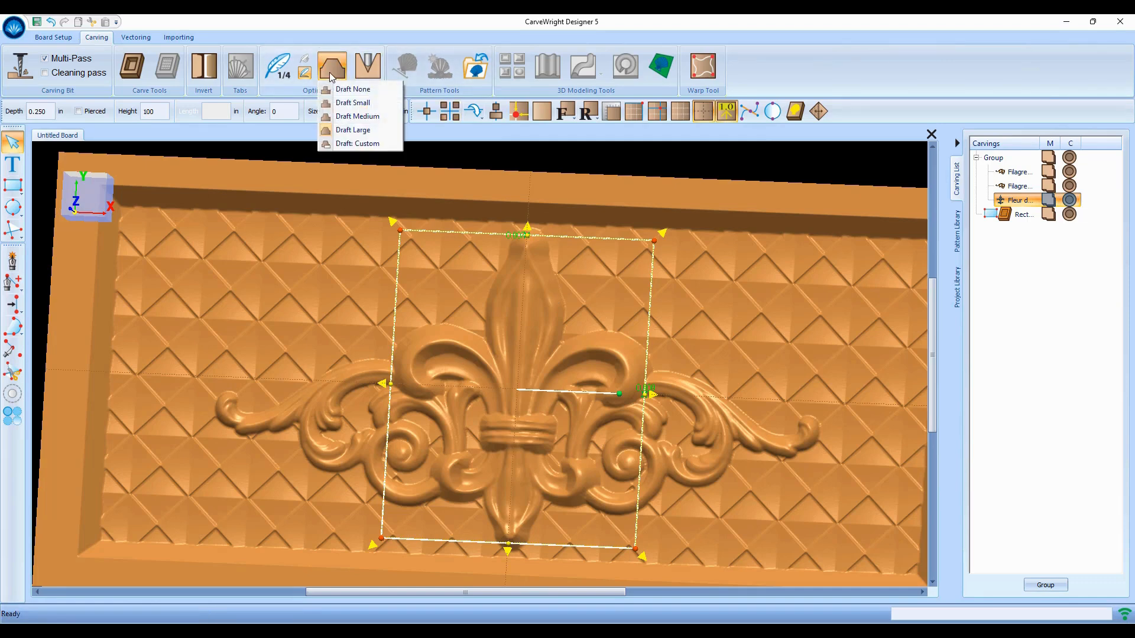
{"action": "left_click", "coordinate": [326, 105]}
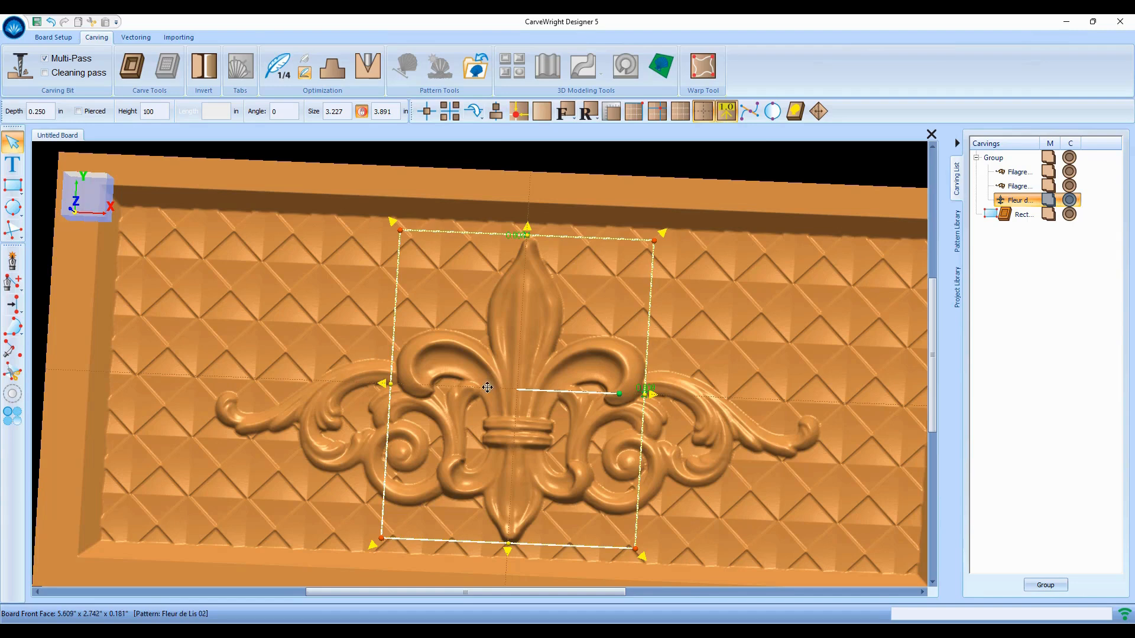
{"action": "scroll", "coordinate": [524, 446], "scroll_direction": "down", "scroll_amount": 4}
{"action": "scroll", "coordinate": [524, 446], "scroll_direction": "up", "scroll_amount": 4}
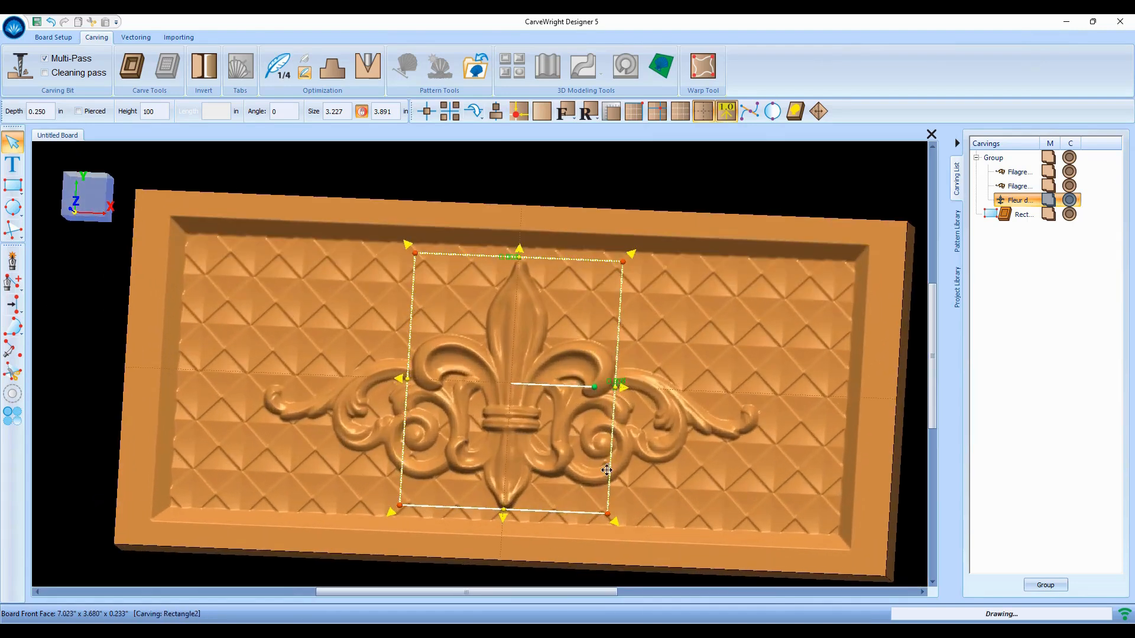
{"action": "scroll", "coordinate": [424, 441], "scroll_direction": "down", "scroll_amount": 5}
{"action": "scroll", "coordinate": [424, 442], "scroll_direction": "up", "scroll_amount": 5}
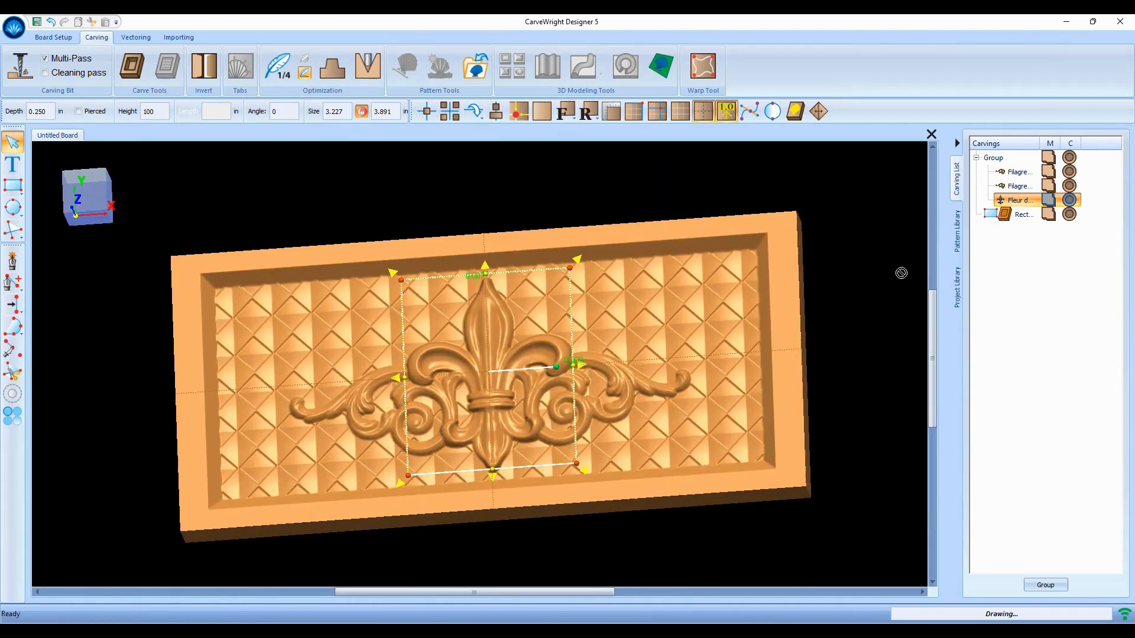
Deselect the fleur-de-lis and inspect the finished board from several angles, both close up and as a whole.
{"action": "left_click", "coordinate": [904, 270]}
{"action": "middle_click_drag", "start_coordinate": [514, 420], "coordinate": [507, 457]}
{"action": "middle_click_drag", "start_coordinate": [323, 408], "coordinate": [382, 378]}
{"action": "scroll", "coordinate": [460, 413], "scroll_direction": "up", "scroll_amount": 1}
{"action": "scroll", "coordinate": [461, 412], "scroll_direction": "down", "scroll_amount": 5}
{"action": "scroll", "coordinate": [461, 412], "scroll_direction": "up", "scroll_amount": 3}
{"action": "middle_click_drag", "start_coordinate": [622, 439], "coordinate": [628, 423]}
{"action": "scroll", "coordinate": [628, 423], "scroll_direction": "up", "scroll_amount": 1}
{"action": "scroll", "coordinate": [487, 433], "scroll_direction": "up", "scroll_amount": 1}
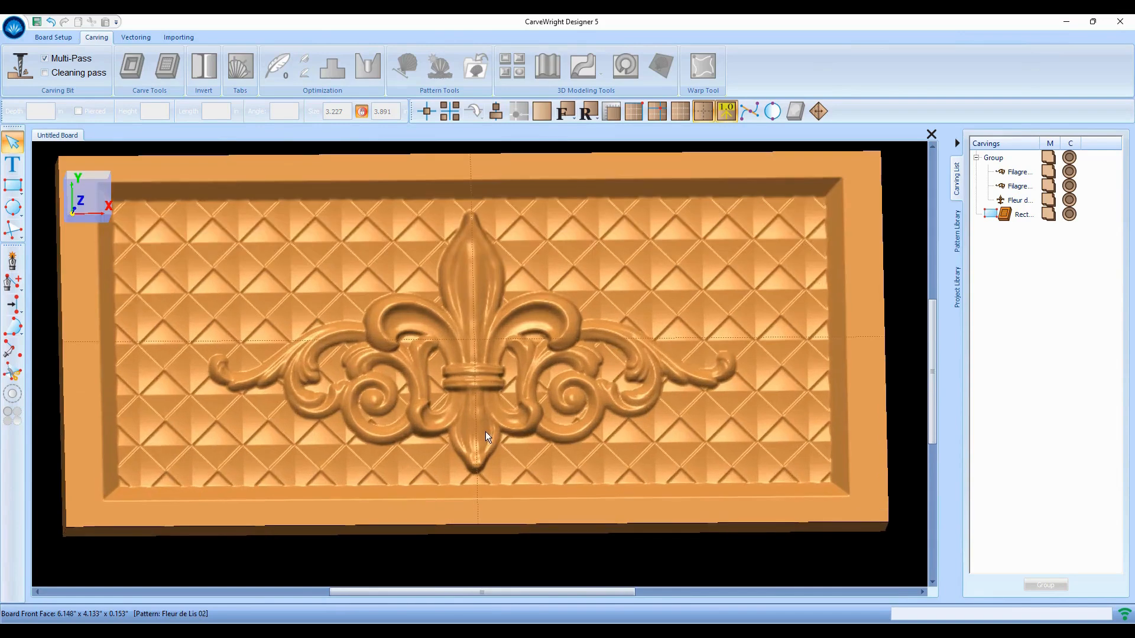
{"action": "scroll", "coordinate": [466, 437], "scroll_direction": "down", "scroll_amount": 3}
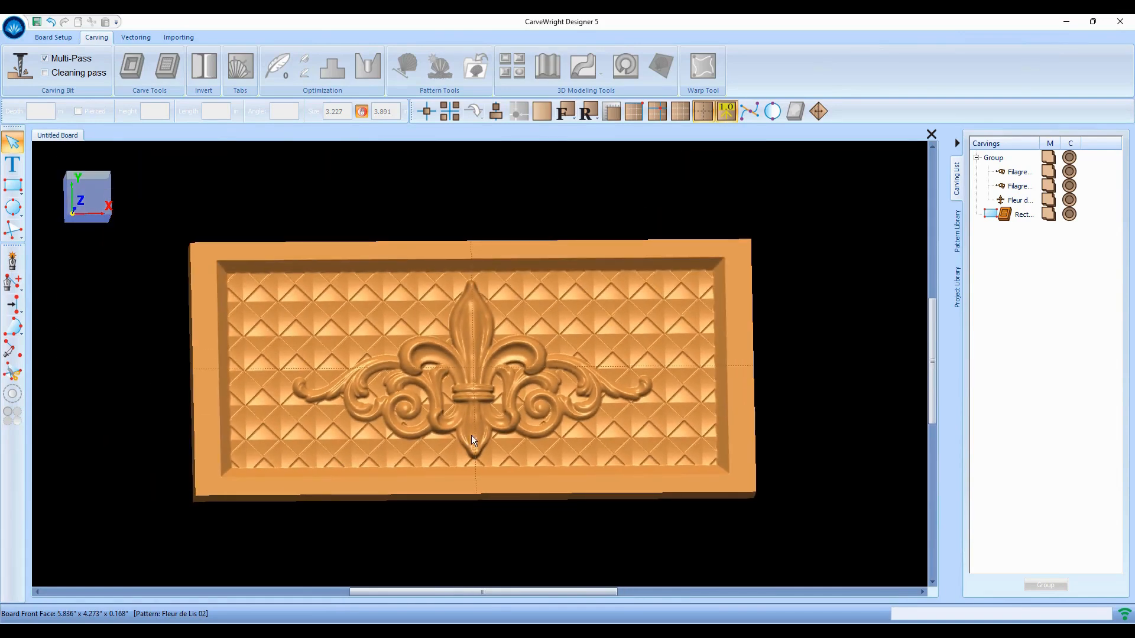
Compile the board with No Jig and accept the new minimum board size.
{"action": "left_click", "coordinate": [13, 26]}
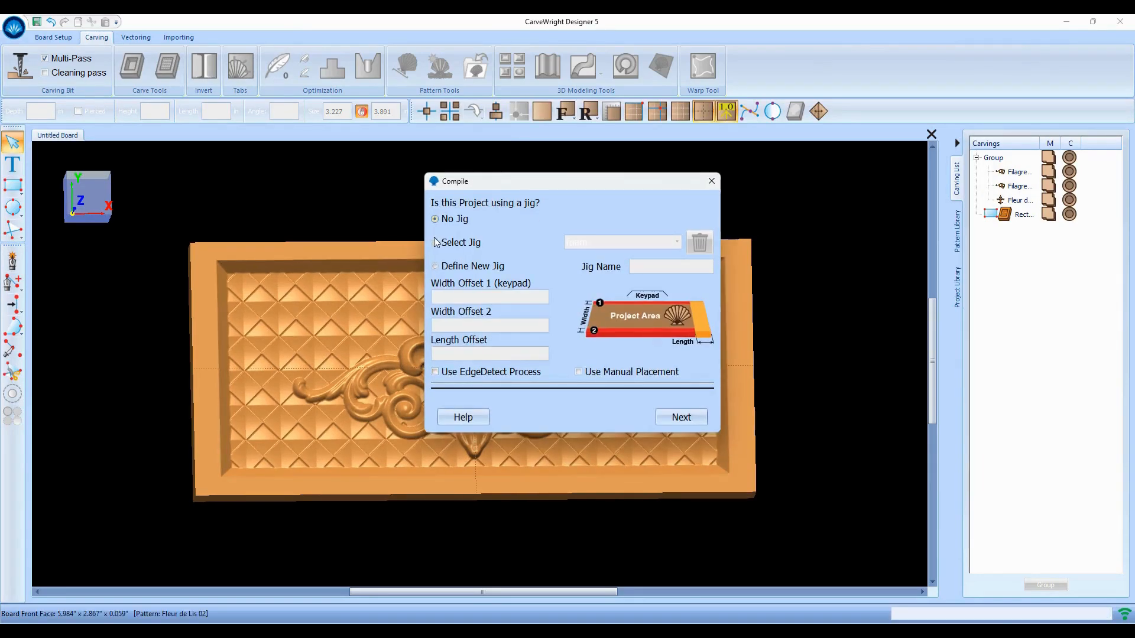
{"action": "left_click", "coordinate": [435, 243]}
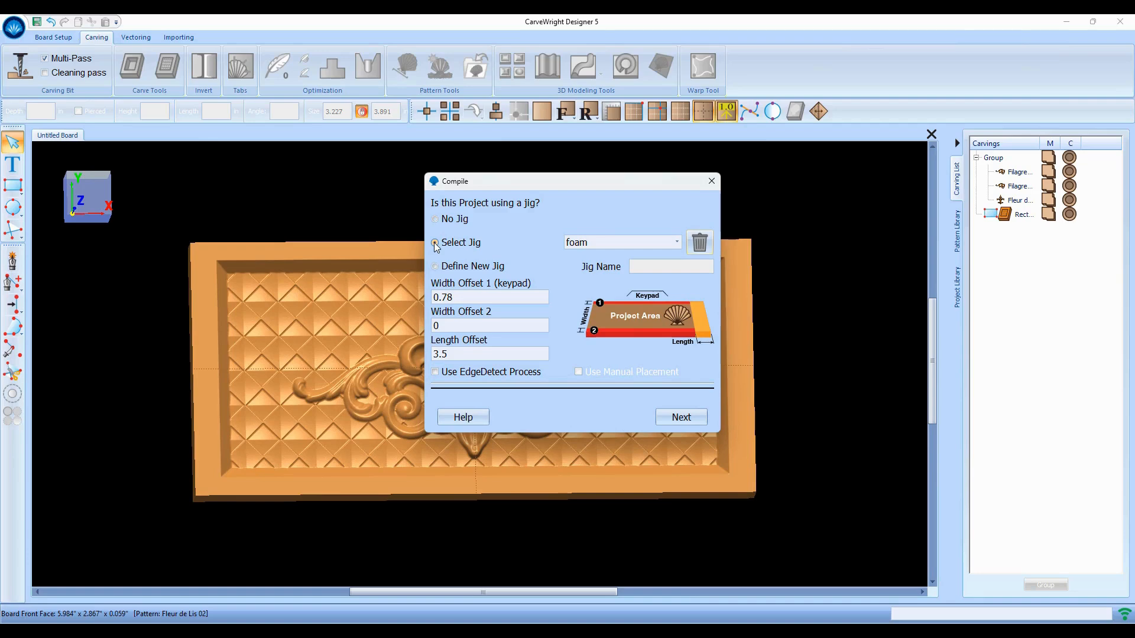
{"action": "left_click", "coordinate": [677, 242]}
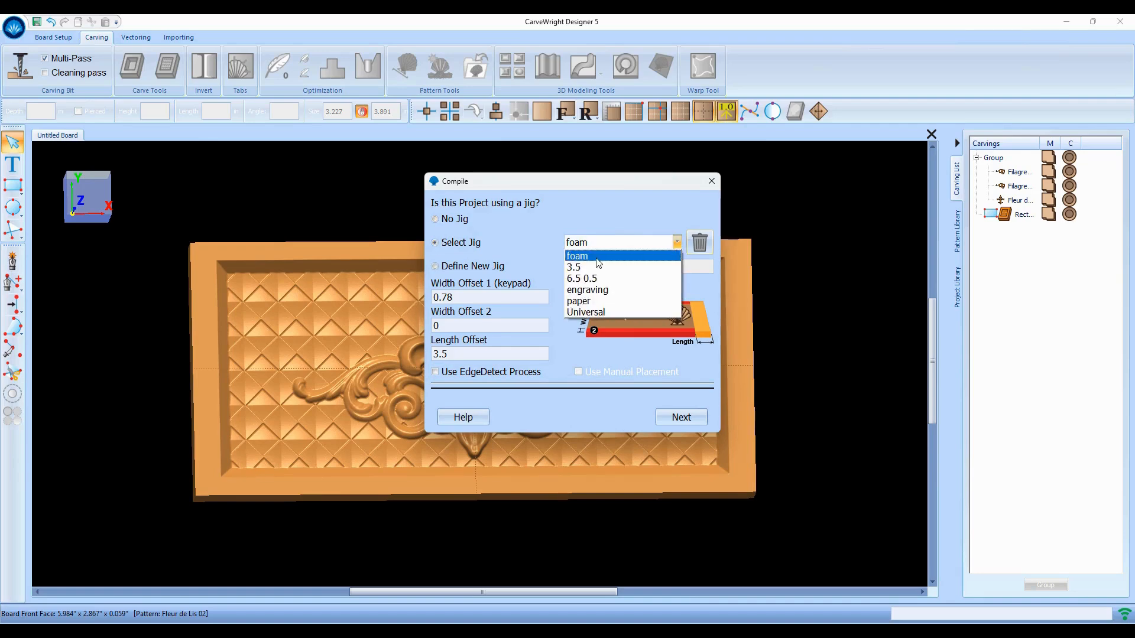
{"action": "left_click", "coordinate": [436, 218]}
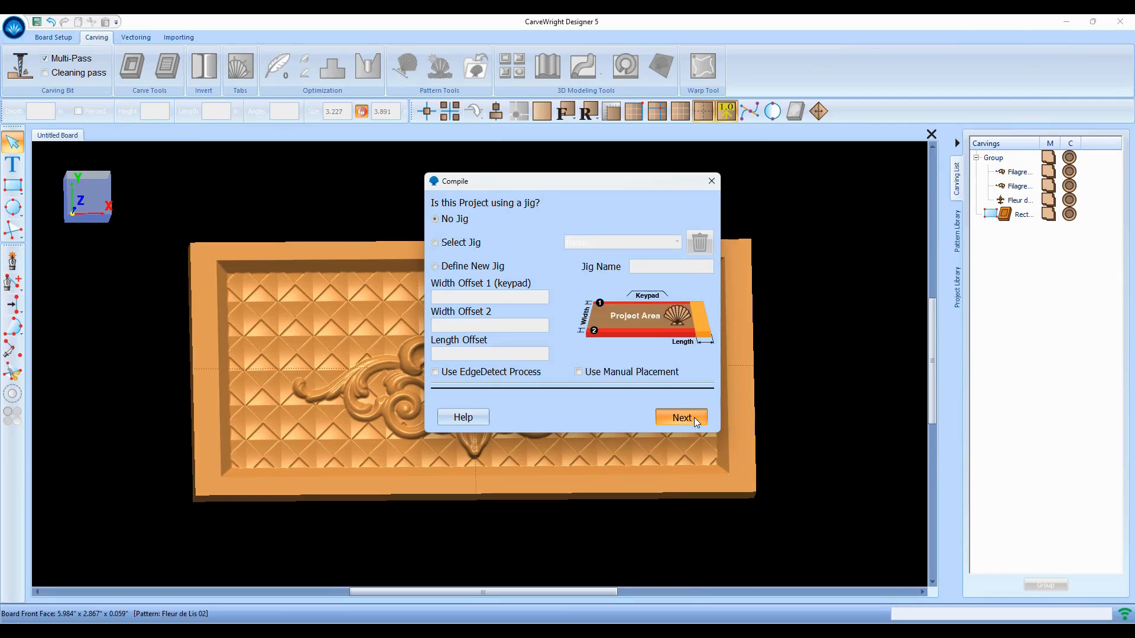
{"action": "left_click", "coordinate": [694, 417]}
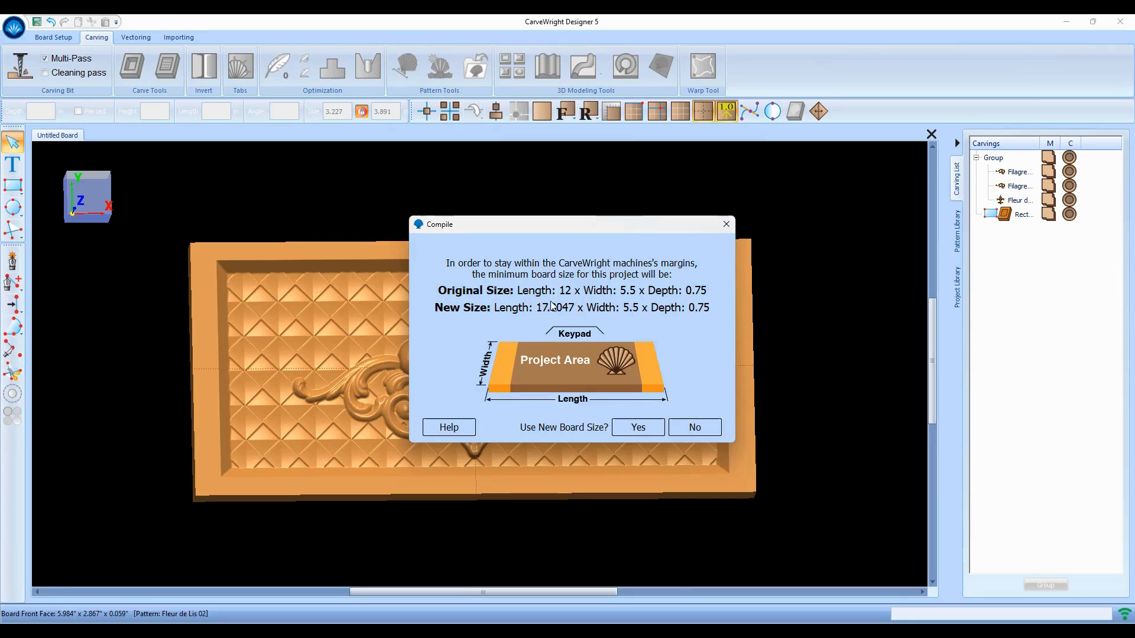
{"action": "left_click", "coordinate": [638, 428]}
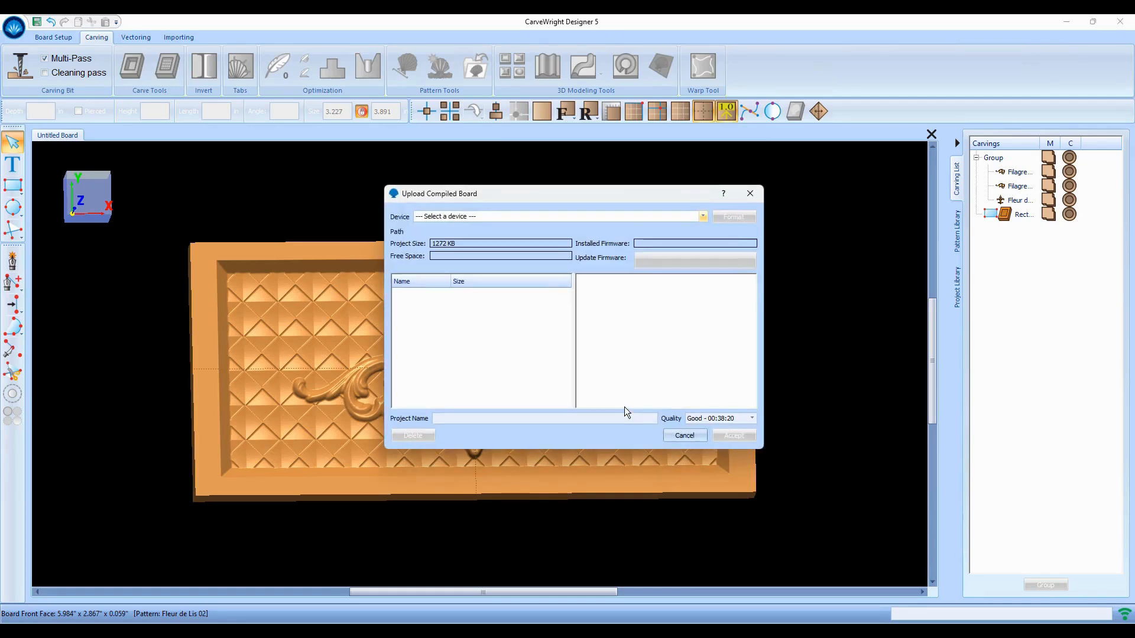
Review the quality options for the compiled board and move the upload dialog clear of the carving.
{"action": "left_click", "coordinate": [752, 419]}
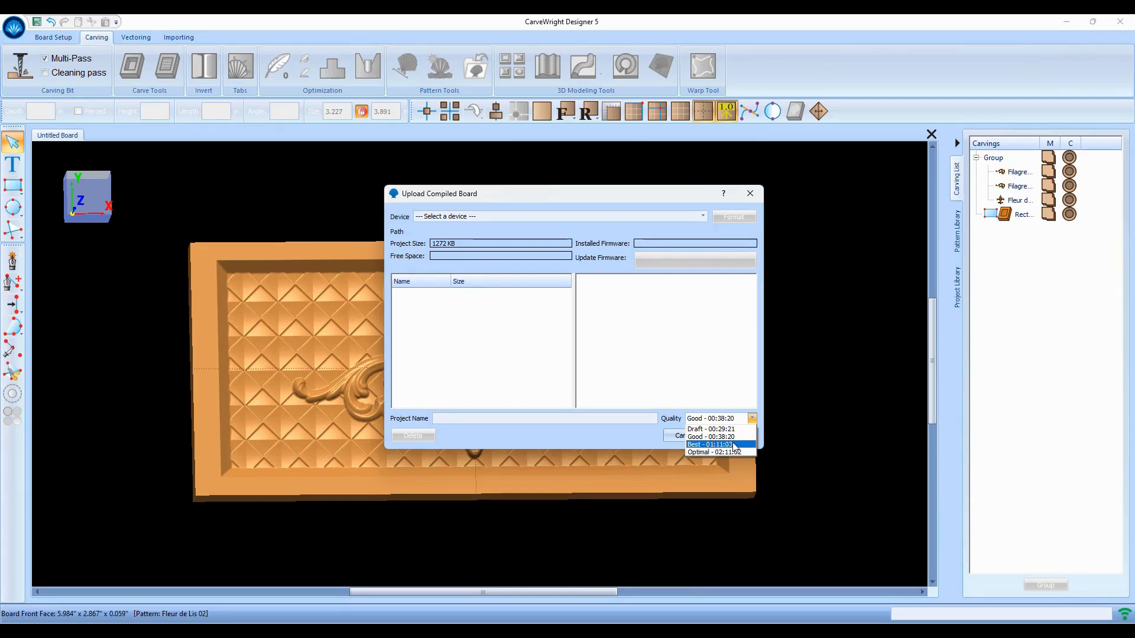
{"action": "left_click", "coordinate": [681, 310]}
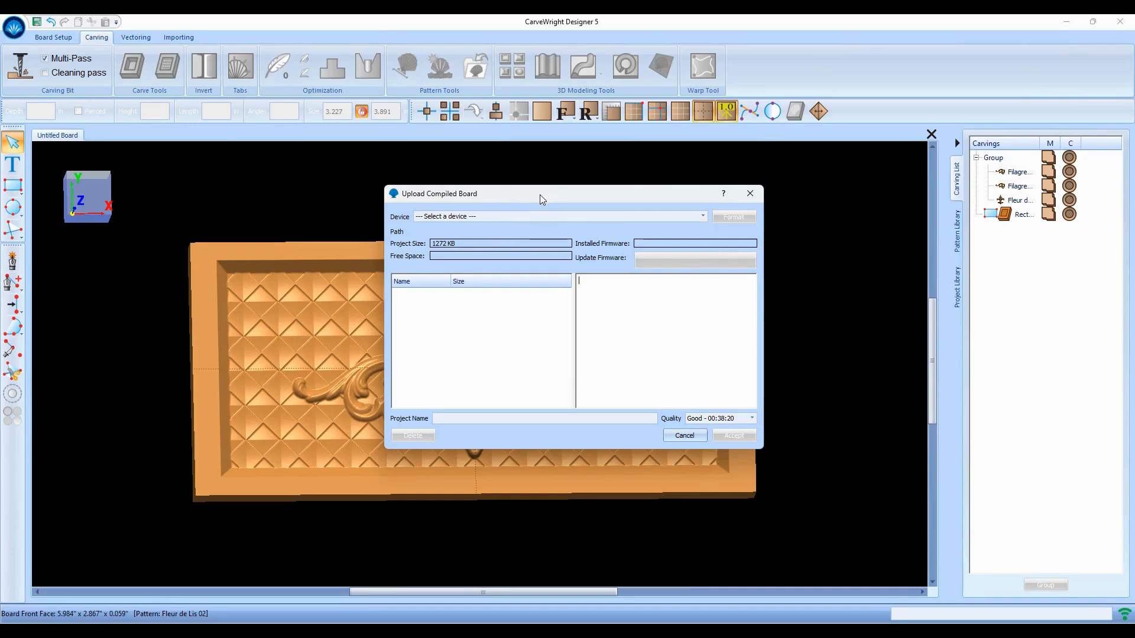
{"action": "left_click_drag", "start_coordinate": [540, 194], "coordinate": [604, 202]}
{"action": "left_click_drag", "start_coordinate": [822, 213], "coordinate": [870, 209]}
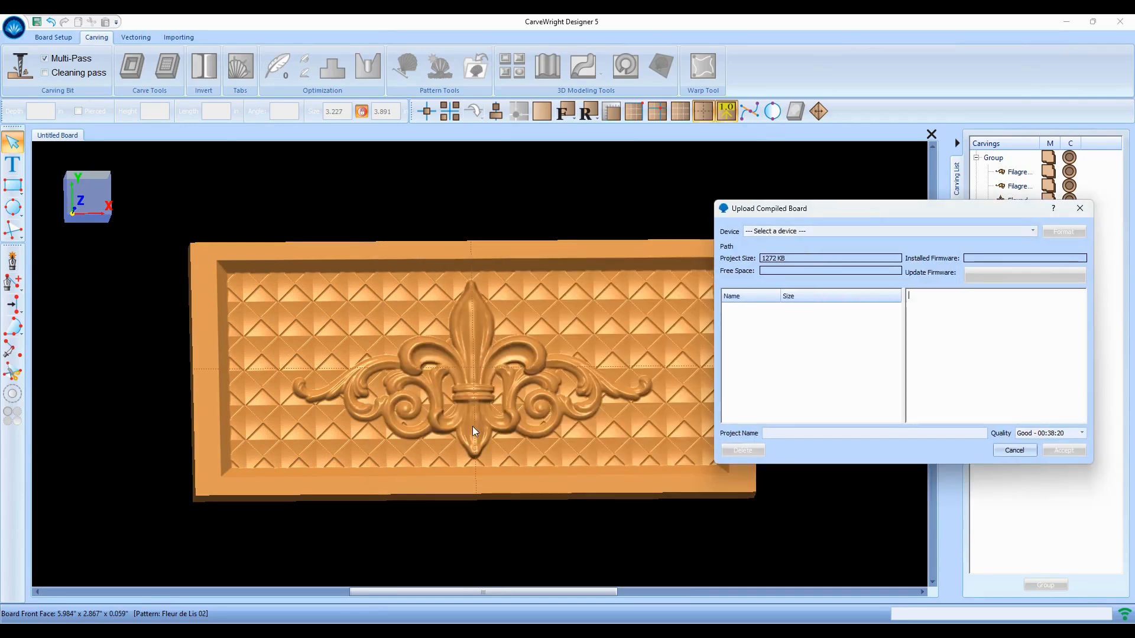